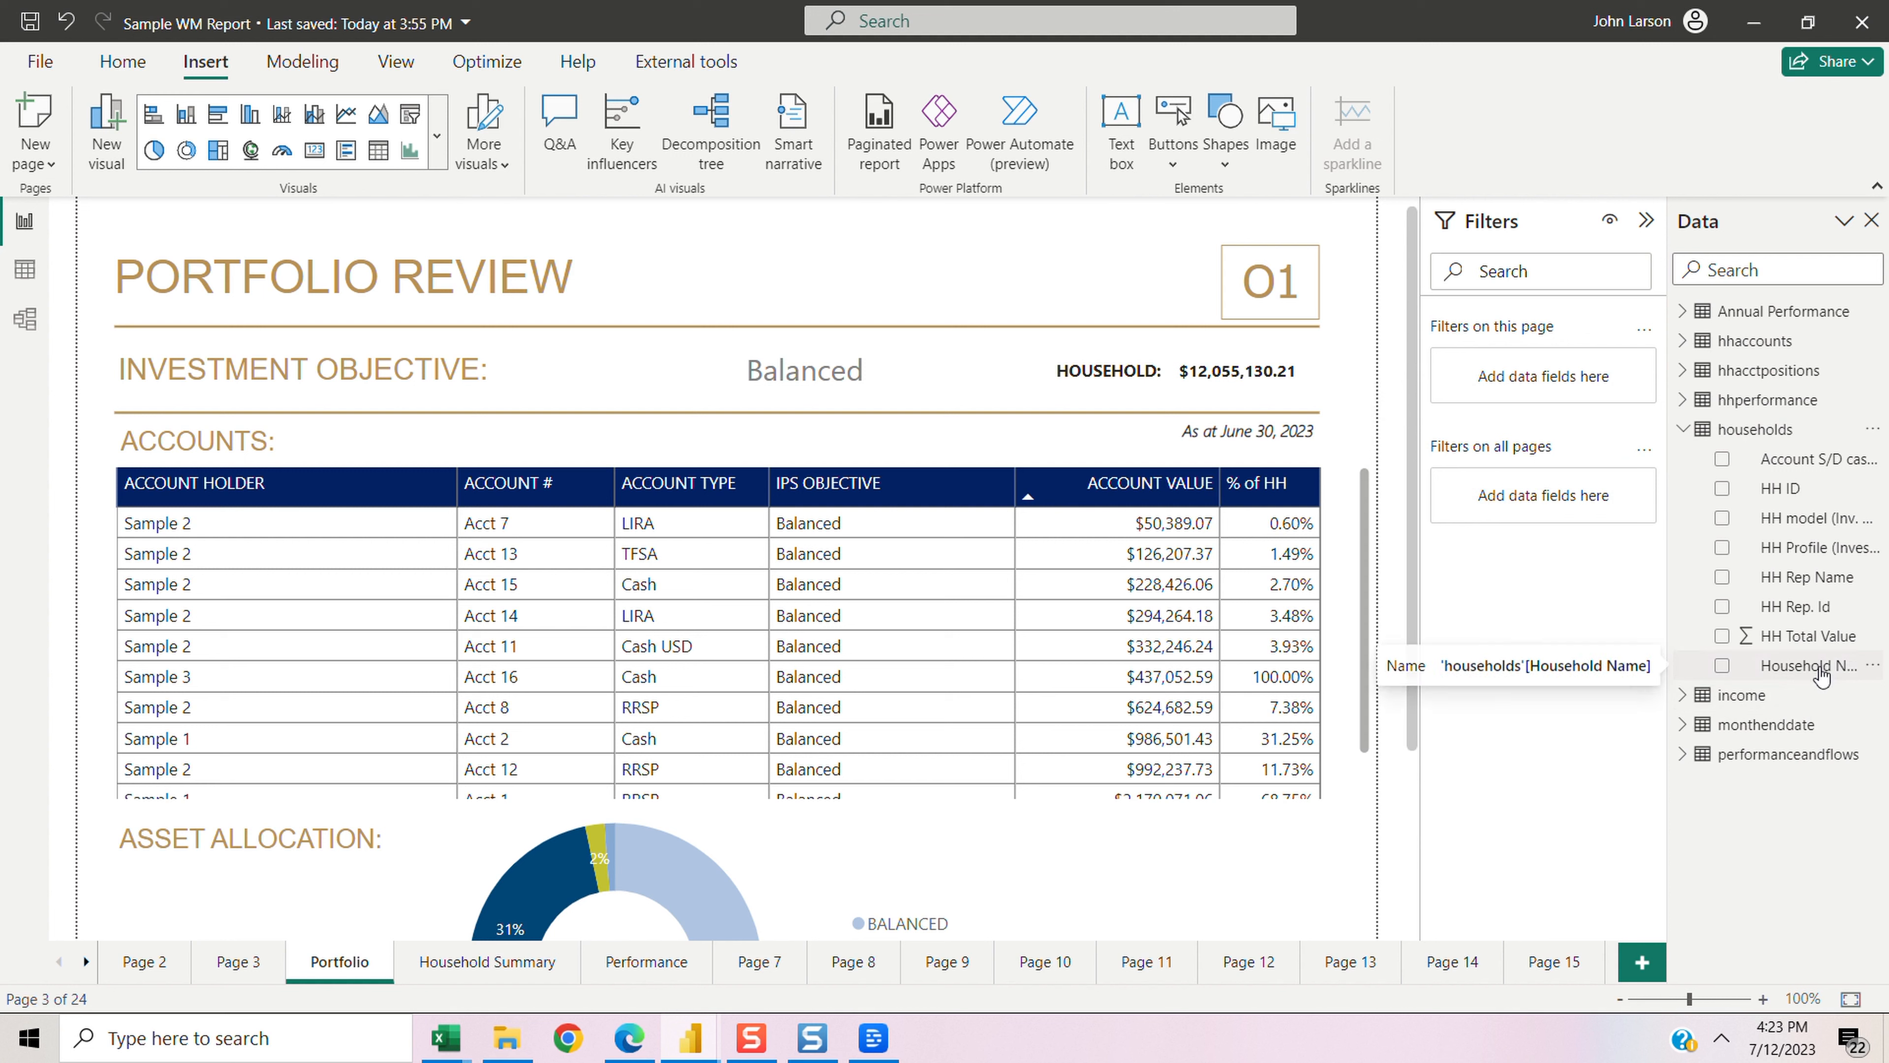
Step: Add the Household Name field from the households table as a filter on all pages
{"action": "left_click_drag", "start_coordinate": [1820, 670], "coordinate": [1572, 509]}
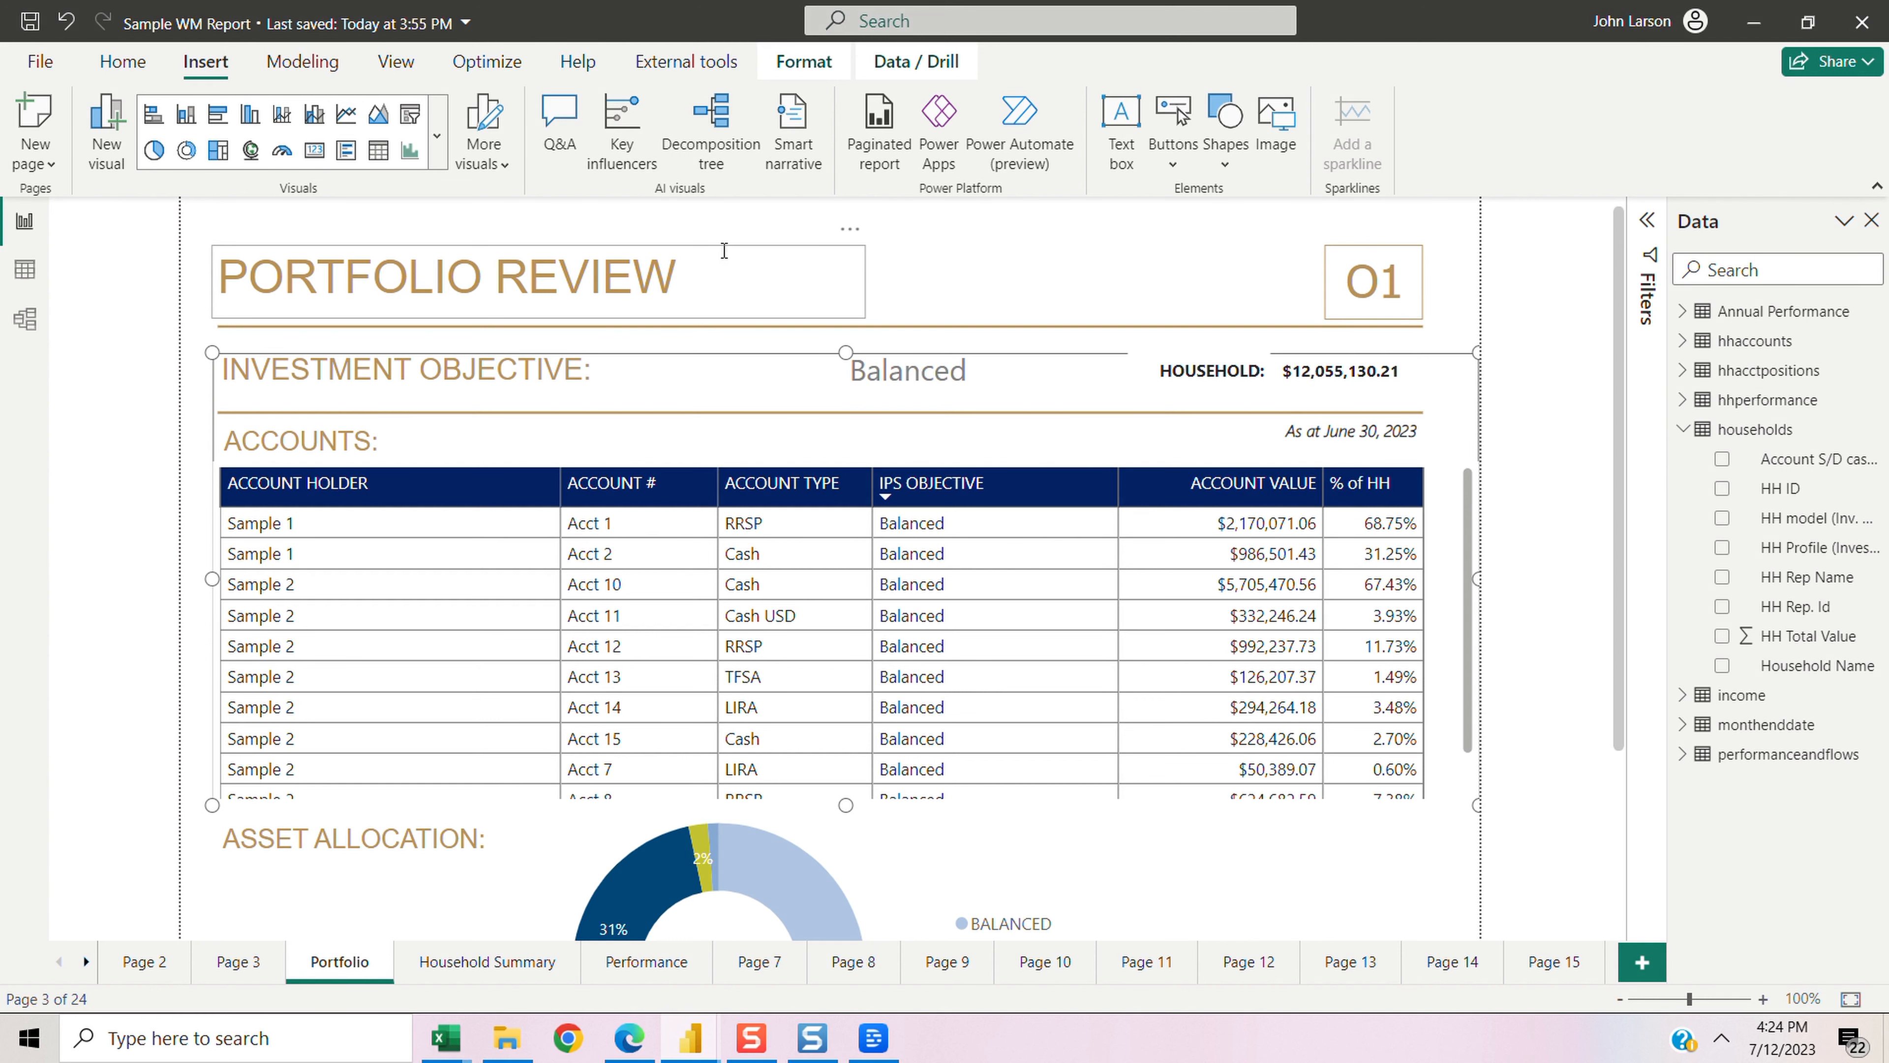
Step: Insert a text box, place it beside the PORTFOLIO REVIEW title and widen it towards the 01 box
{"action": "left_click", "coordinate": [750, 274]}
{"action": "left_click", "coordinate": [970, 236]}
{"action": "left_click", "coordinate": [1123, 165]}
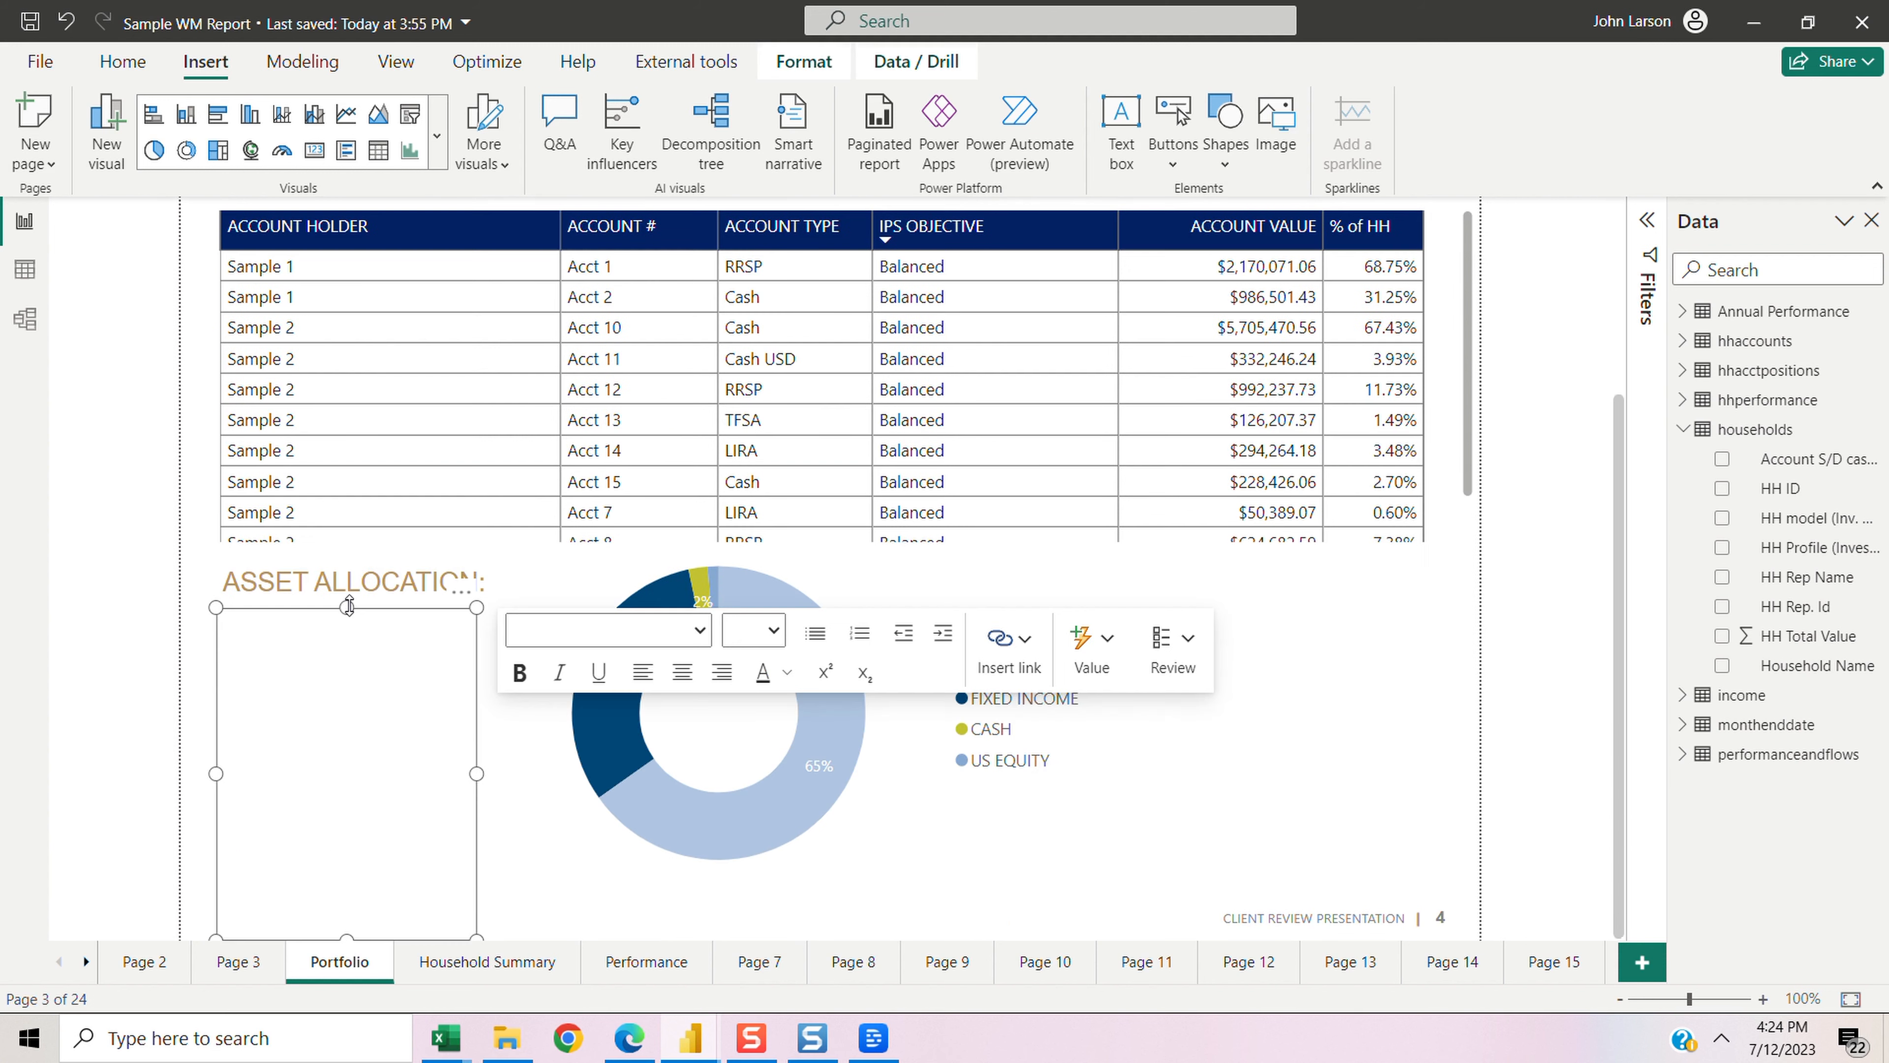
{"action": "left_click_drag", "start_coordinate": [347, 606], "coordinate": [365, 836]}
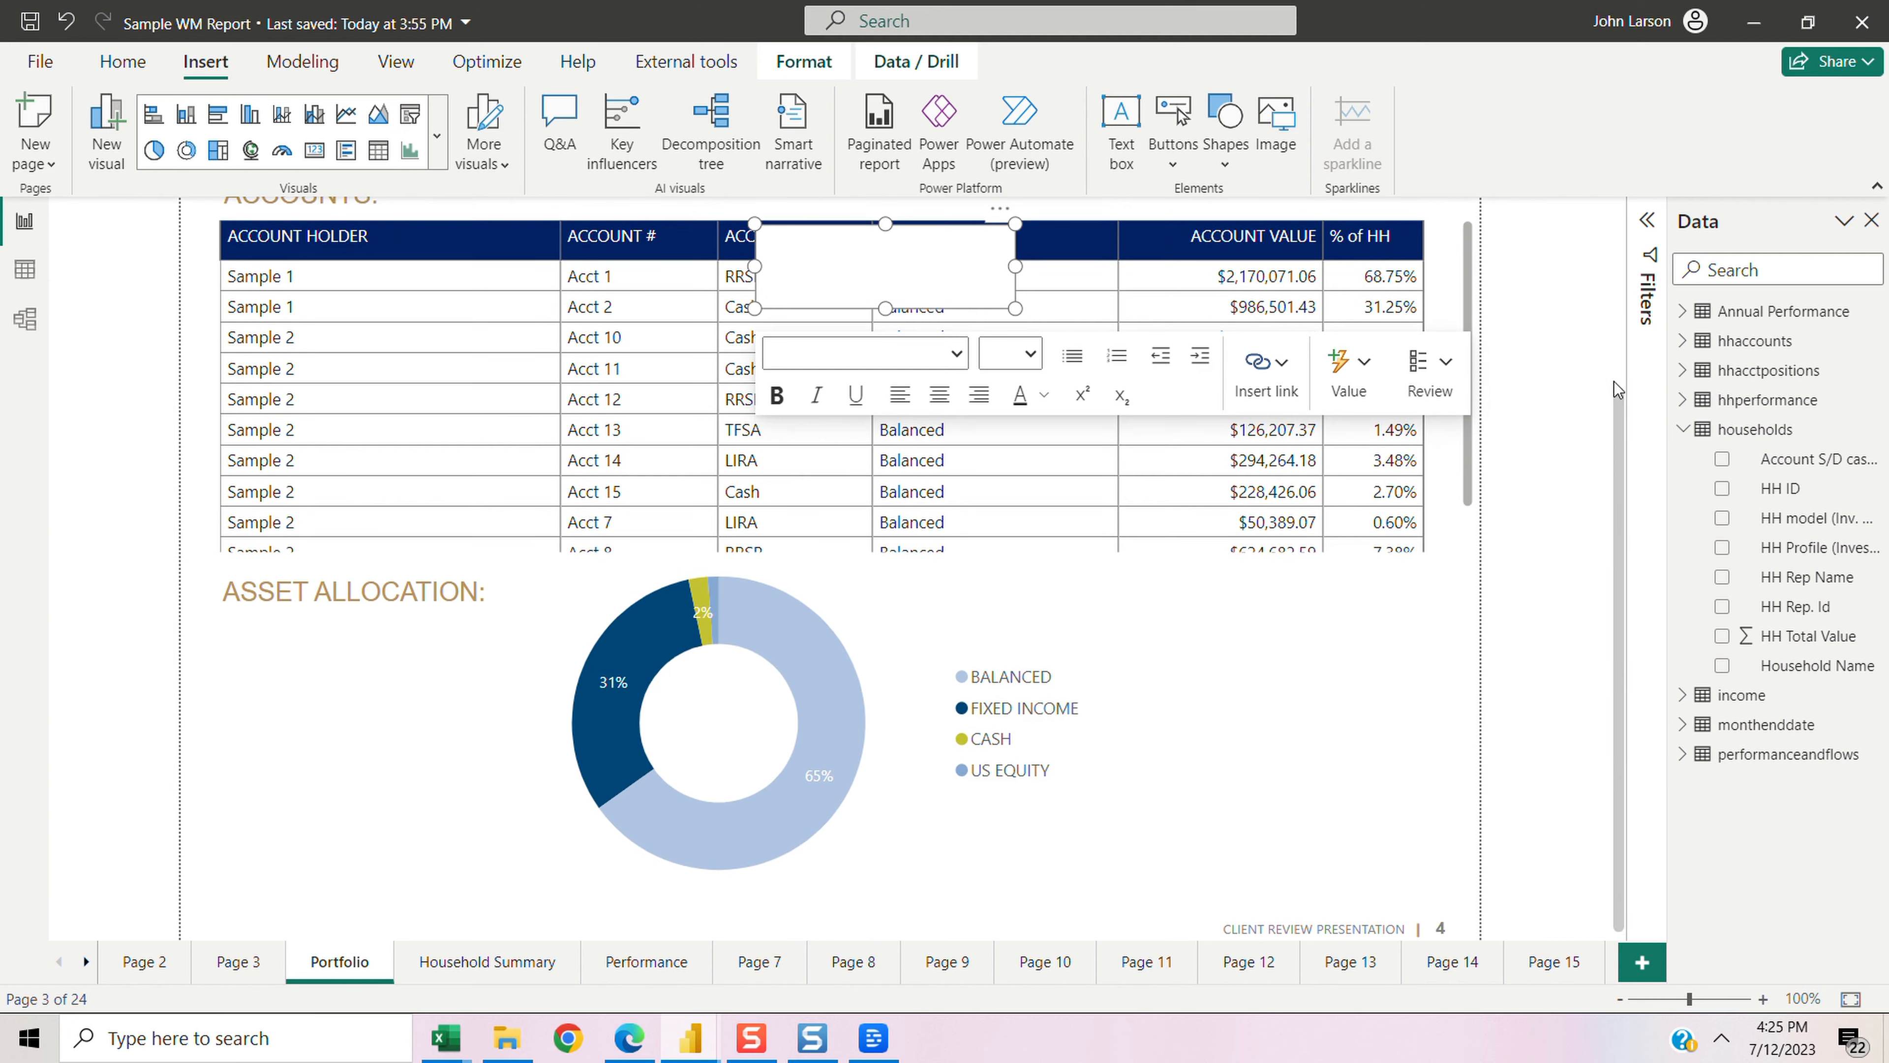
{"action": "left_click_drag", "start_coordinate": [1614, 395], "coordinate": [1608, 303]}
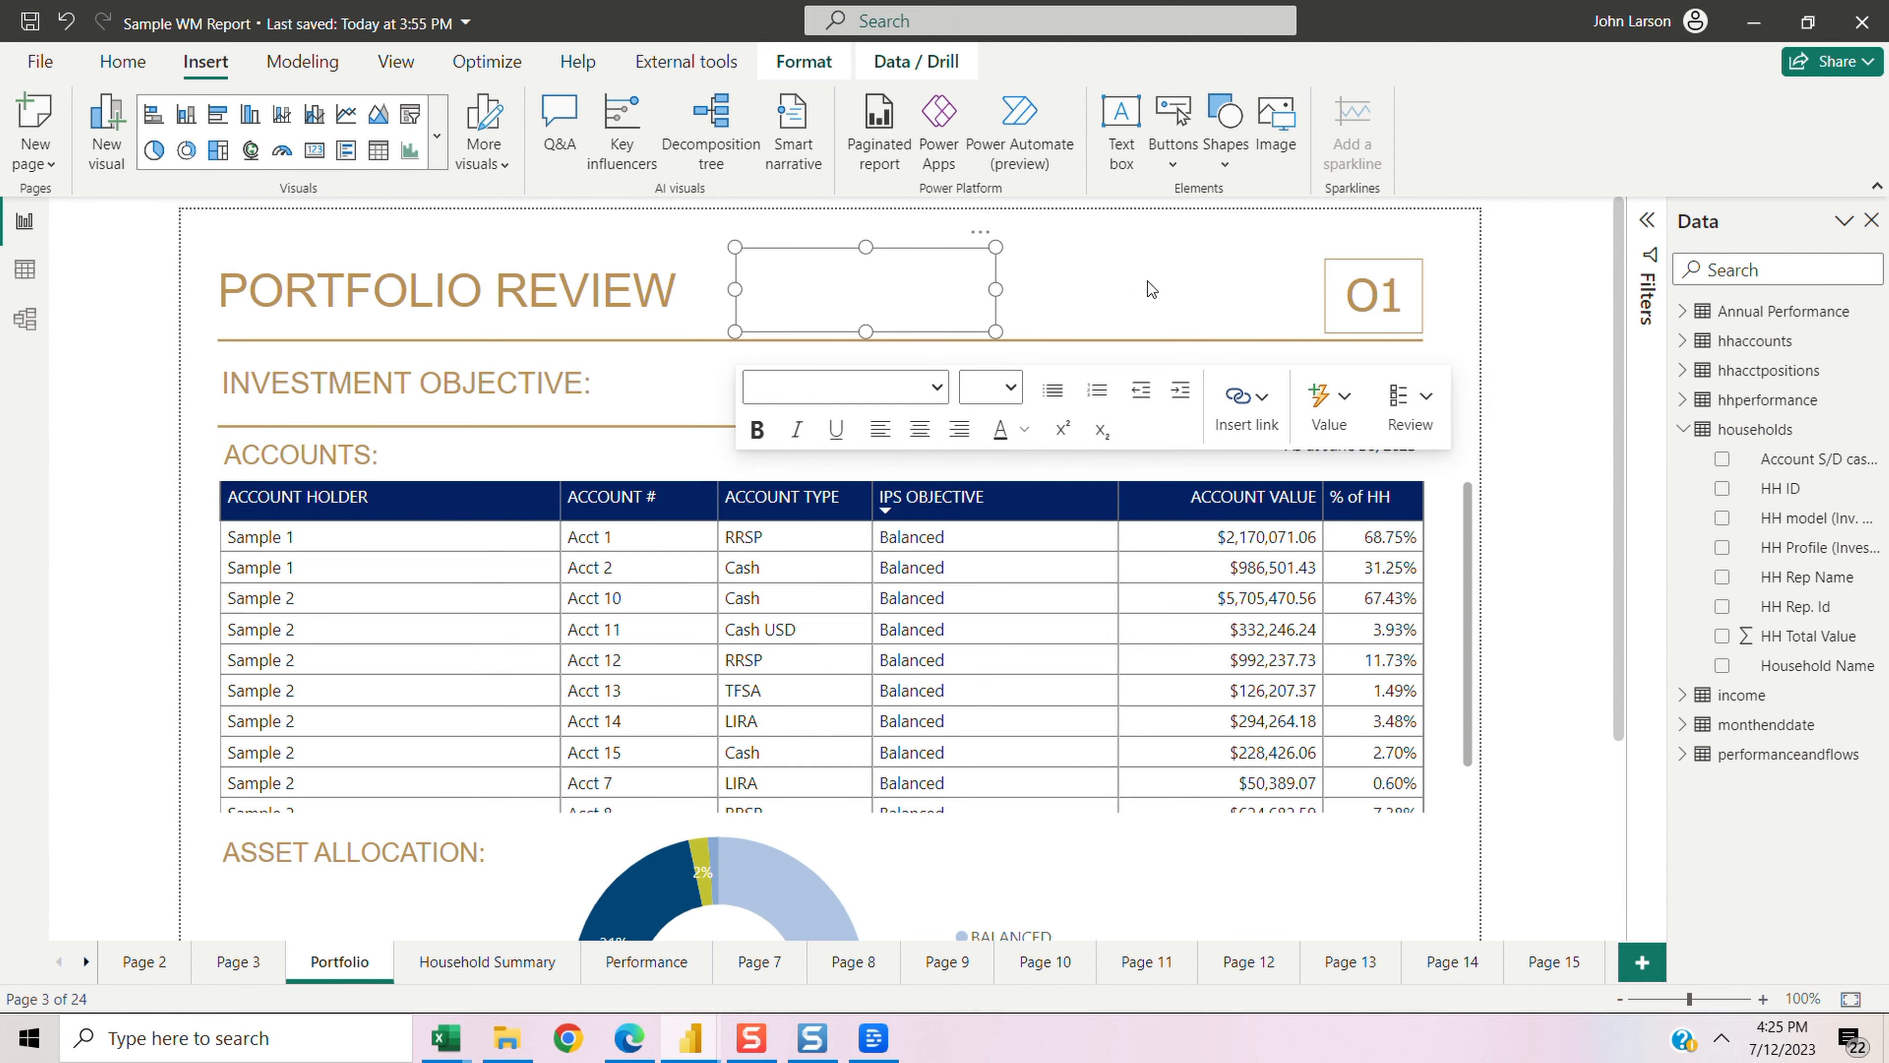
{"action": "left_click_drag", "start_coordinate": [1151, 289], "coordinate": [1214, 283]}
{"action": "left_click", "coordinate": [927, 288]}
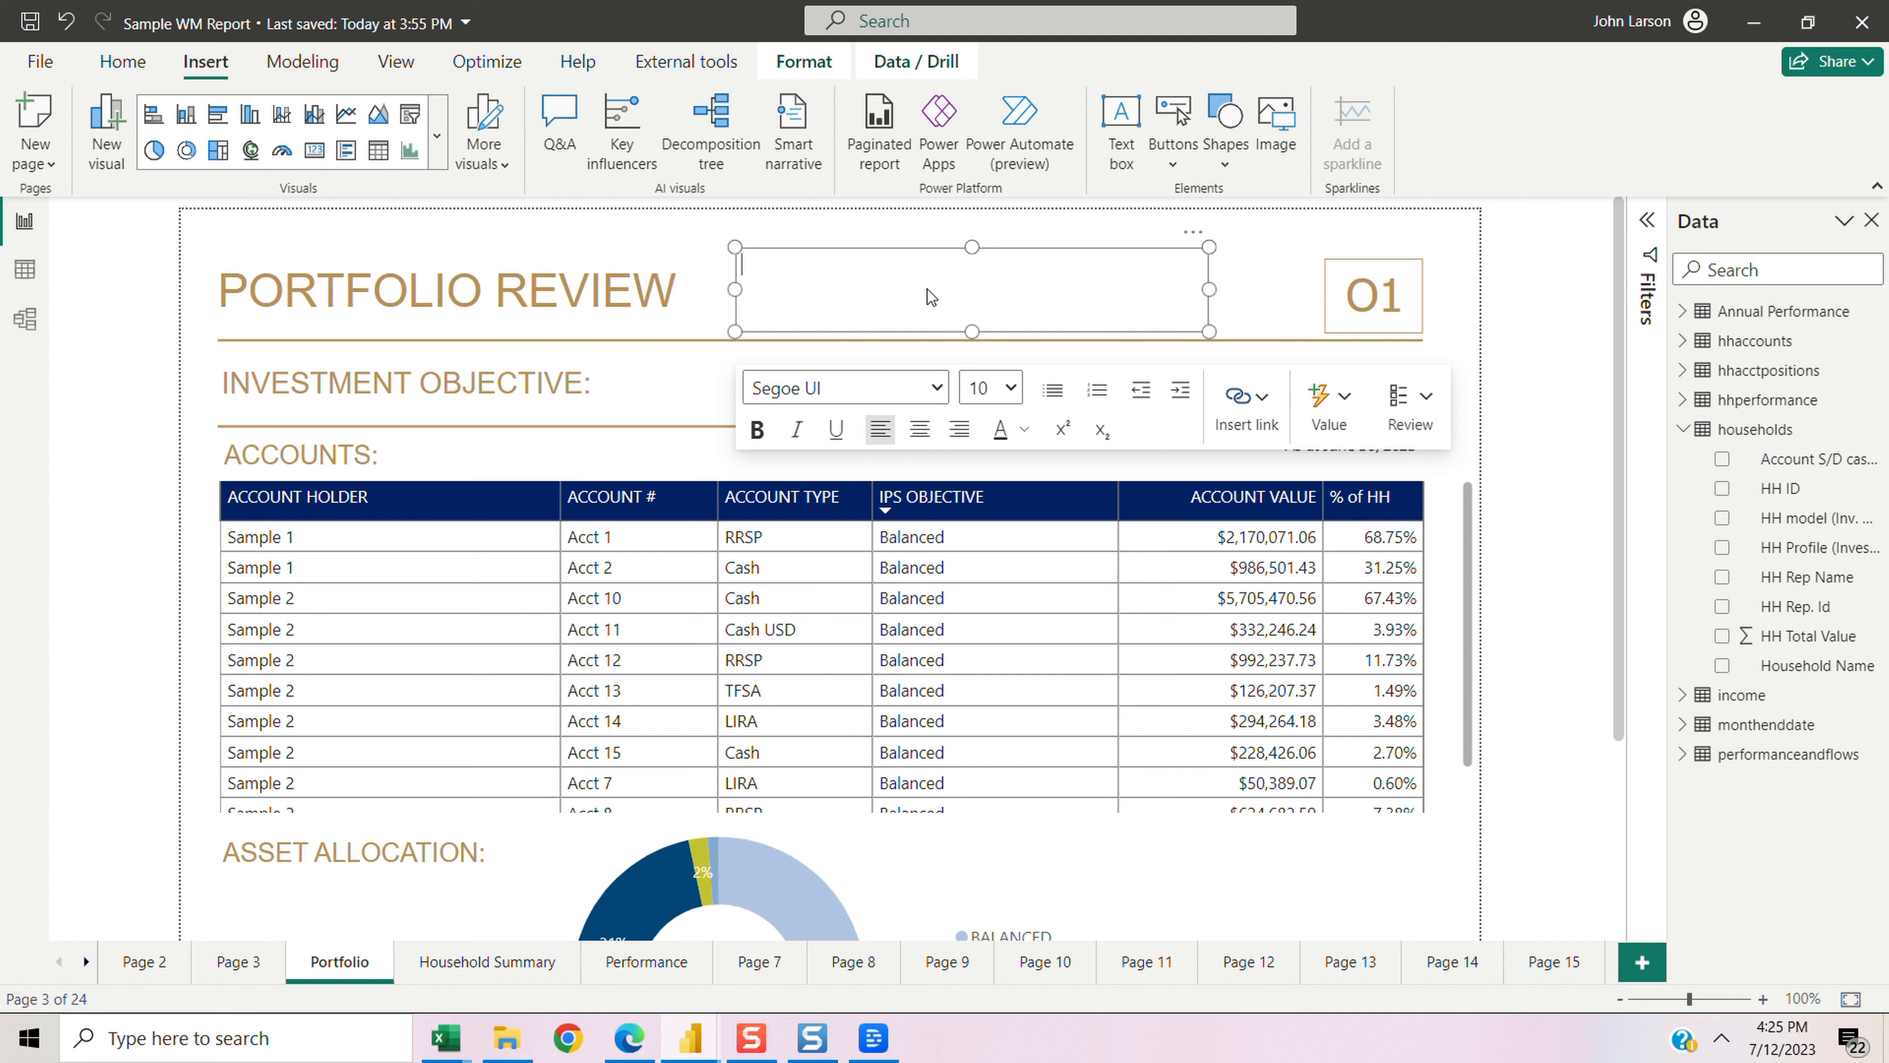
Step: Enter "For" in the new text box, erase it and remove the text box
{"action": "type", "text": "For"}
{"action": "key", "text": "BackSpace"}
{"action": "key", "text": "BackSpace"}
{"action": "key", "text": "BackSpace"}
{"action": "key", "text": "BackSpace"}
Step: Examine the text formatting of the PORTFOLIO REVIEW title, the 01 box and the INVESTMENT OBJECTIVE heading
{"action": "left_click", "coordinate": [674, 298]}
{"action": "left_click_drag", "start_coordinate": [676, 296], "coordinate": [216, 302]}
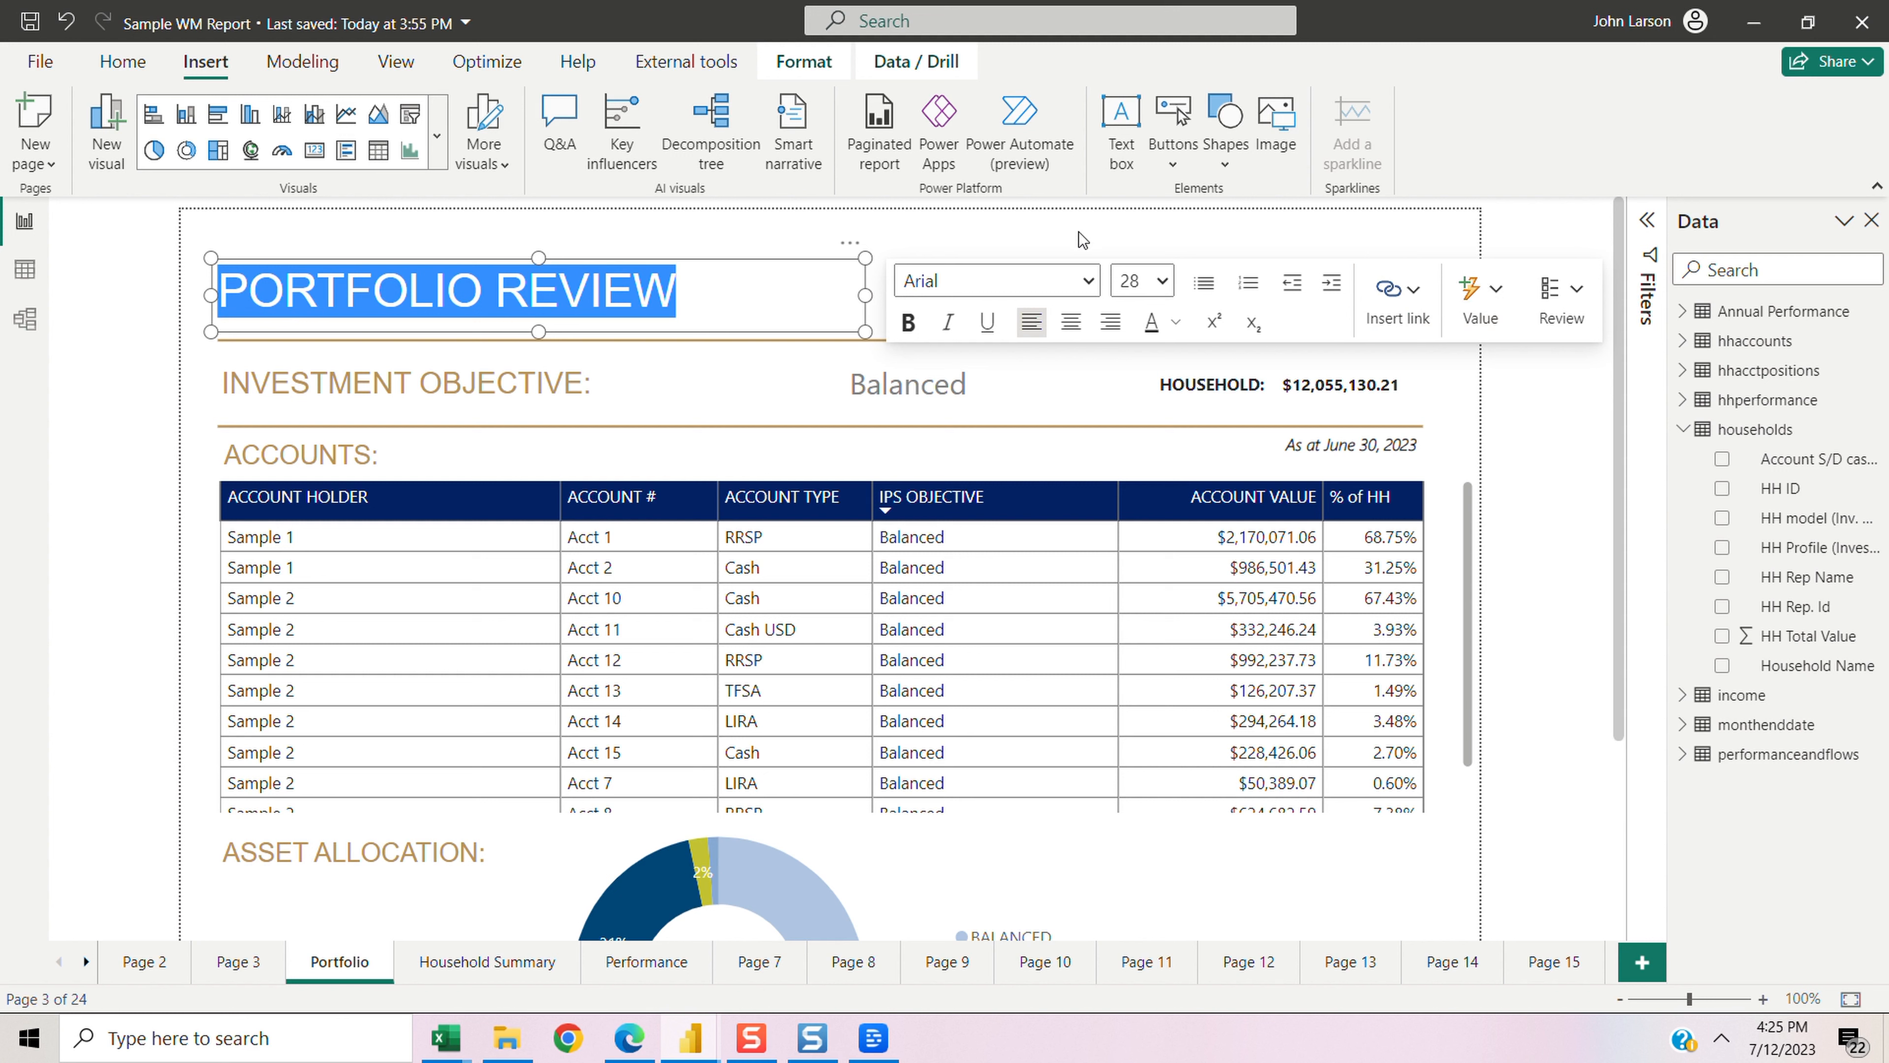
{"action": "left_click", "coordinate": [1375, 299]}
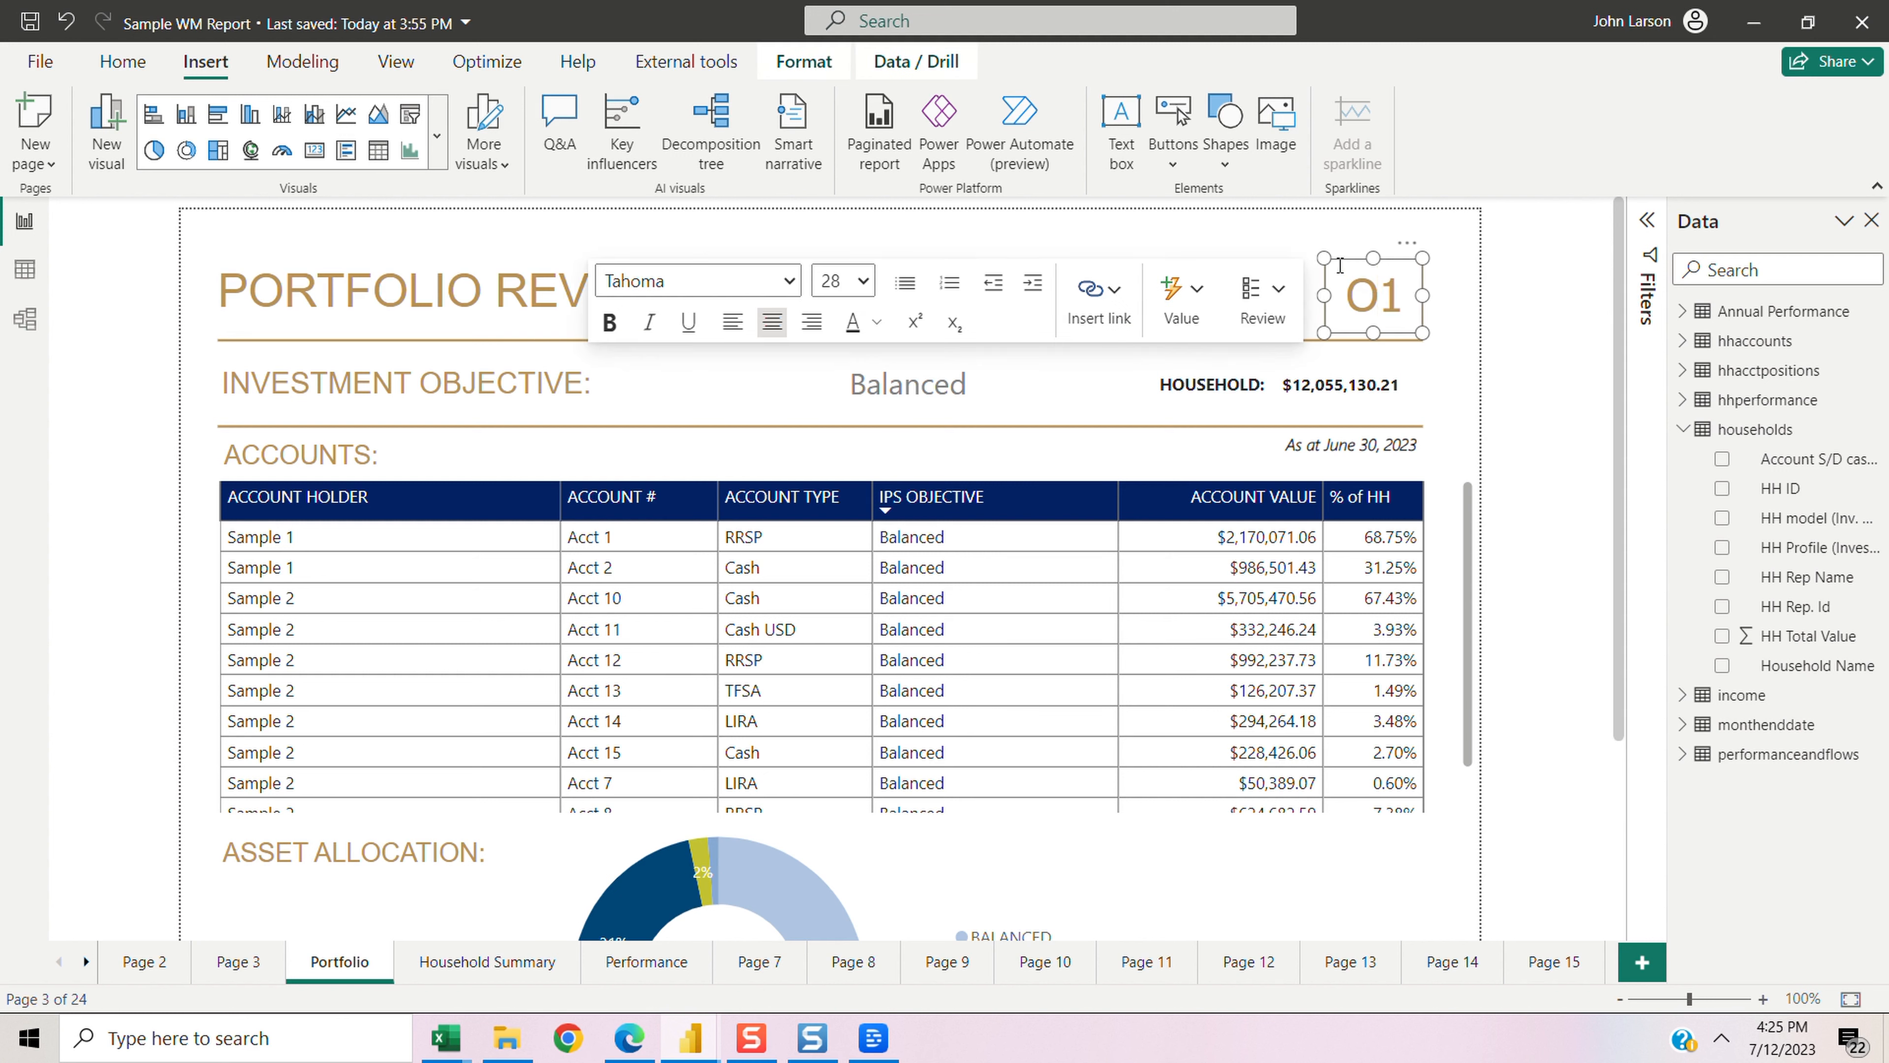
{"action": "left_click", "coordinate": [489, 372]}
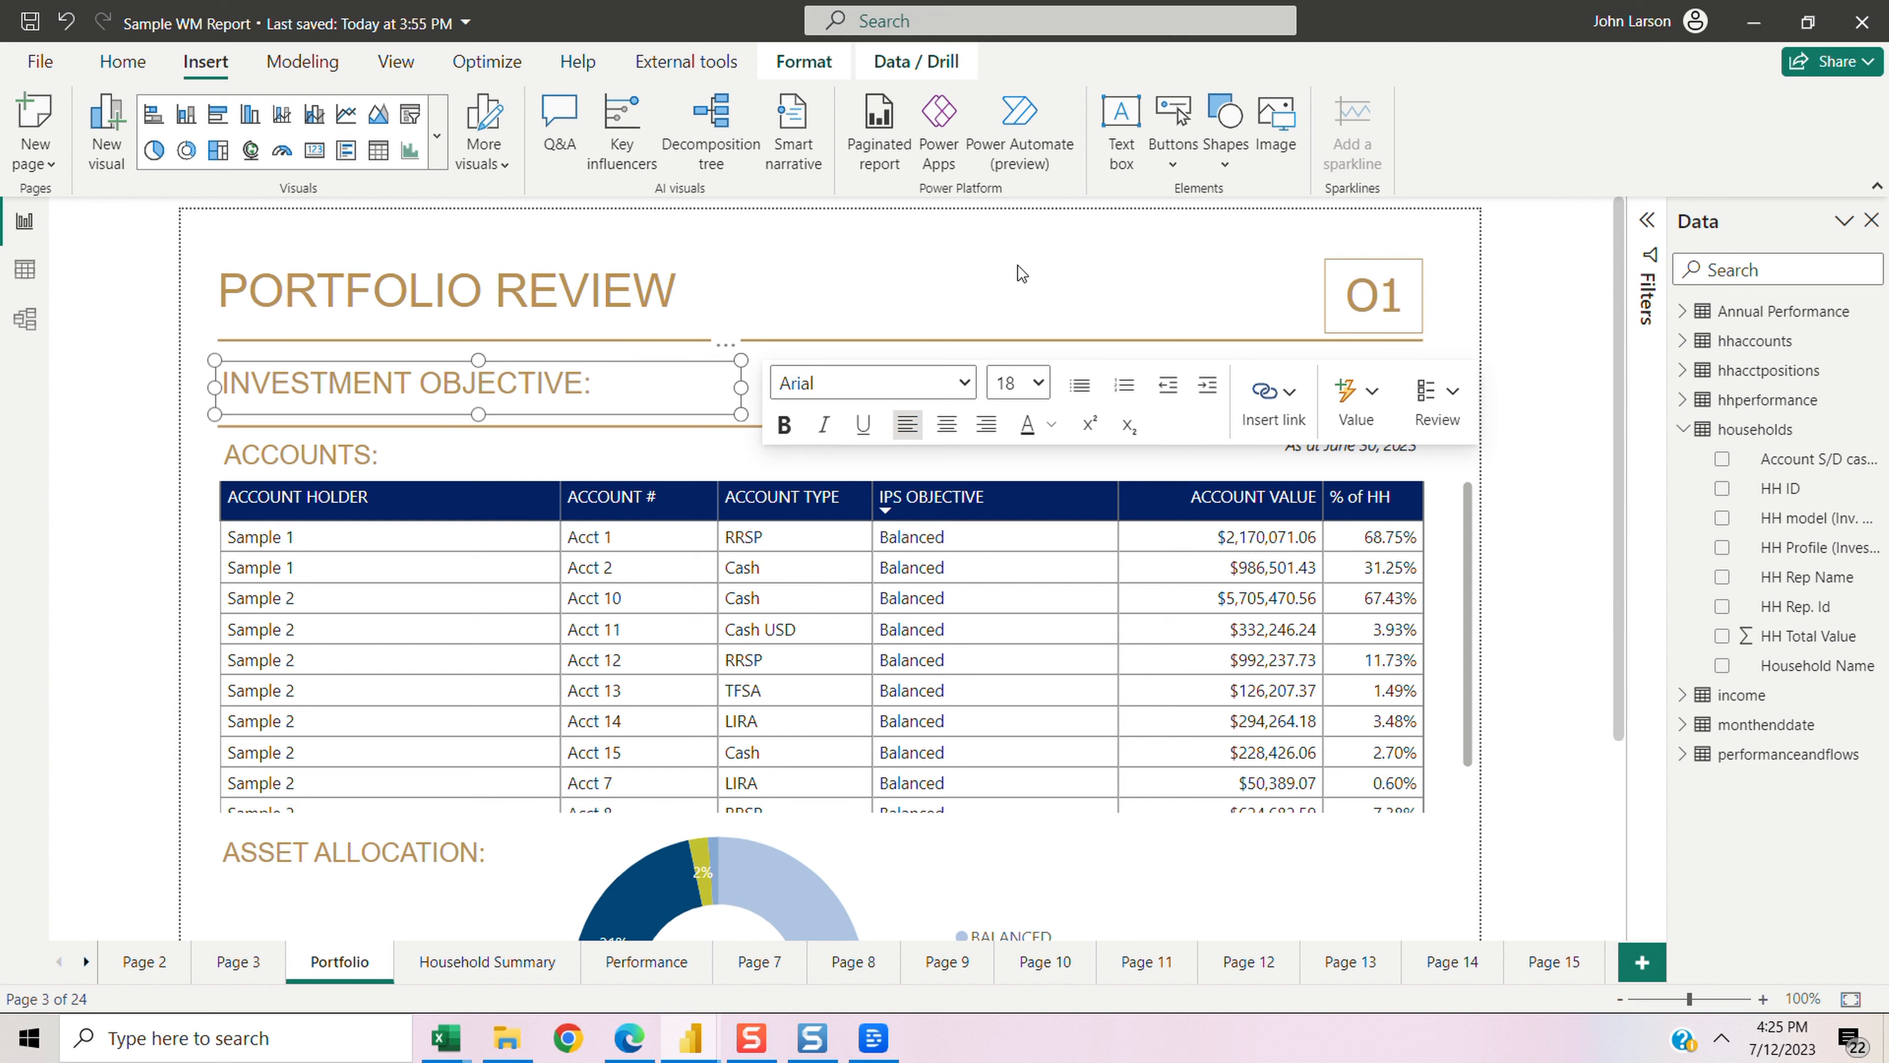
{"action": "left_click", "coordinate": [1565, 360]}
{"action": "left_click", "coordinate": [1064, 381]}
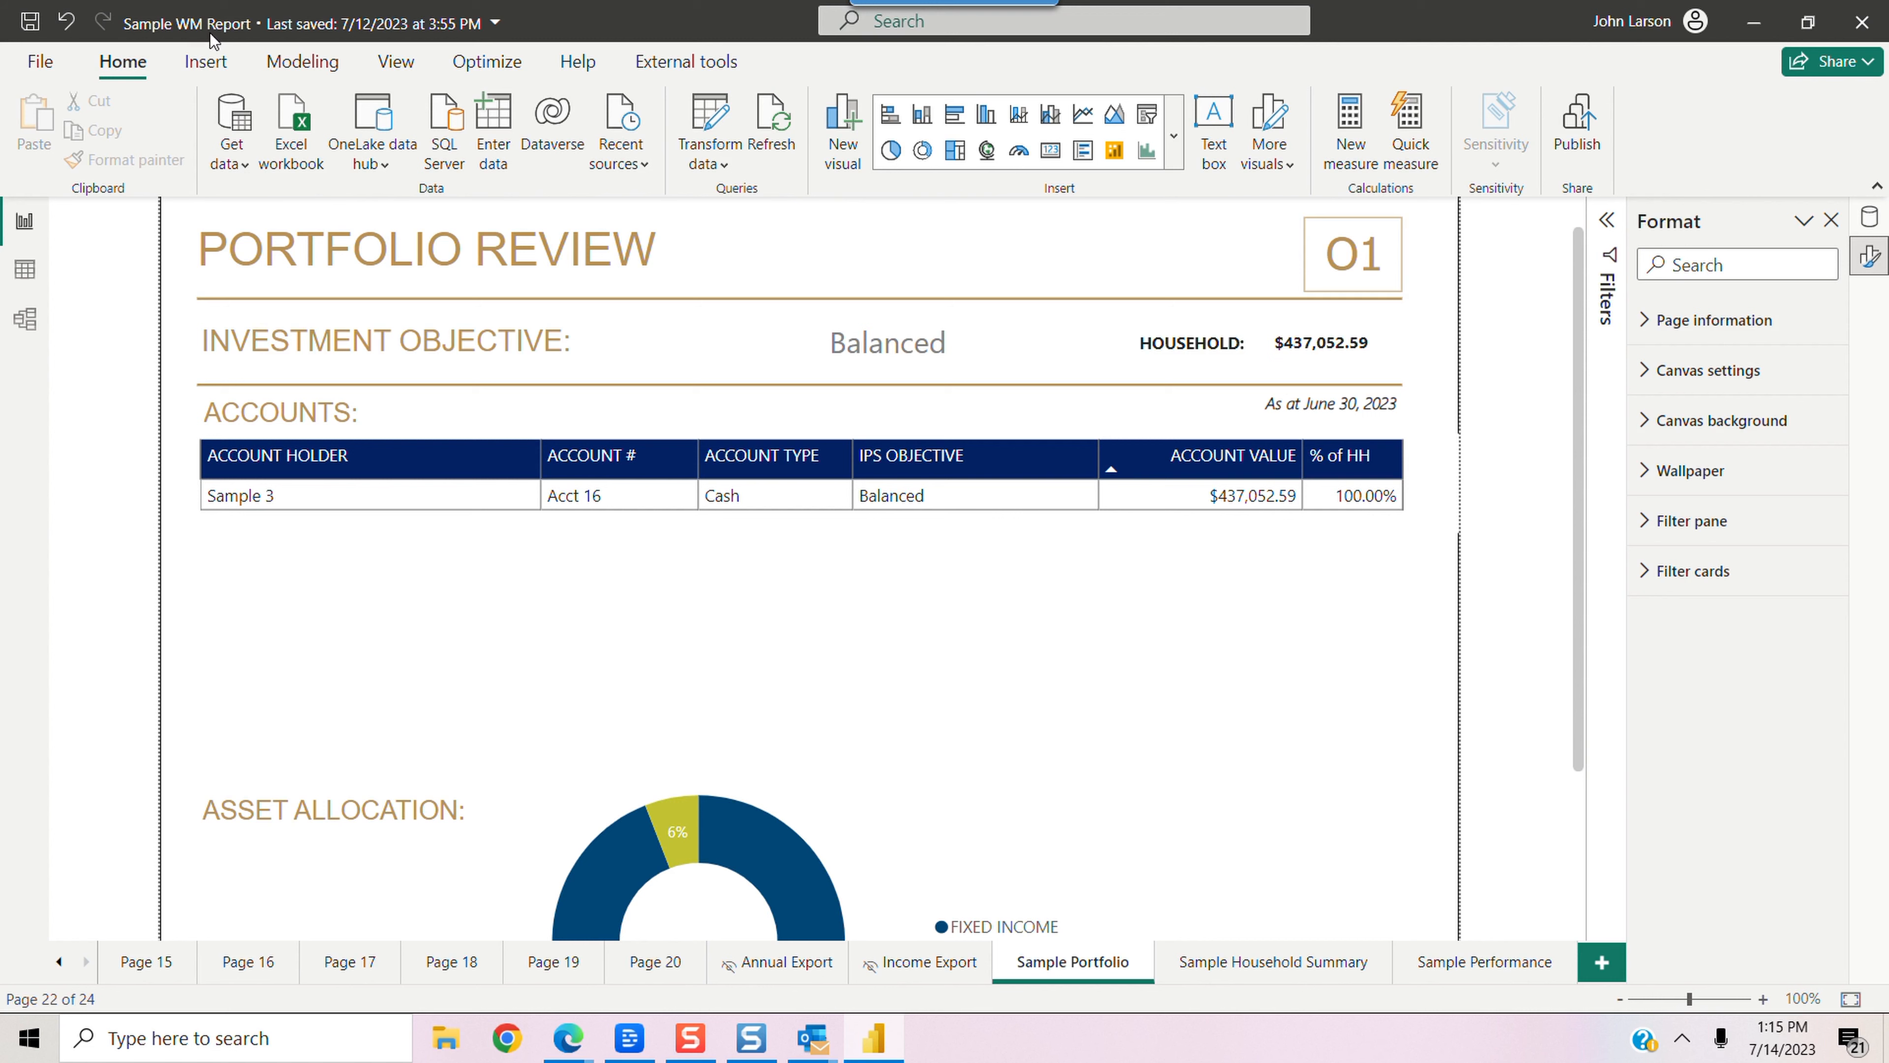
Step: Insert a card visual, shrink it and place it between the PORTFOLIO REVIEW title and the 01 box
{"action": "left_click", "coordinate": [212, 64]}
{"action": "left_click", "coordinate": [439, 143]}
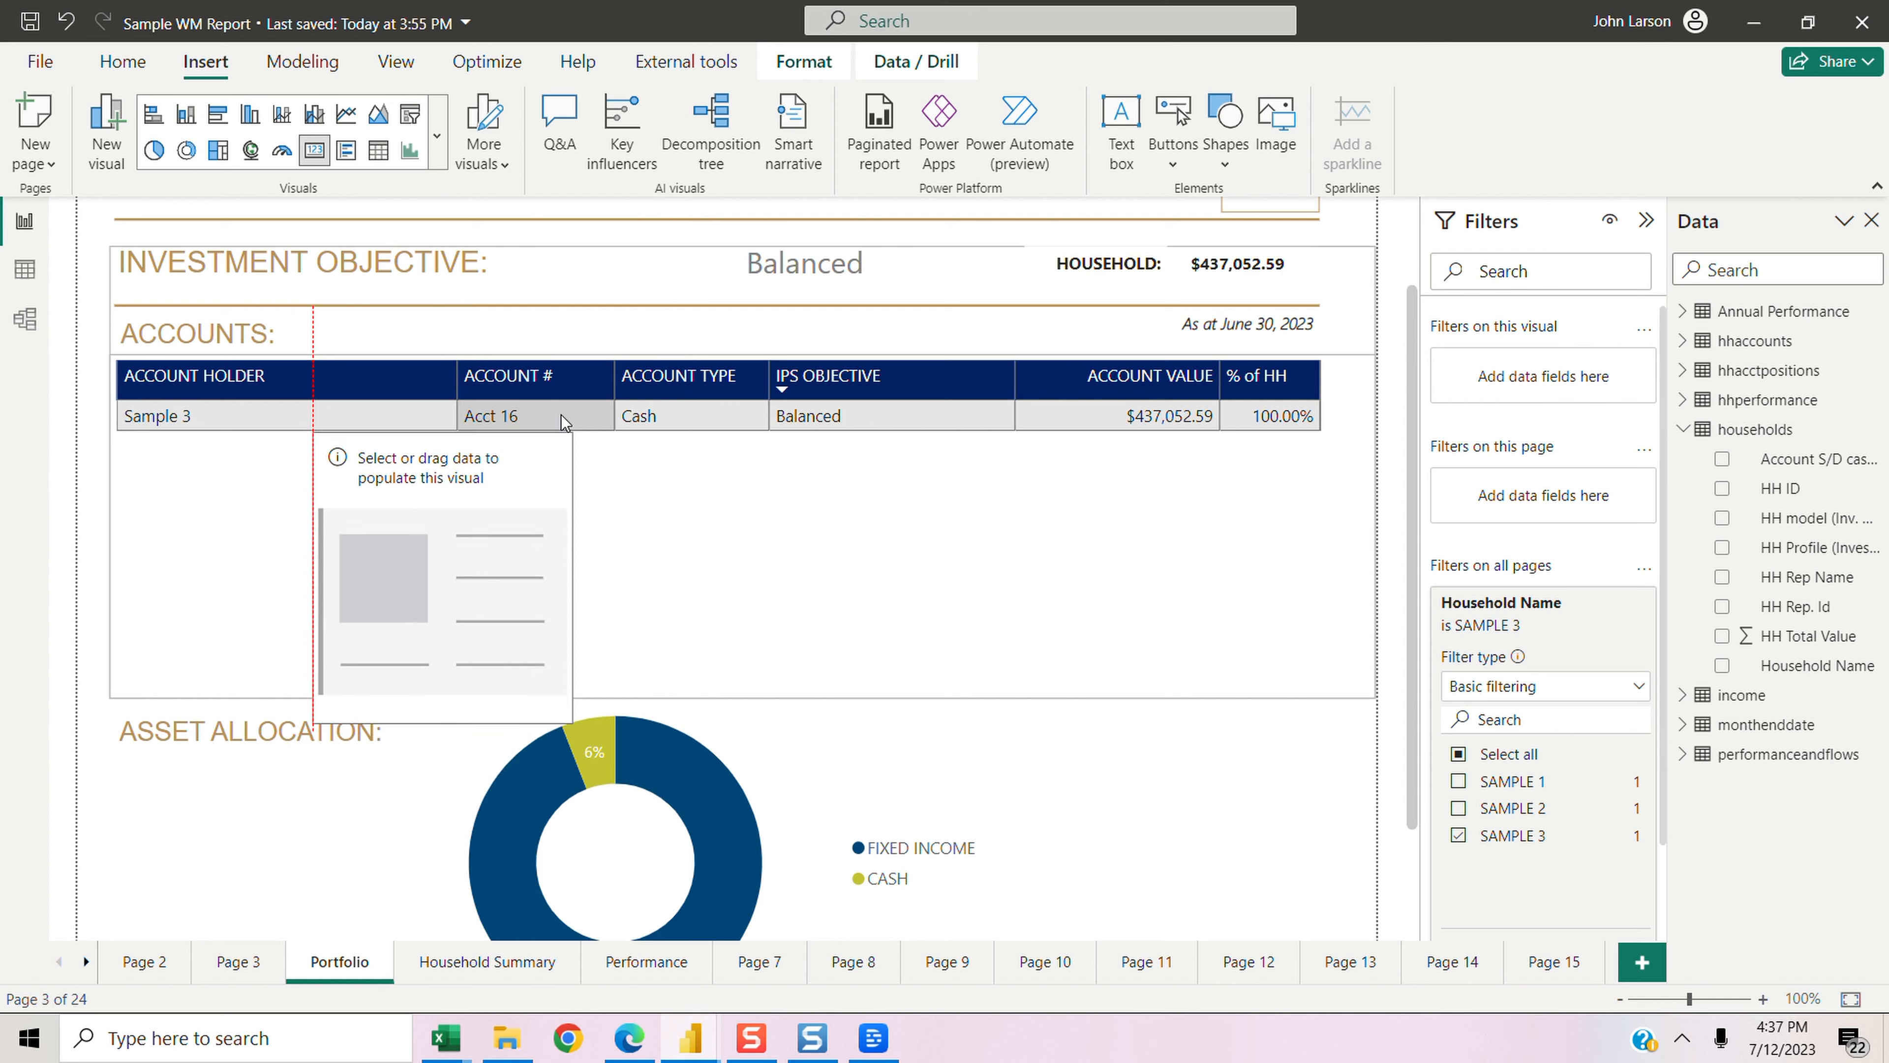
{"action": "left_click_drag", "start_coordinate": [562, 417], "coordinate": [686, 201]}
{"action": "left_click_drag", "start_coordinate": [698, 530], "coordinate": [923, 233]}
{"action": "left_click_drag", "start_coordinate": [936, 278], "coordinate": [1050, 277]}
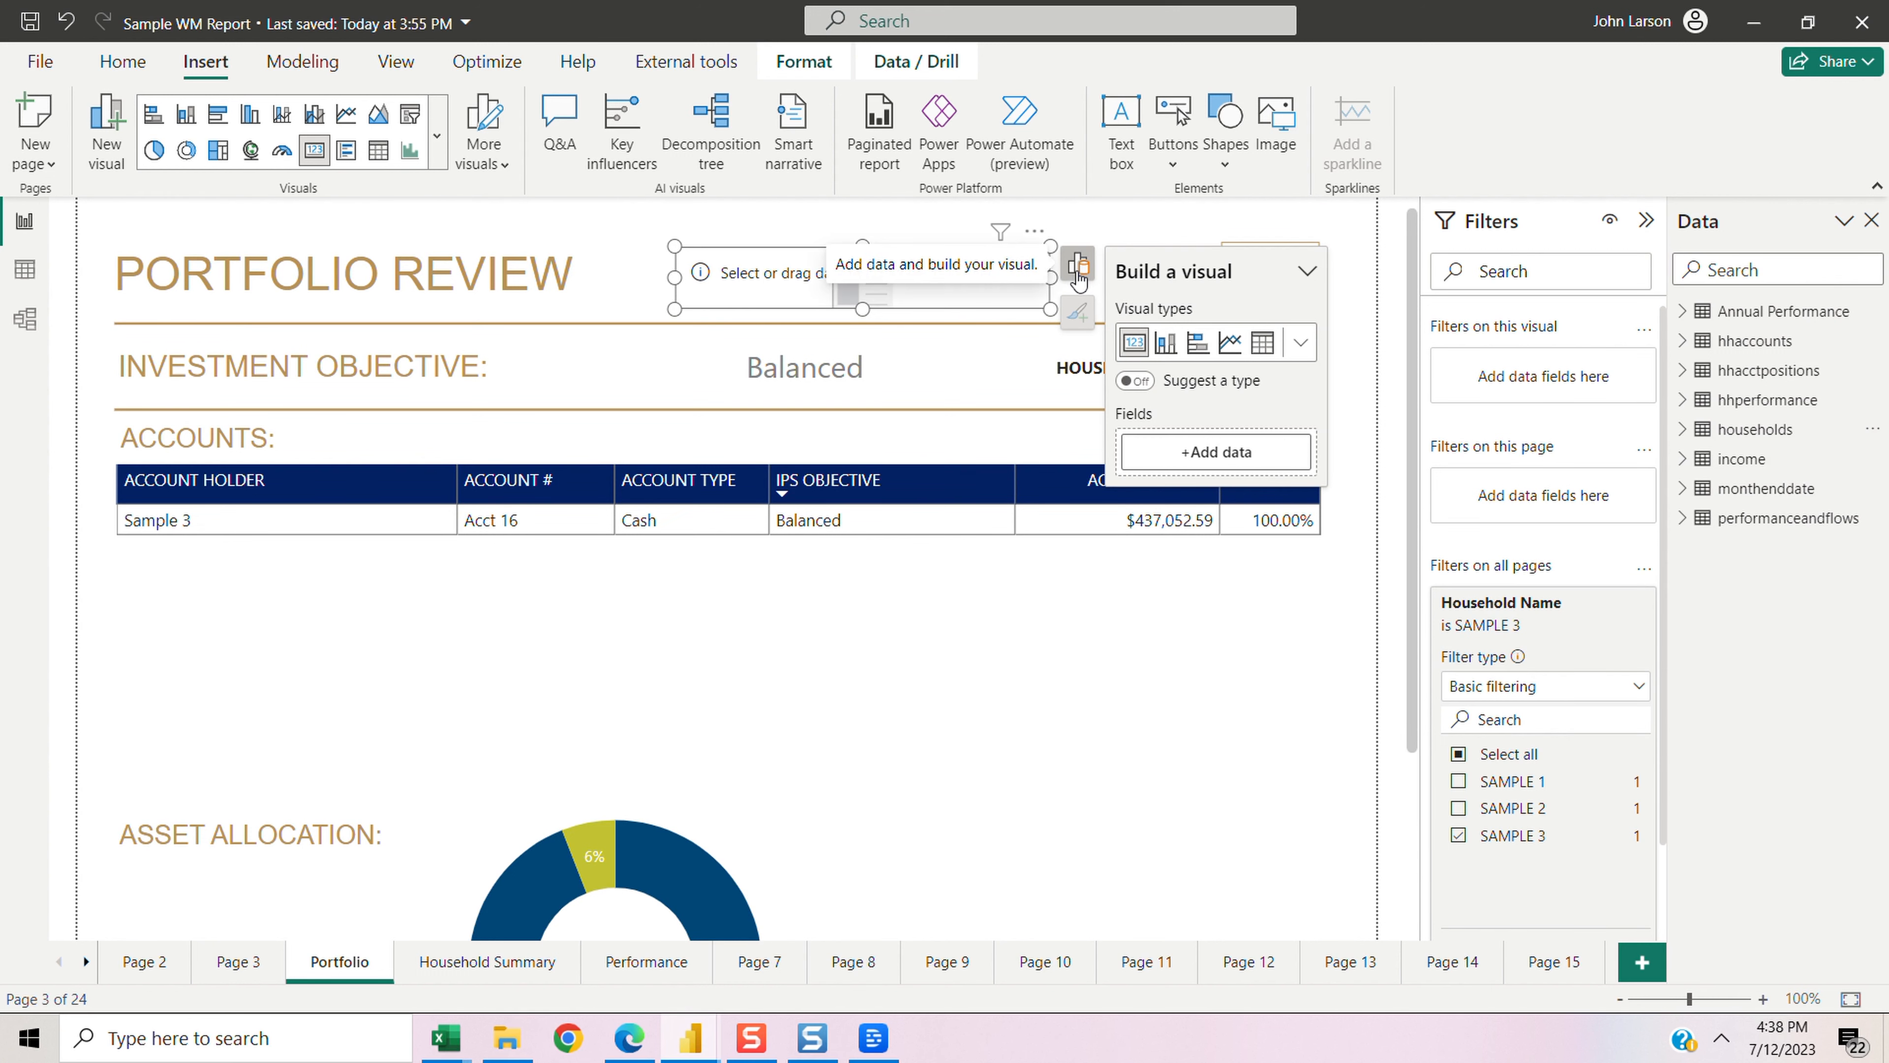
Step: Add the HH Profile field from the households table to the new card
{"action": "left_click", "coordinate": [1079, 280]}
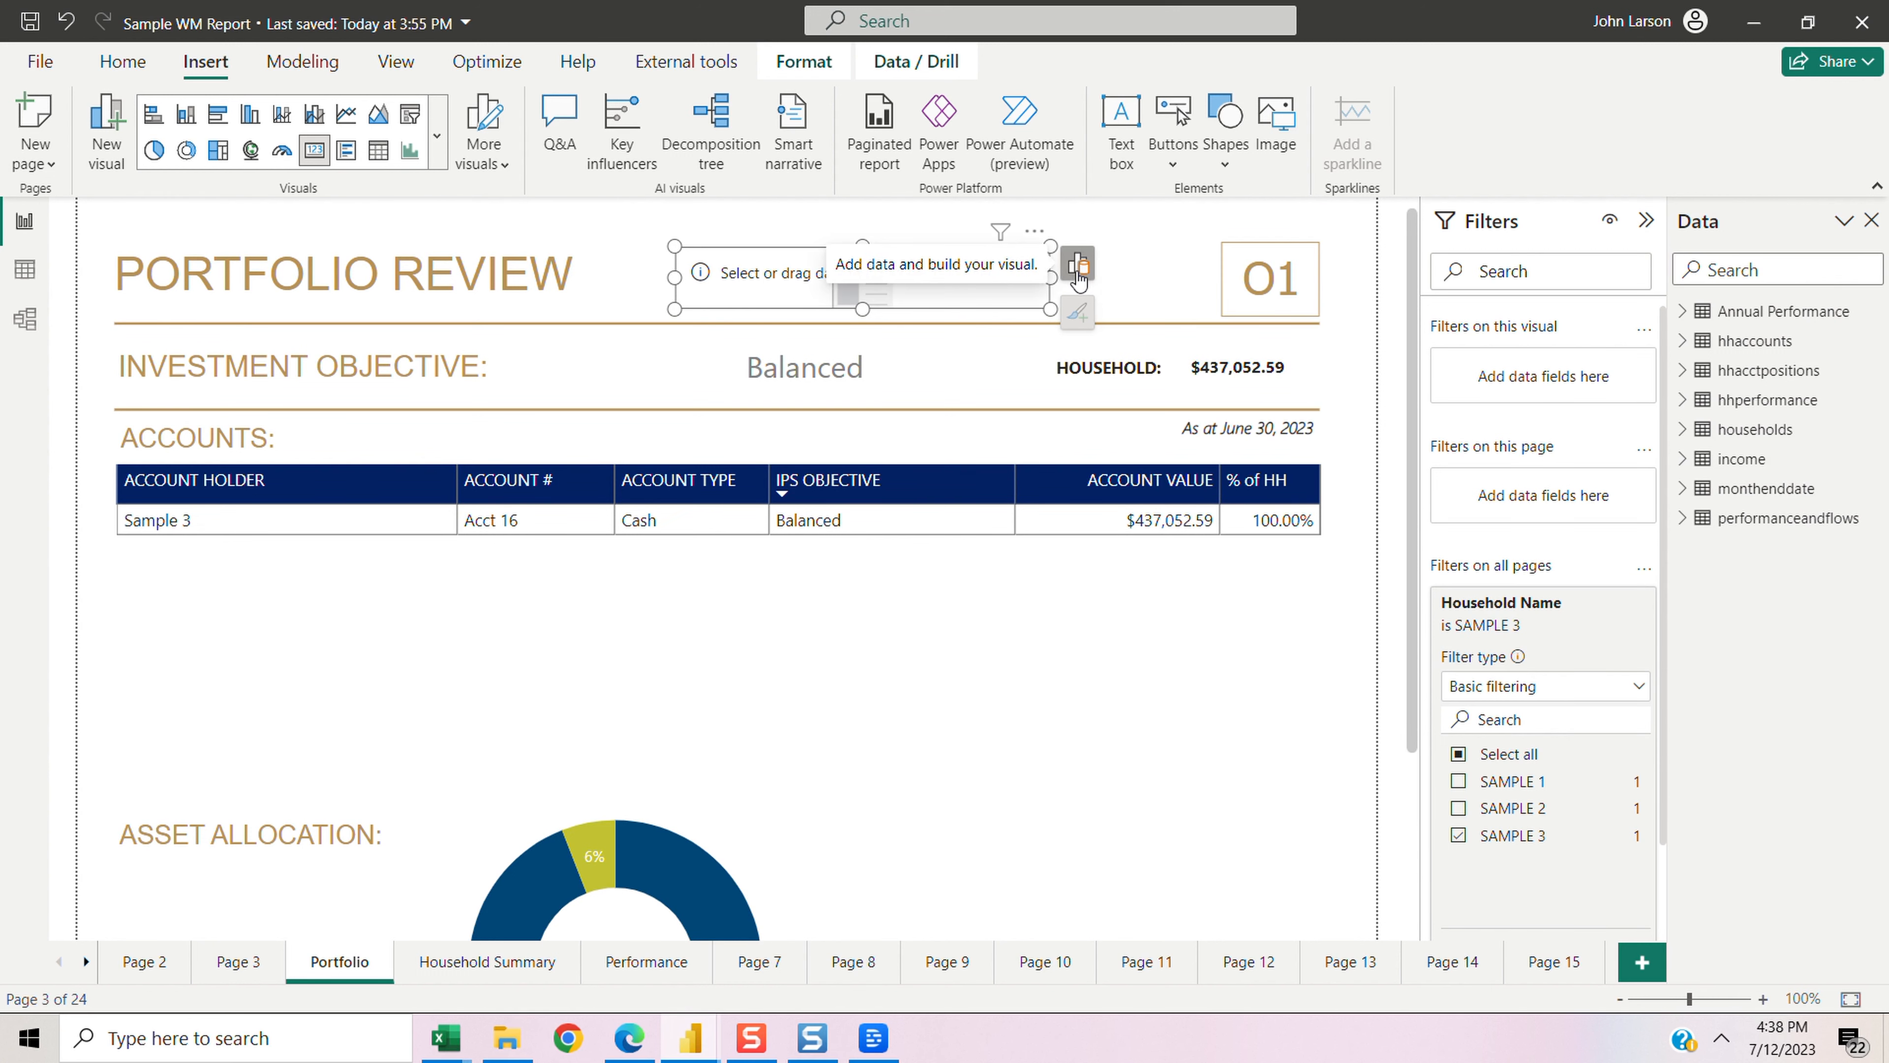
{"action": "left_click", "coordinate": [1079, 280]}
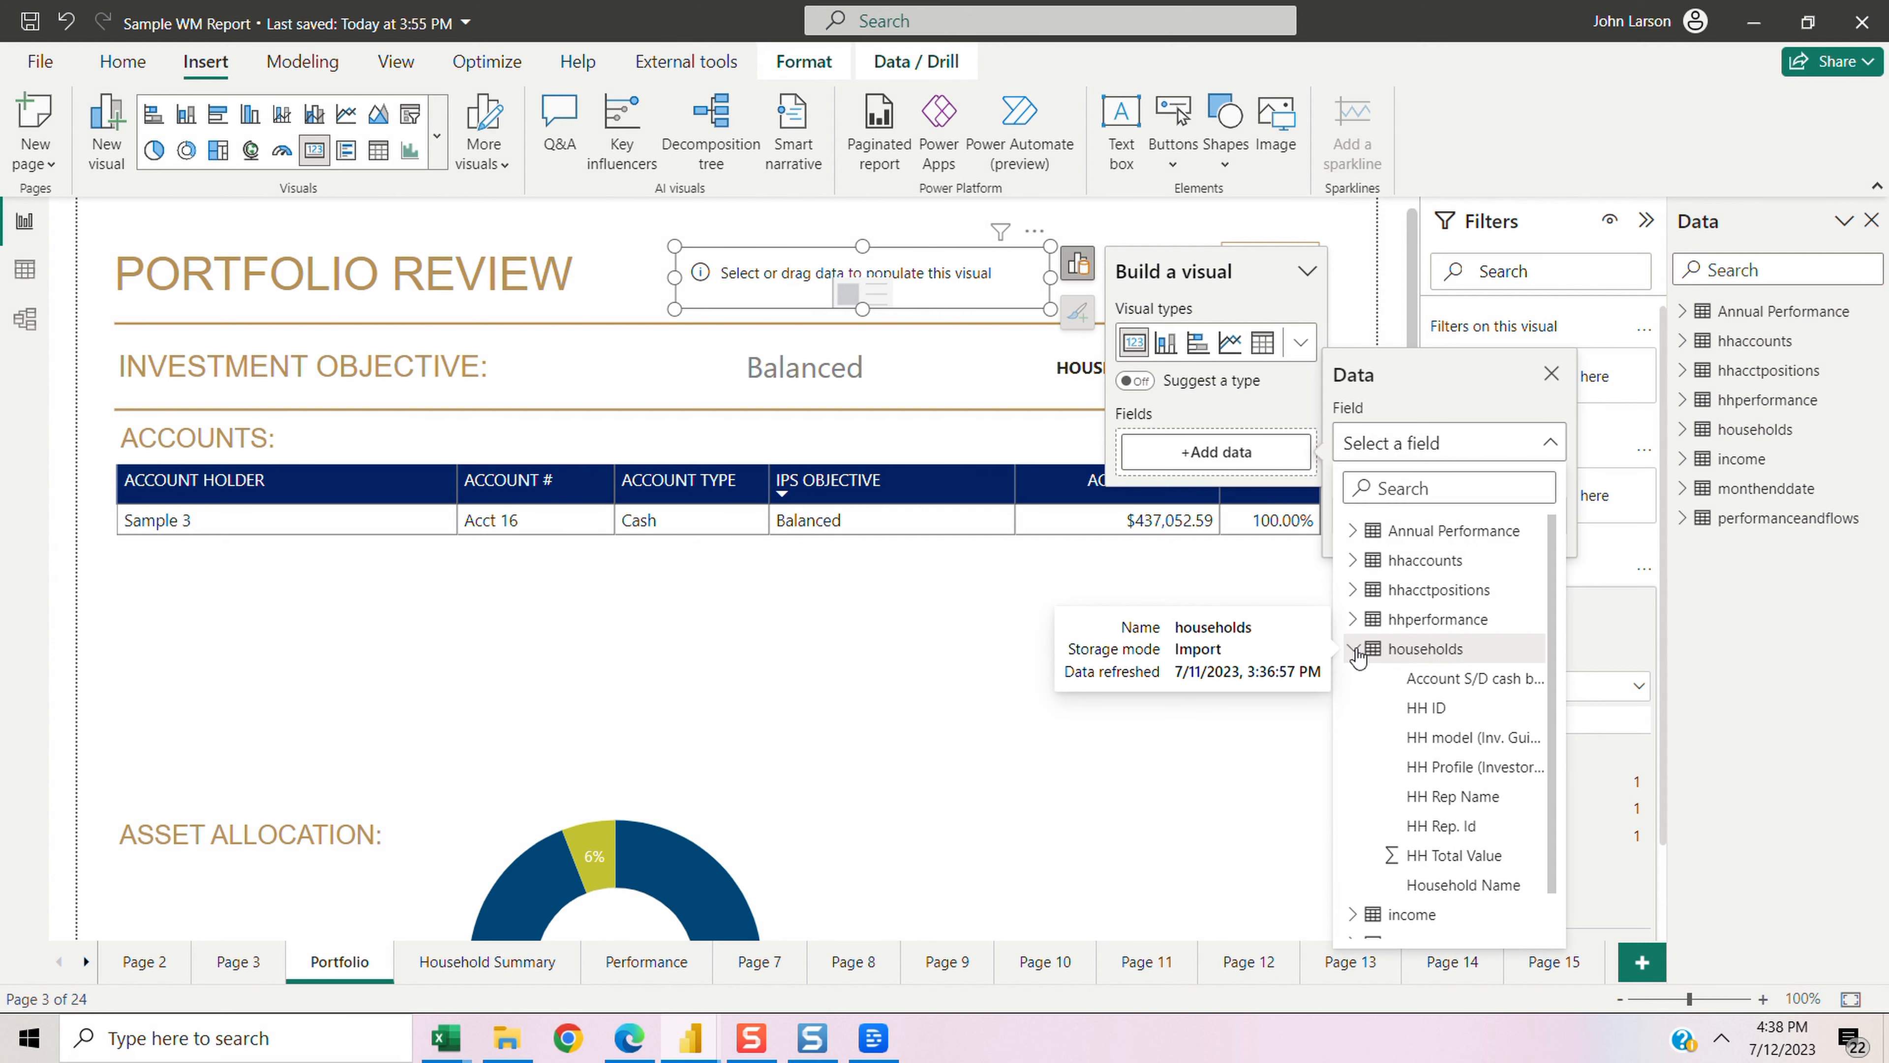
{"action": "left_click", "coordinate": [1439, 768]}
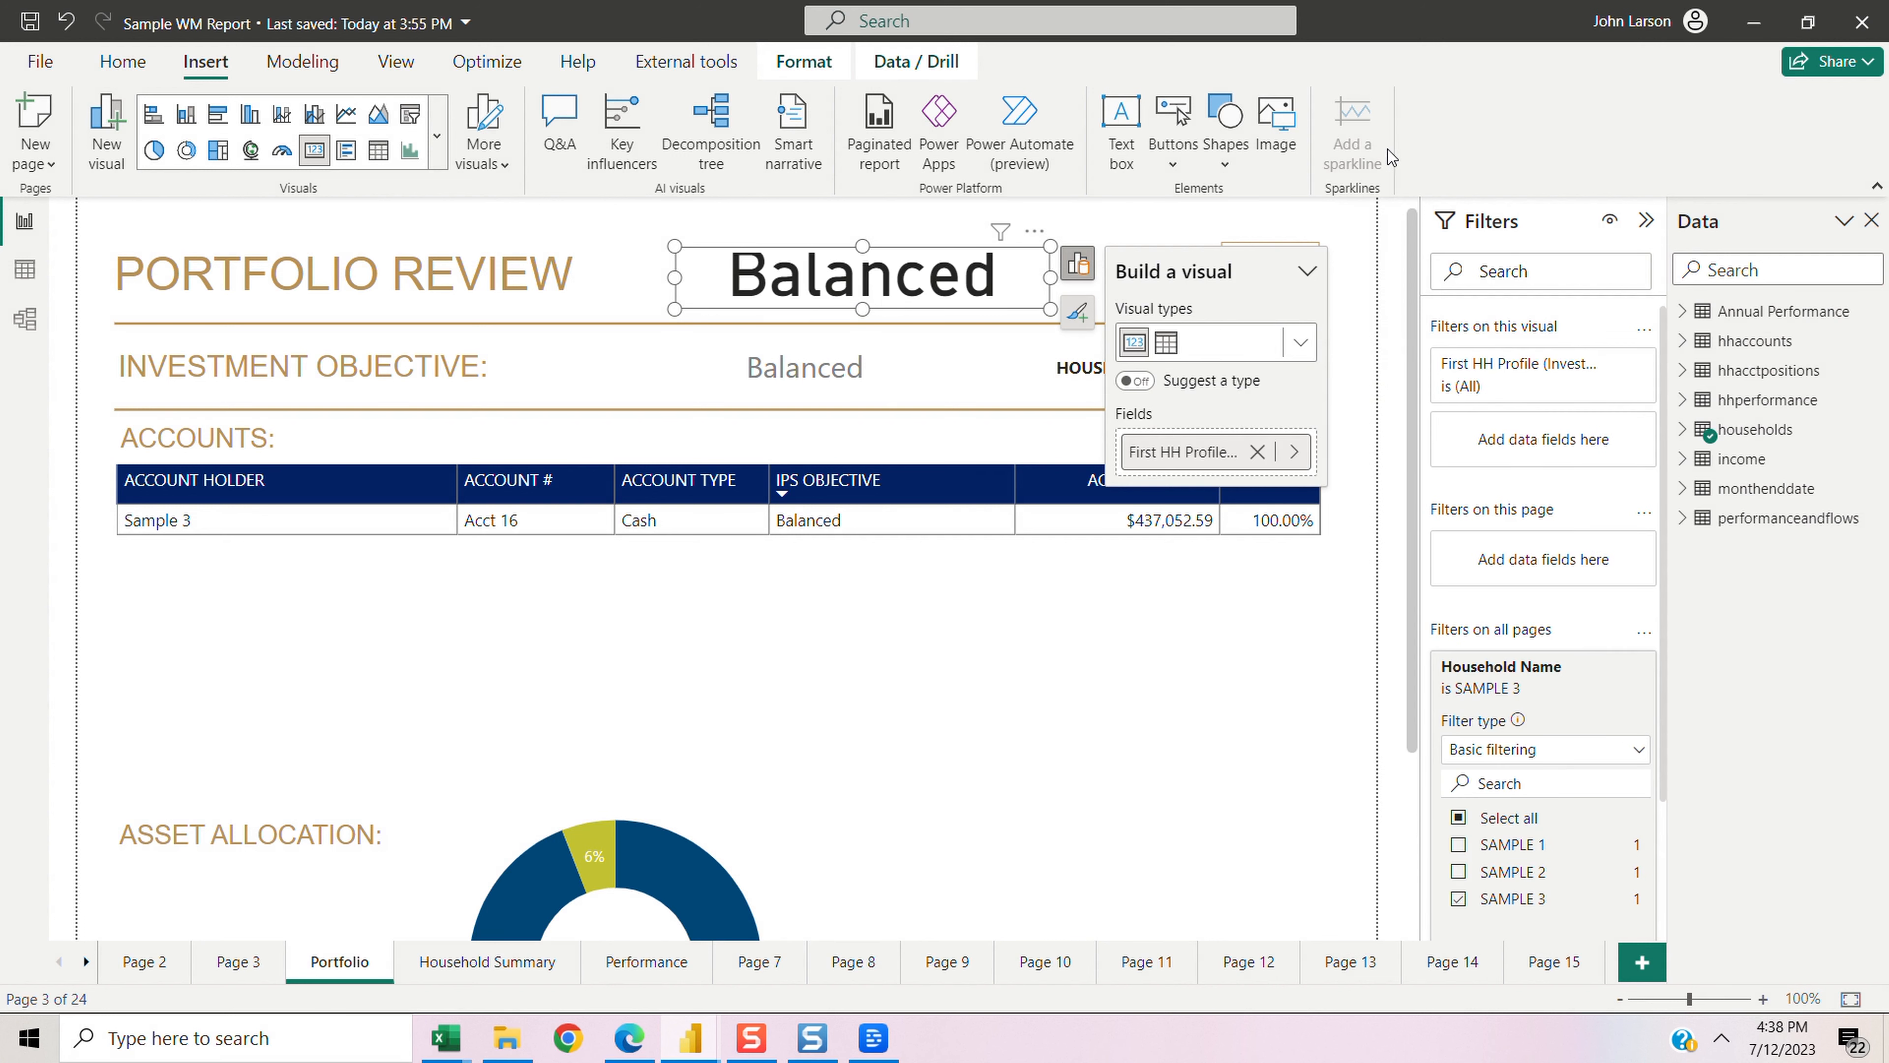
Step: Open the new card's formatting and review its Size and style and Category label options
{"action": "left_click", "coordinate": [970, 288]}
{"action": "right_click", "coordinate": [1006, 277]}
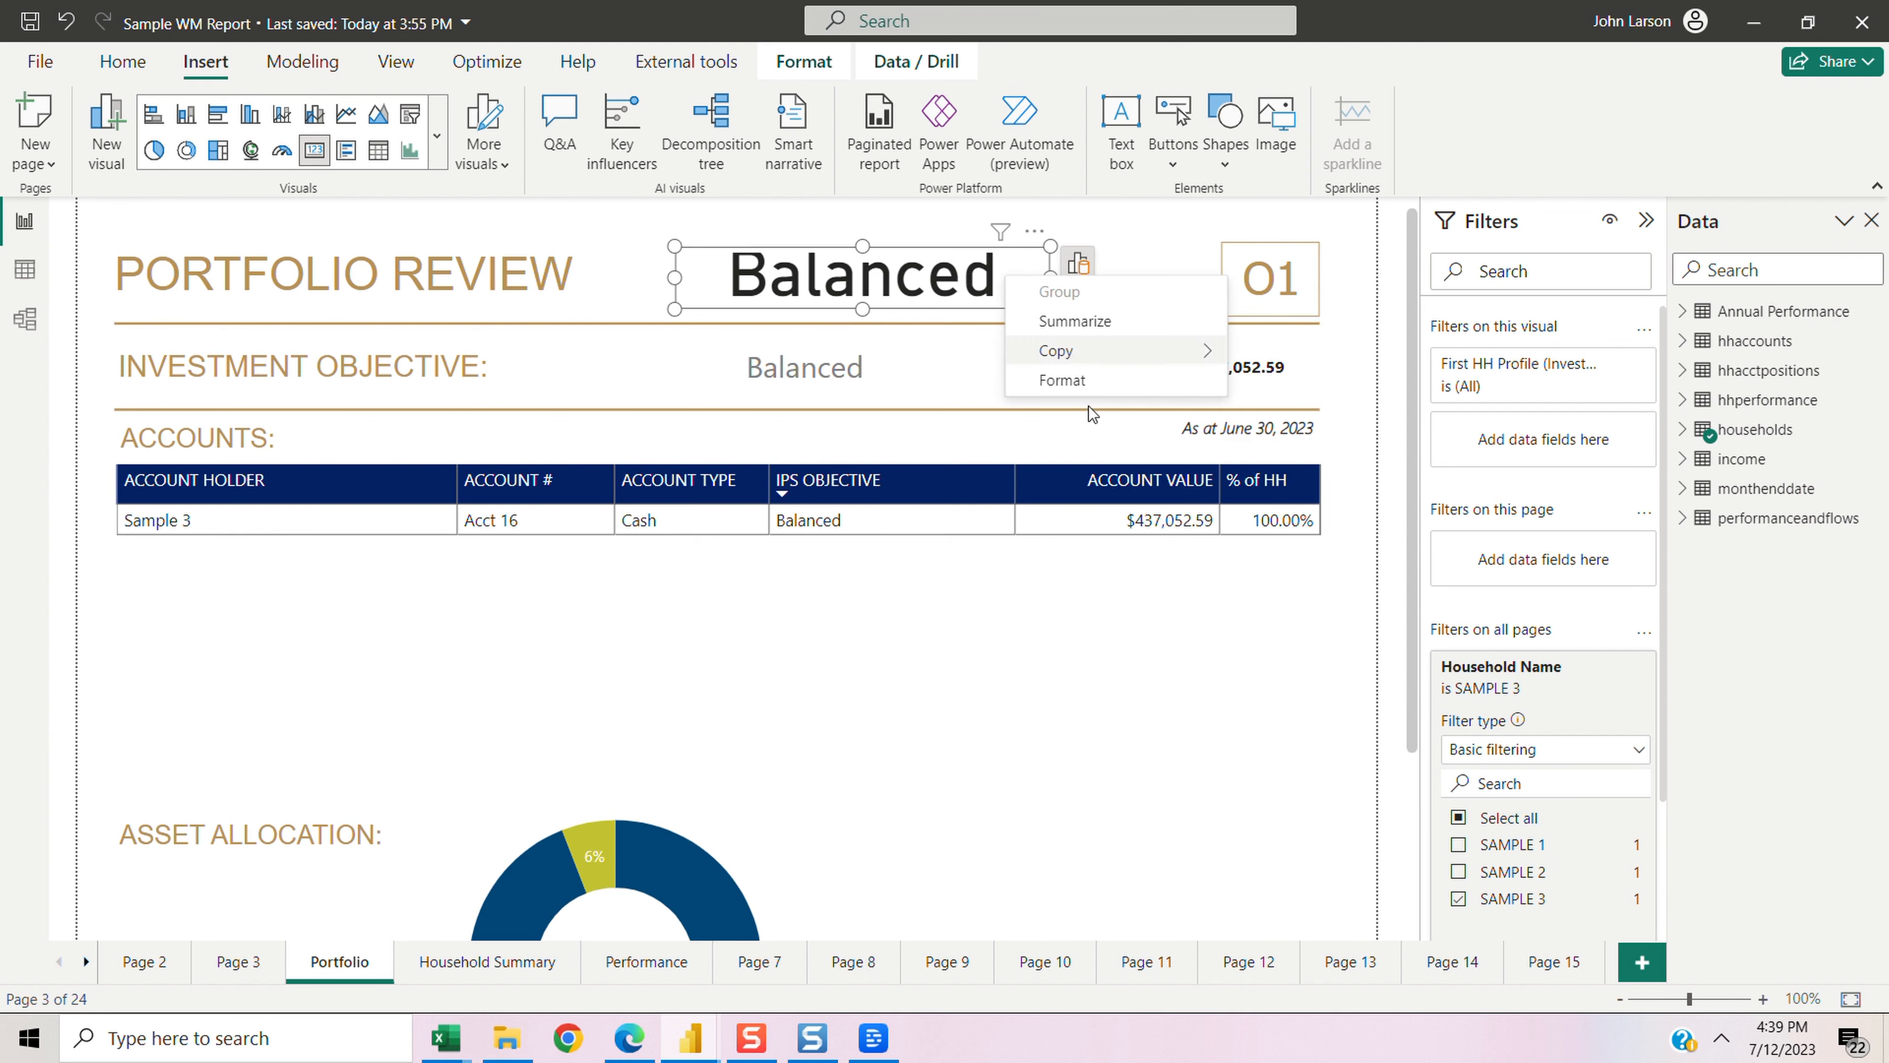
{"action": "left_click", "coordinate": [1062, 381]}
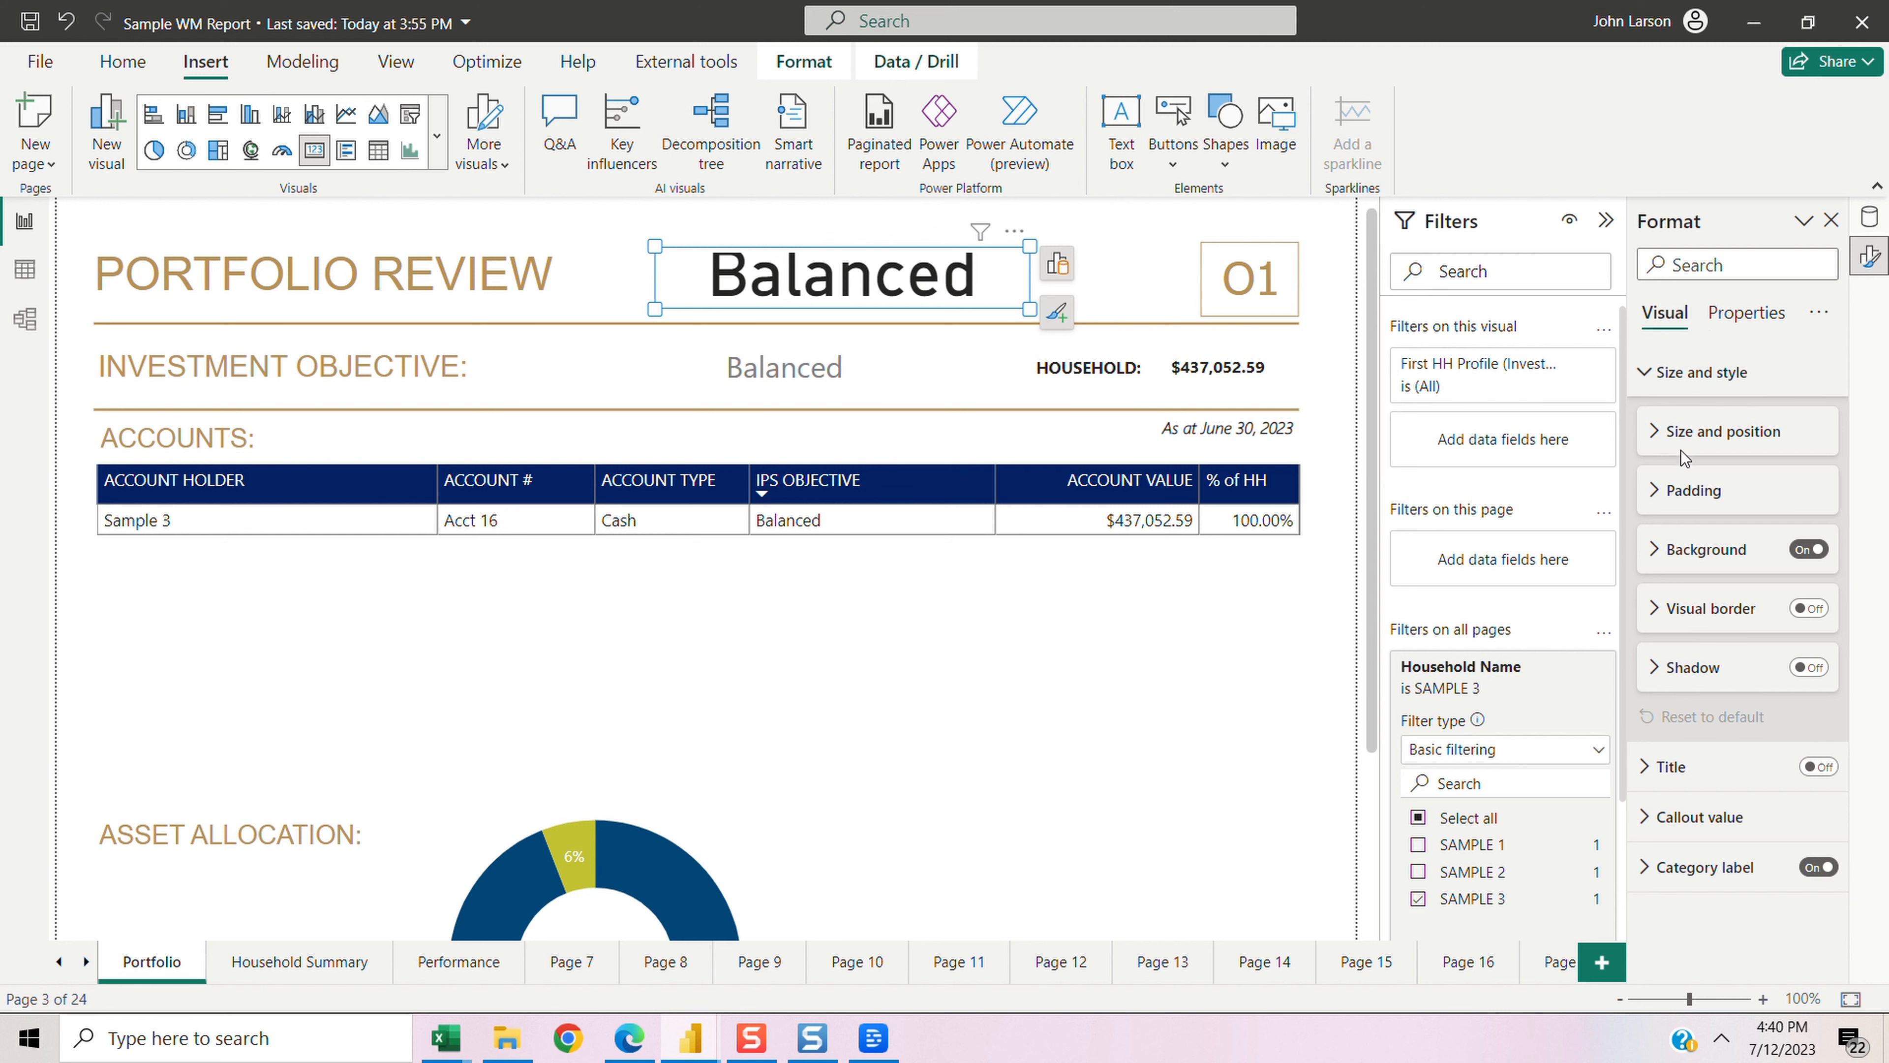
{"action": "left_click", "coordinate": [1659, 371]}
{"action": "left_click", "coordinate": [1696, 522]}
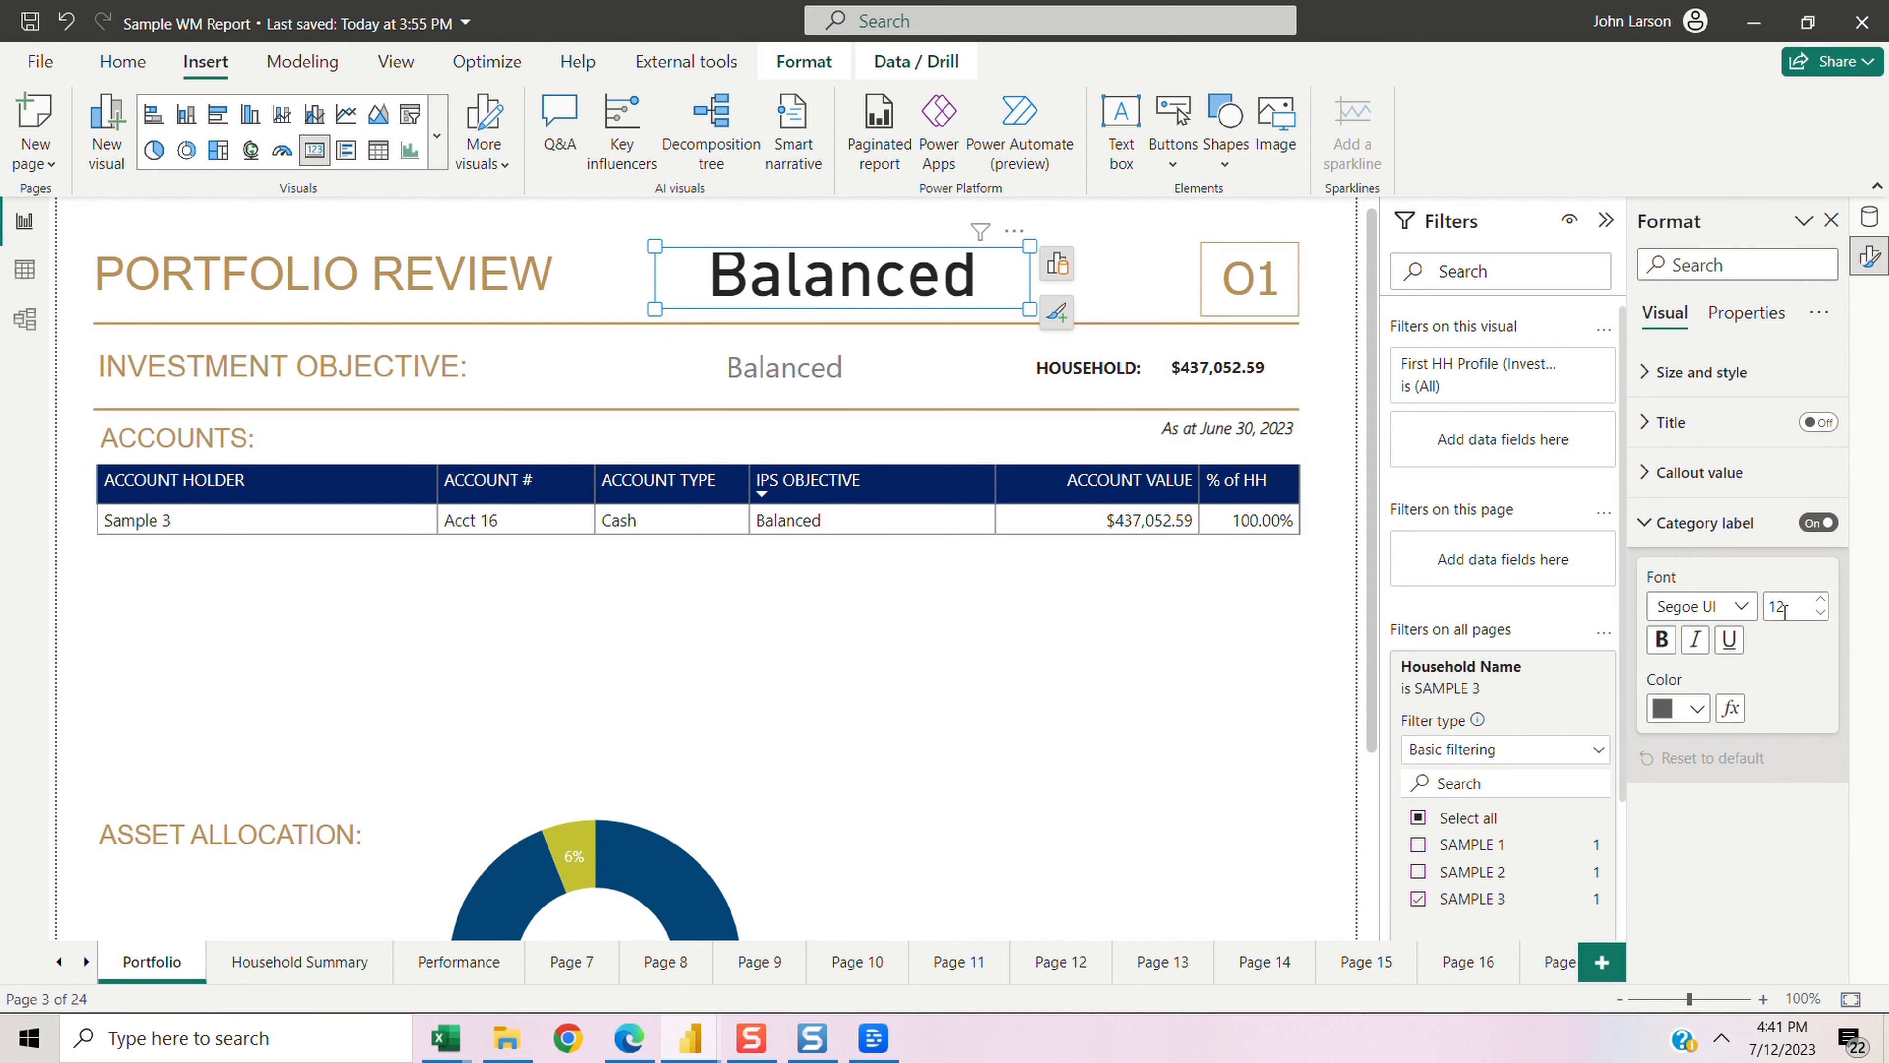
{"action": "left_click", "coordinate": [1703, 522]}
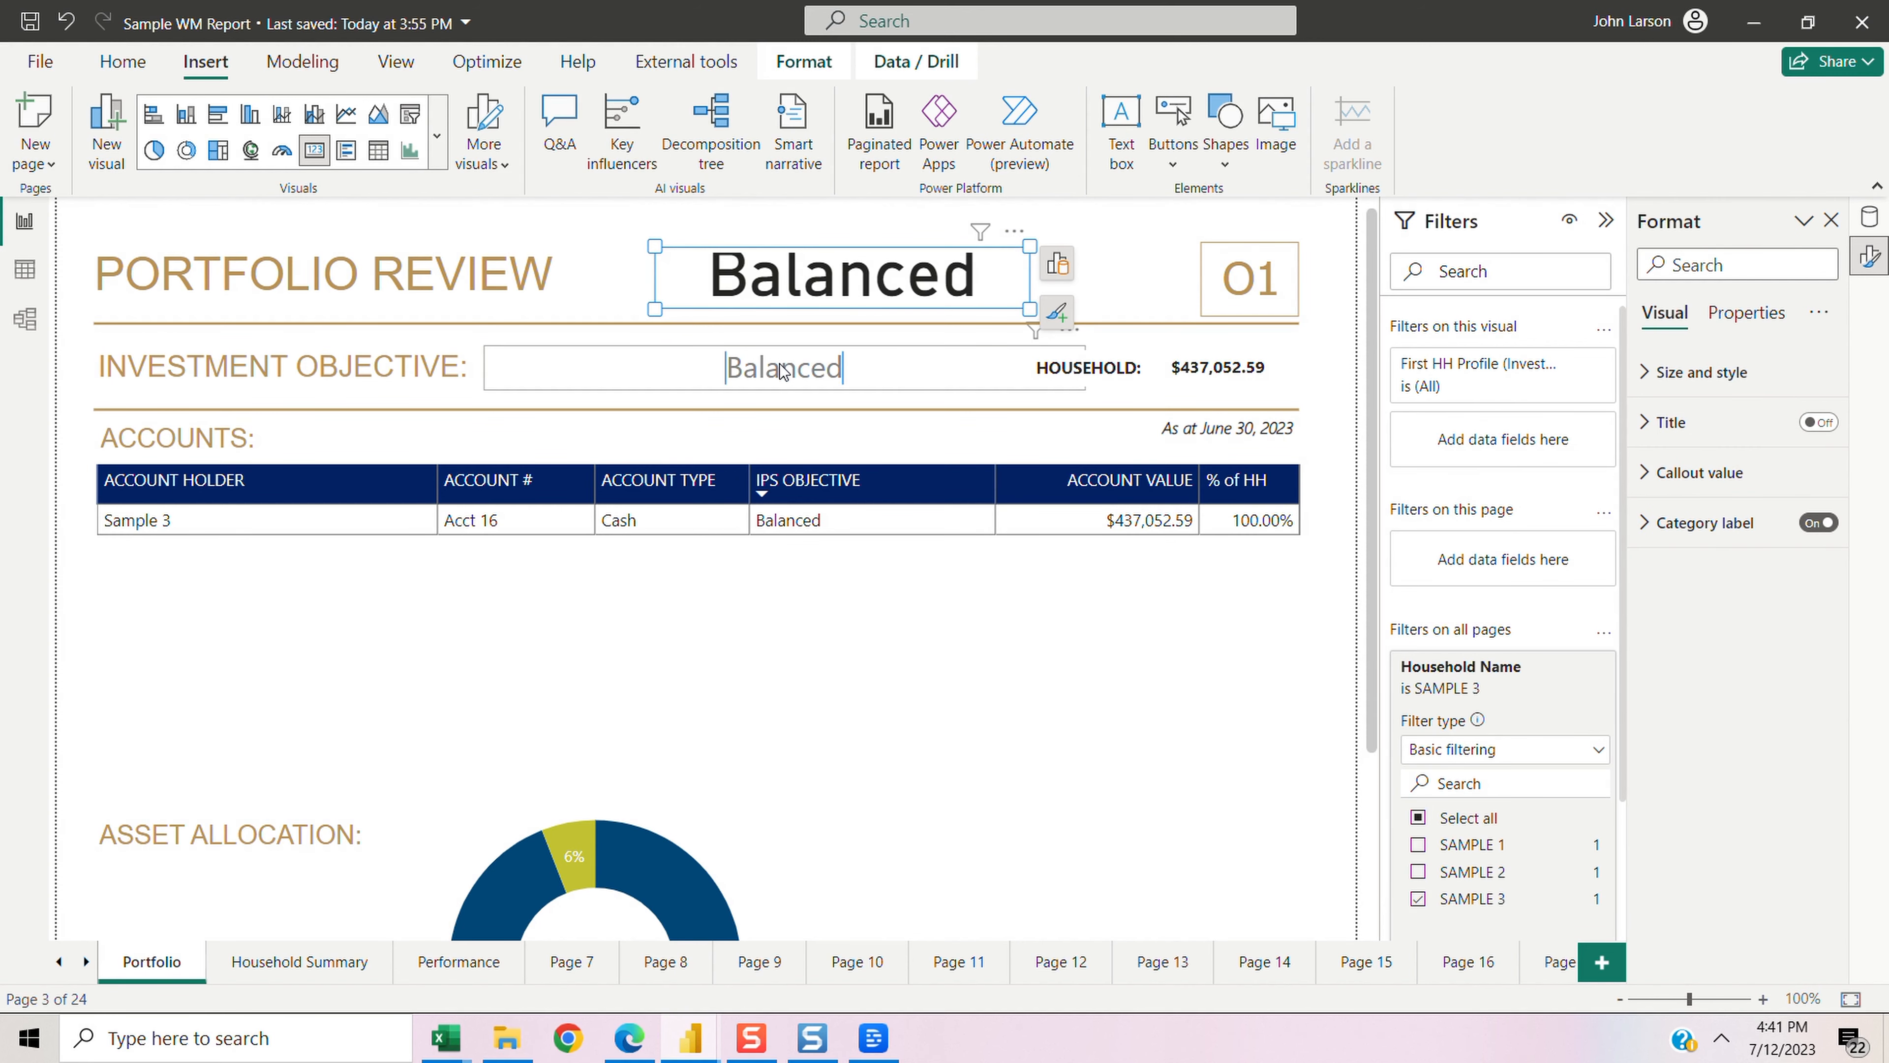
Step: Remove the new card visual beside the PORTFOLIO REVIEW title
{"action": "left_click", "coordinate": [1014, 231]}
{"action": "left_click", "coordinate": [1078, 289]}
Step: Inspect the HOUSEHOLD label and check which field and aggregation the card beside it uses
{"action": "left_click", "coordinate": [1067, 366]}
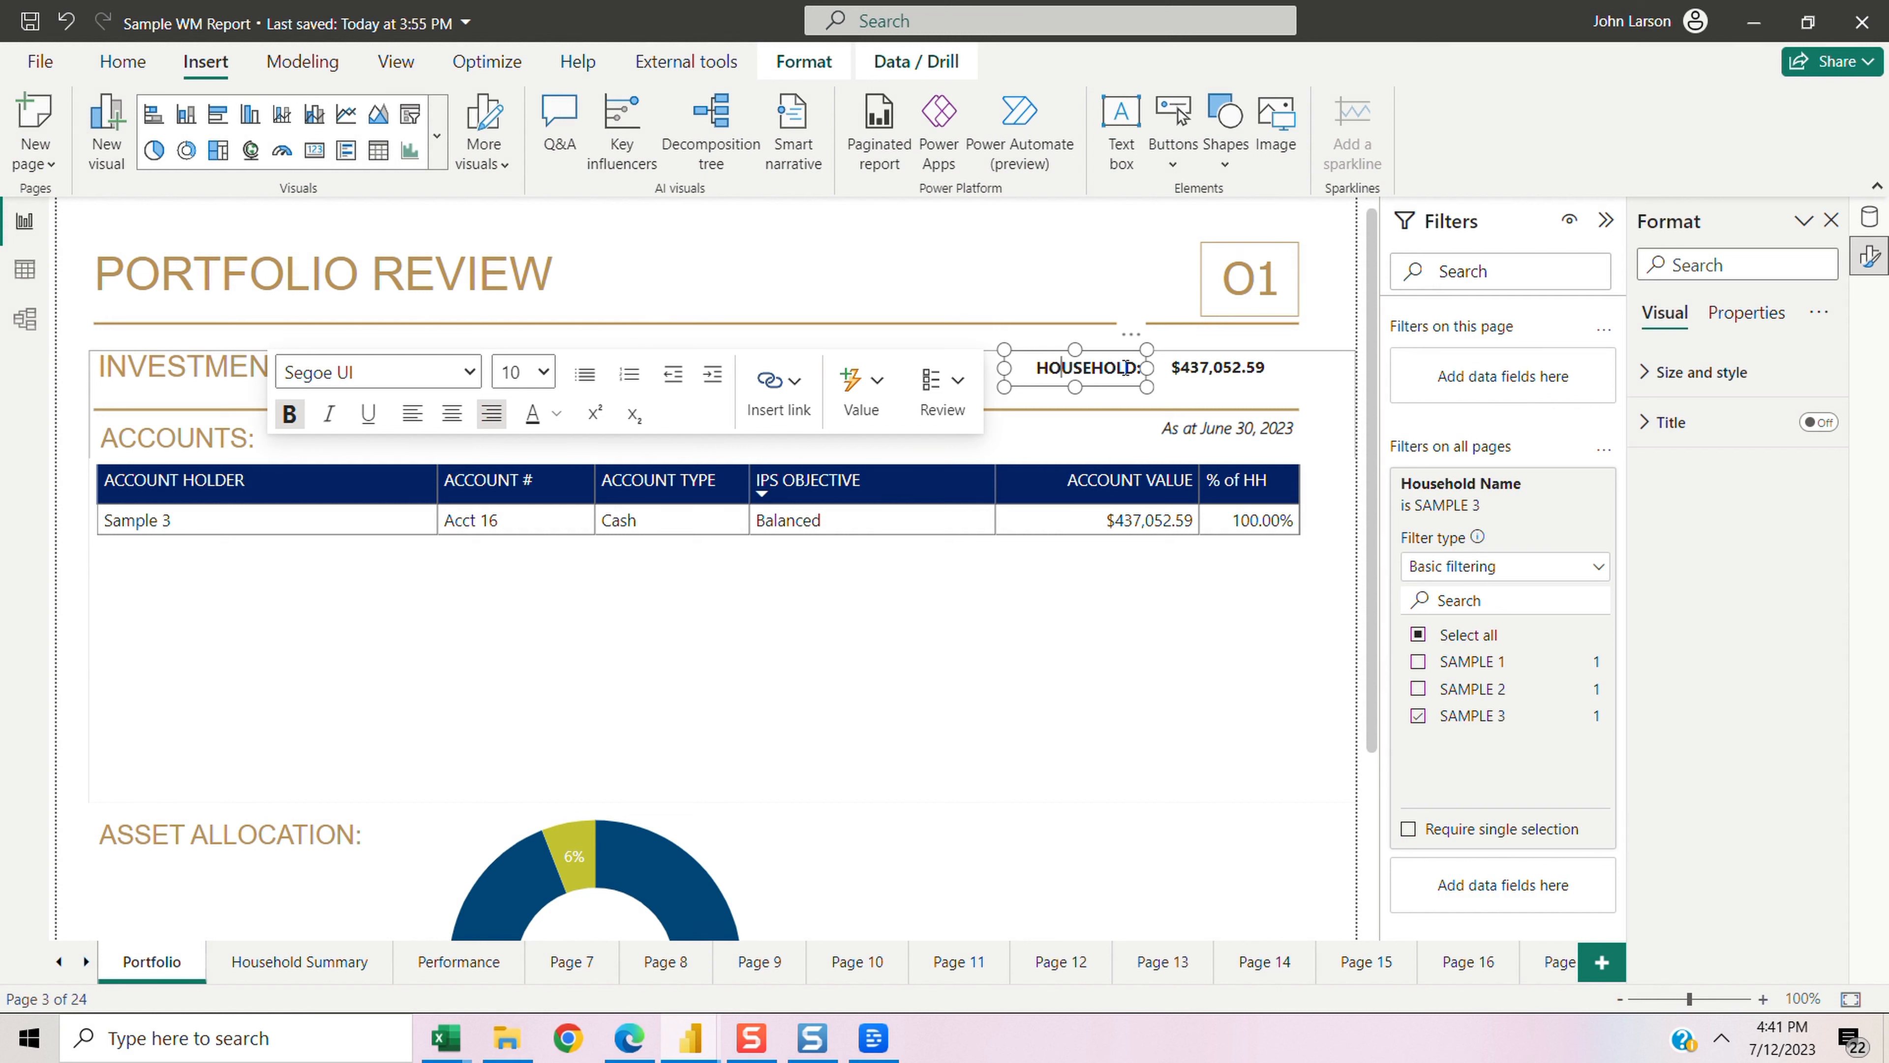
{"action": "left_click", "coordinate": [1201, 376]}
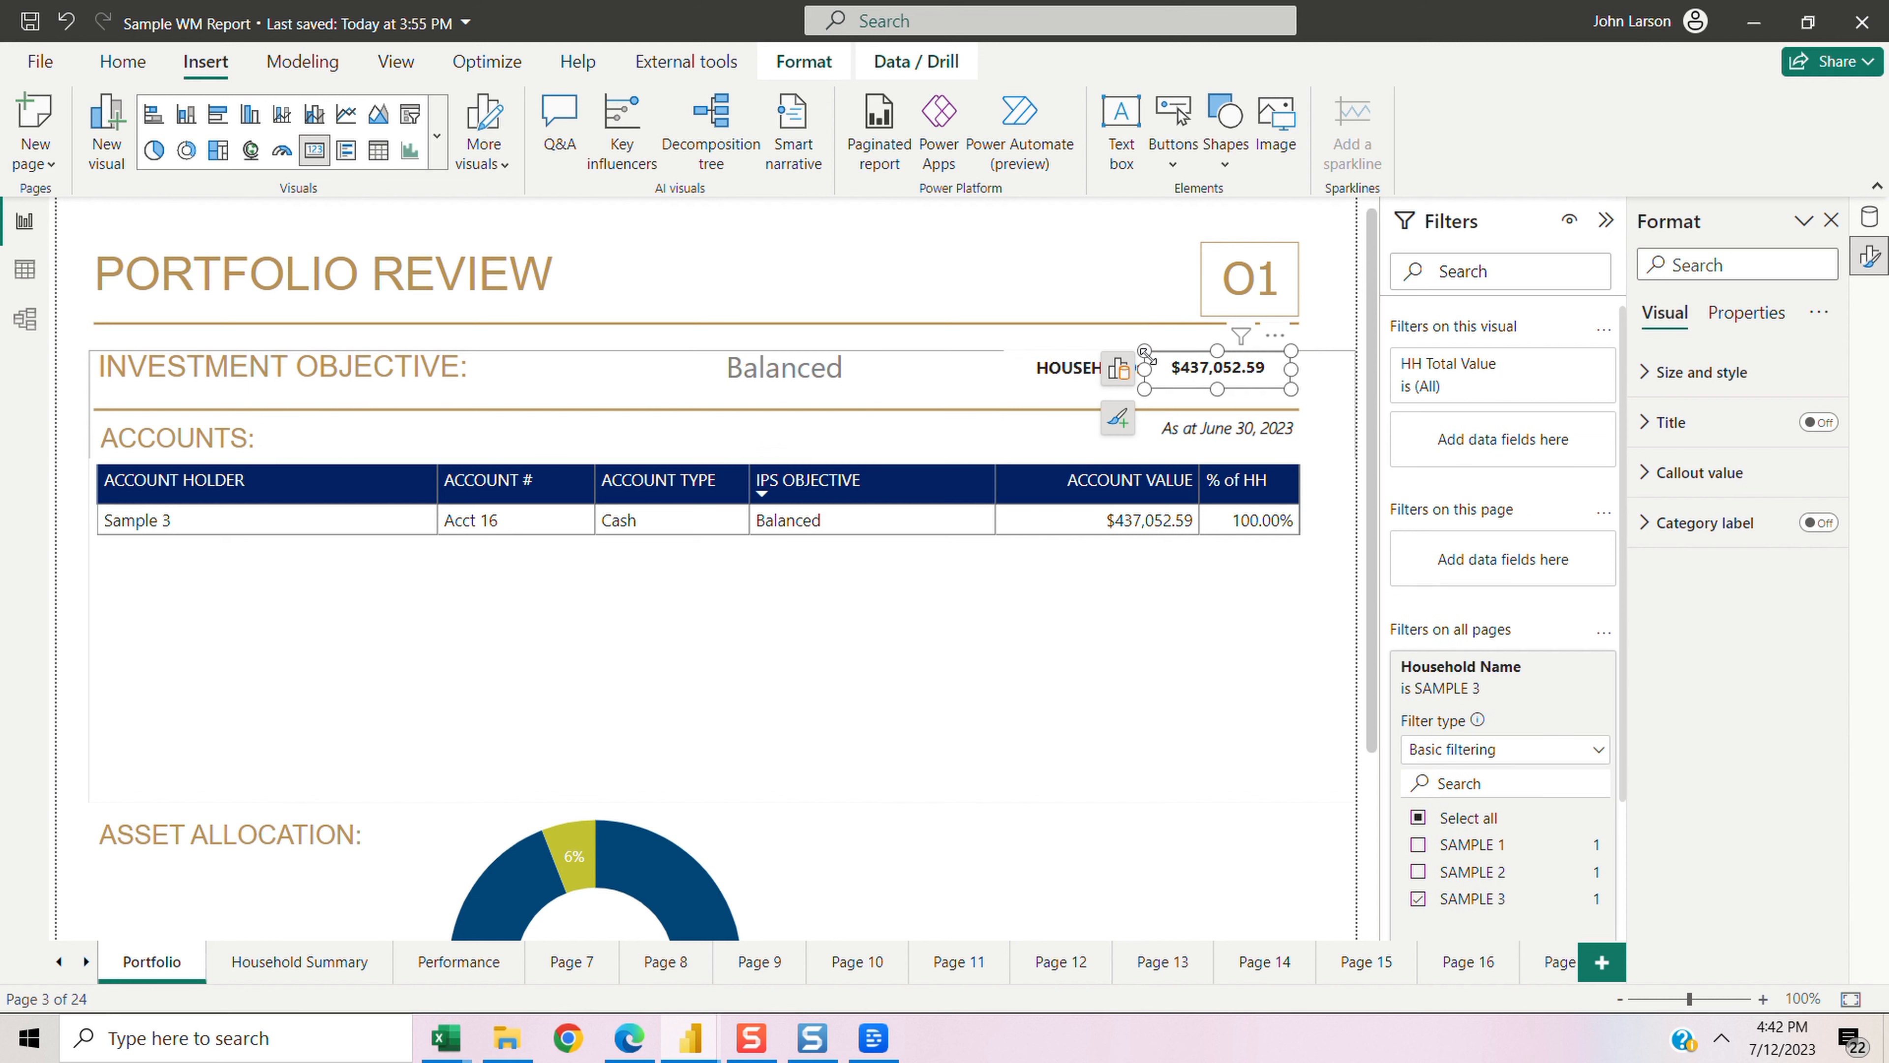
{"action": "left_click", "coordinate": [1118, 368]}
{"action": "left_click", "coordinate": [939, 557]}
{"action": "left_click", "coordinate": [946, 562]}
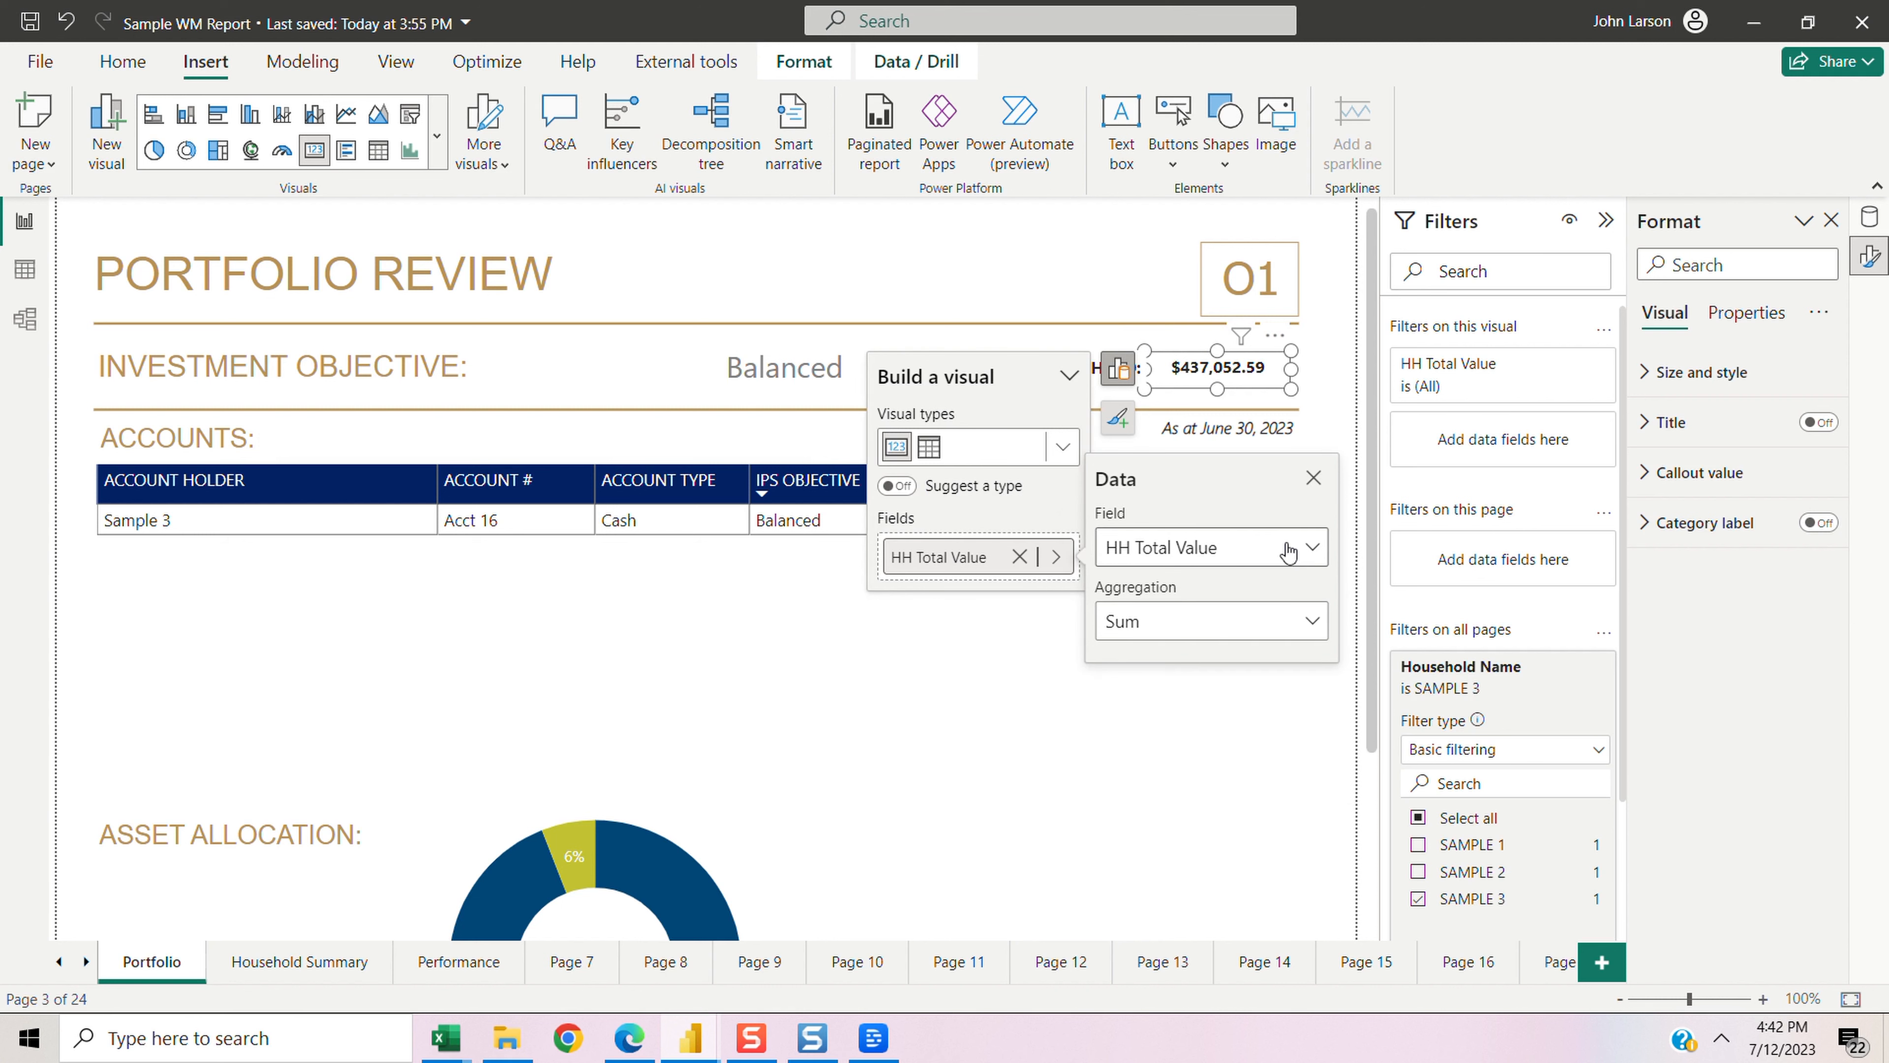
{"action": "left_click", "coordinate": [787, 588]}
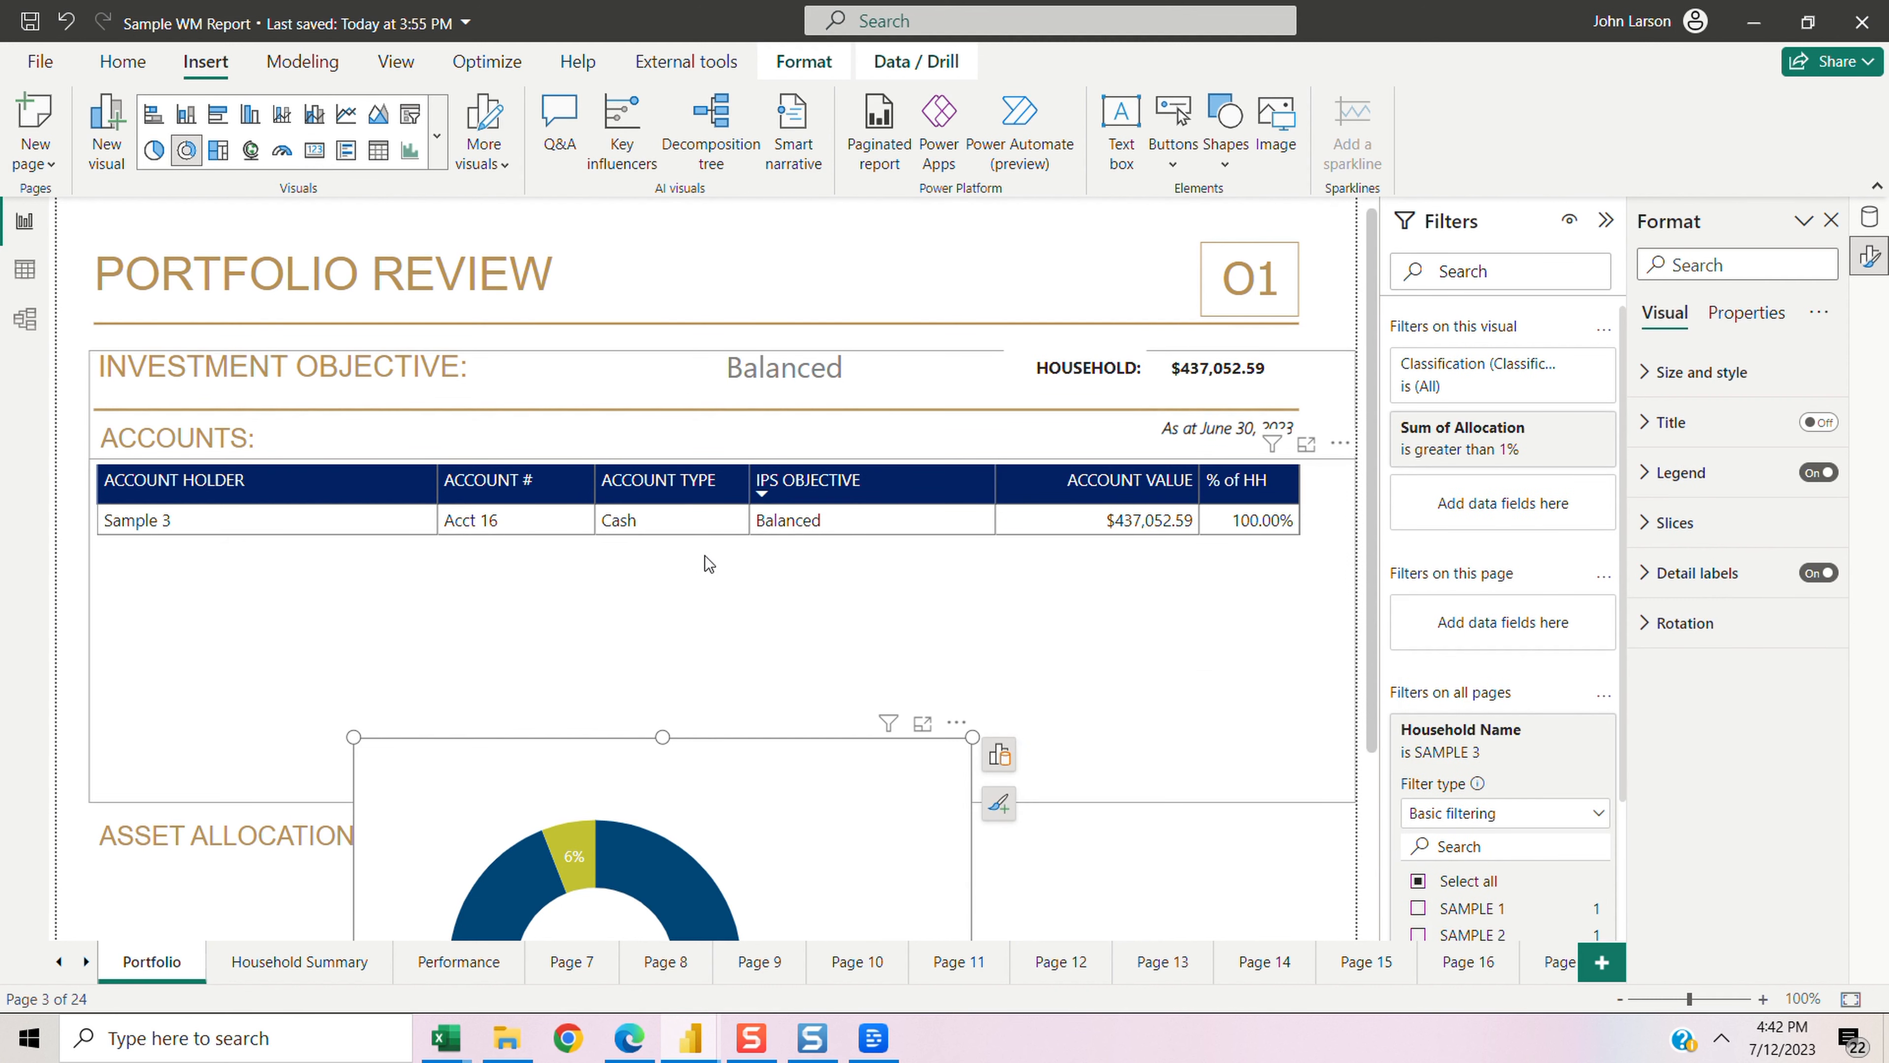
Step: Shrink the existing ACCOUNTS table visual to fit closely around its header and single row
{"action": "left_click", "coordinate": [825, 652]}
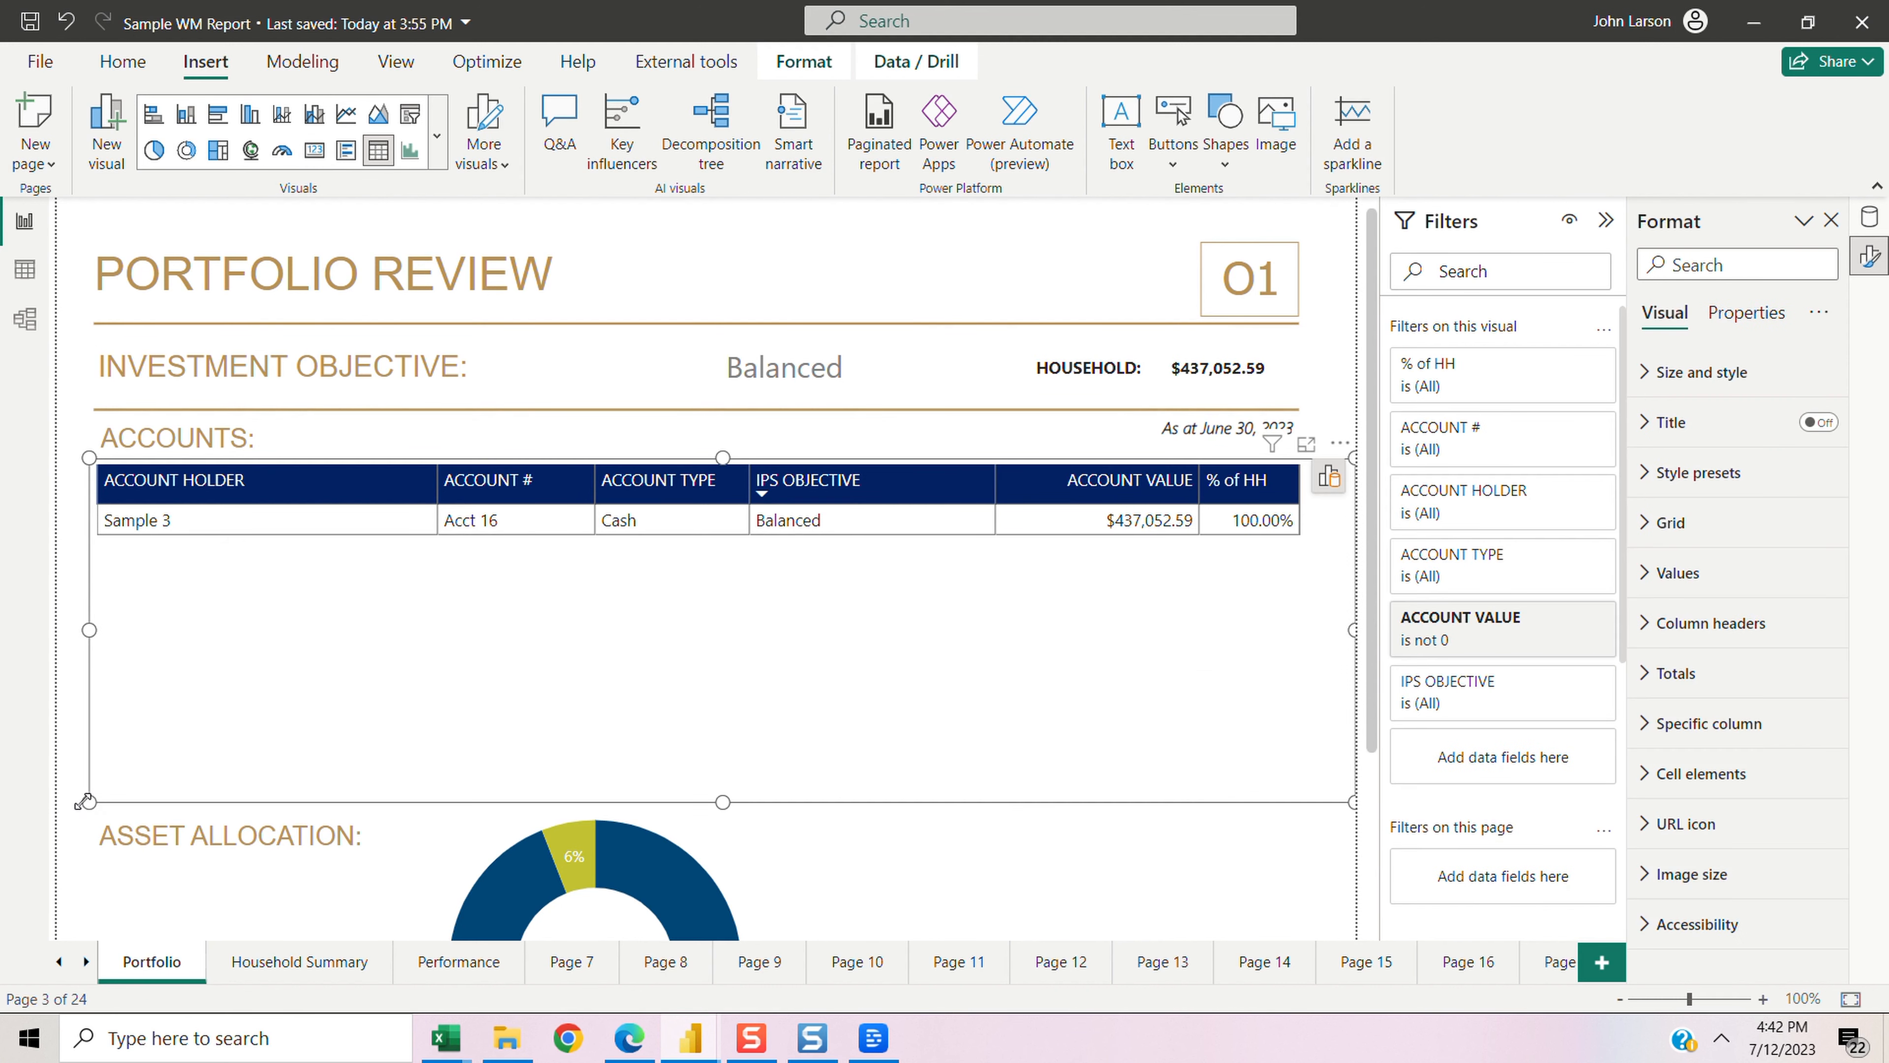
{"action": "left_click_drag", "start_coordinate": [104, 675], "coordinate": [106, 555]}
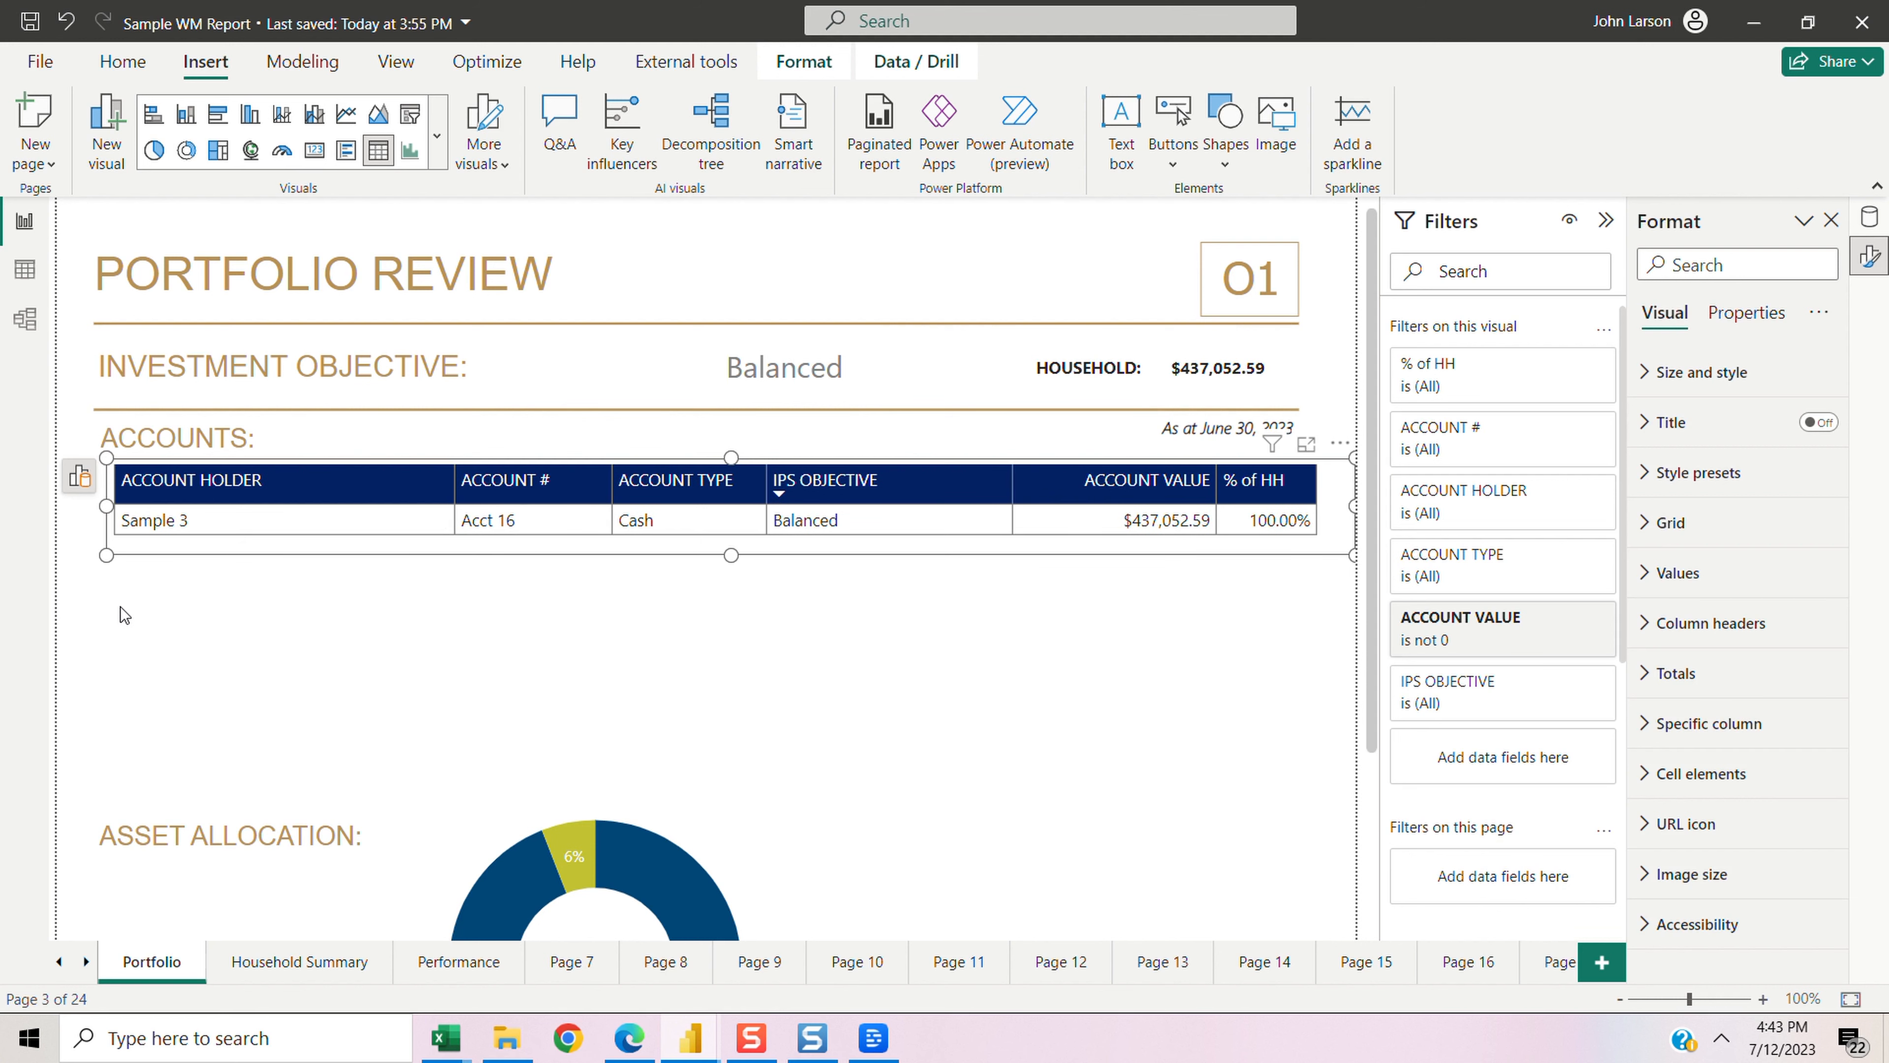
{"action": "left_click", "coordinate": [119, 607]}
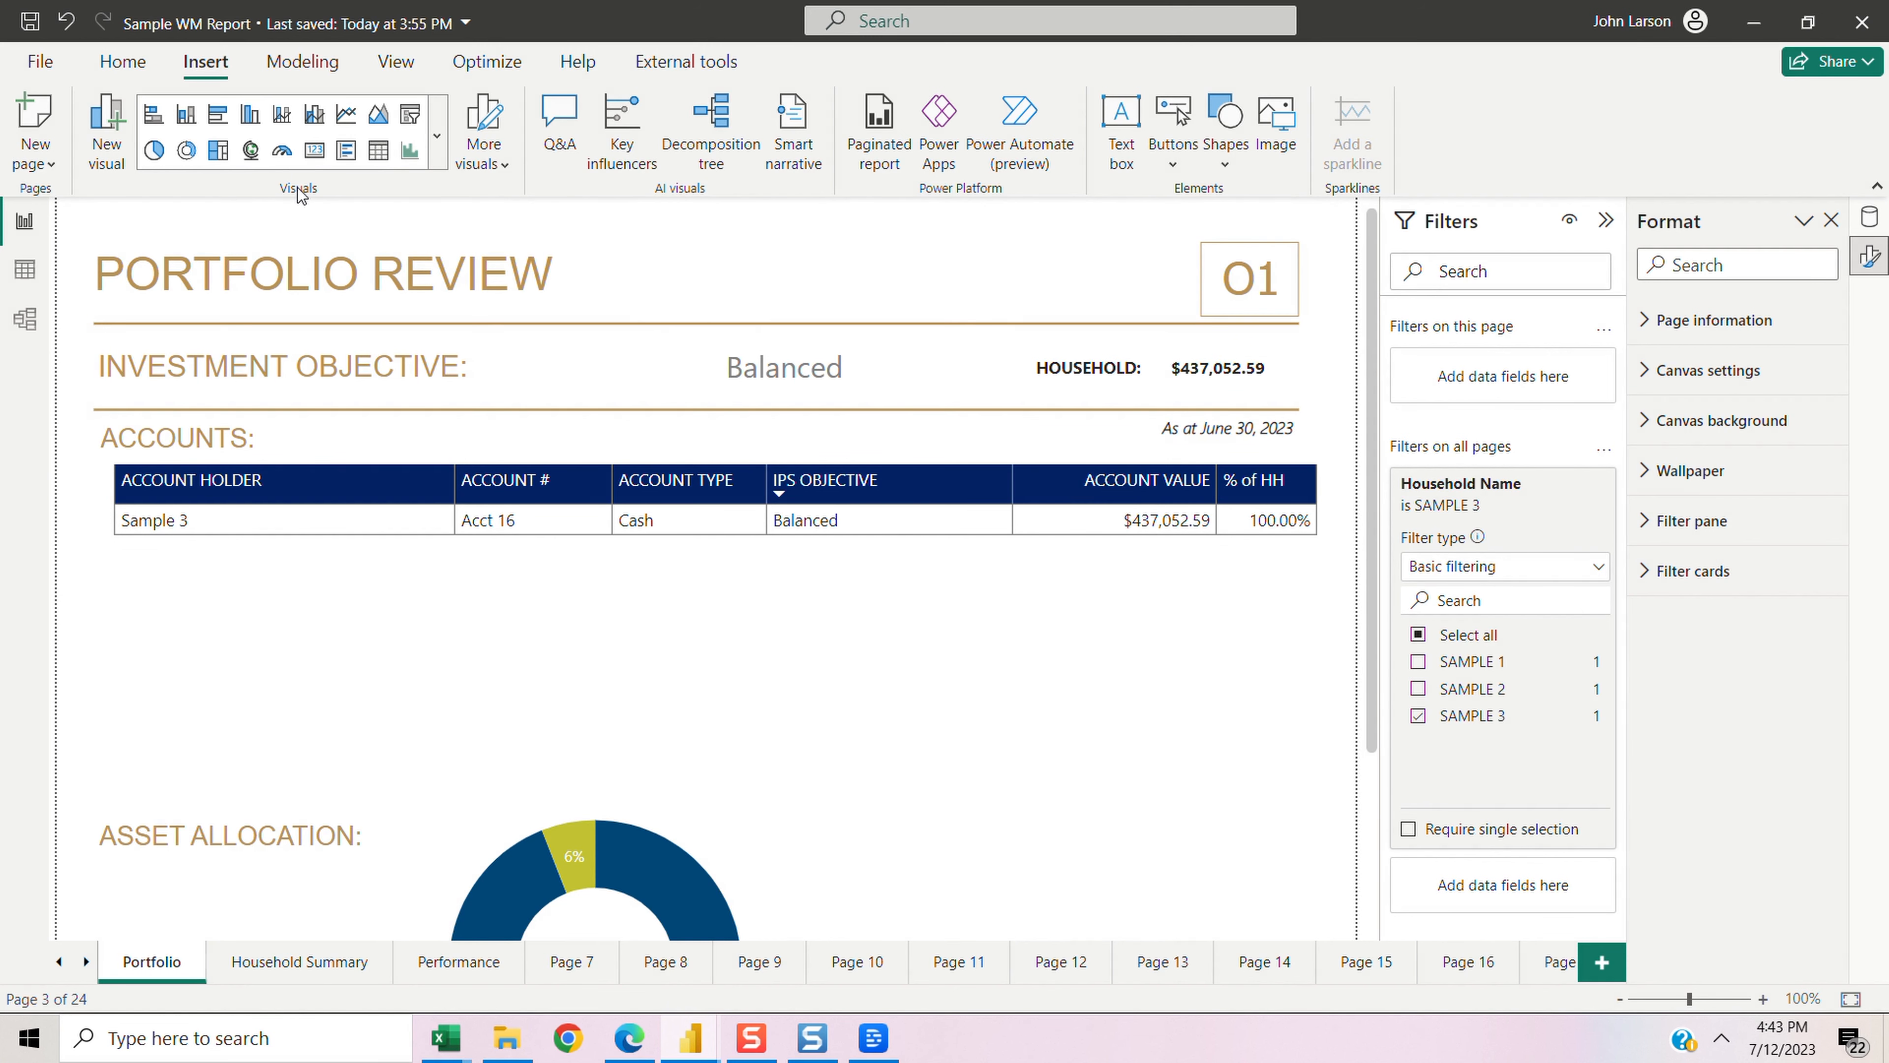
Step: Insert a table visual below the ACCOUNTS table and stretch it across the page's content width
{"action": "left_click", "coordinate": [379, 151]}
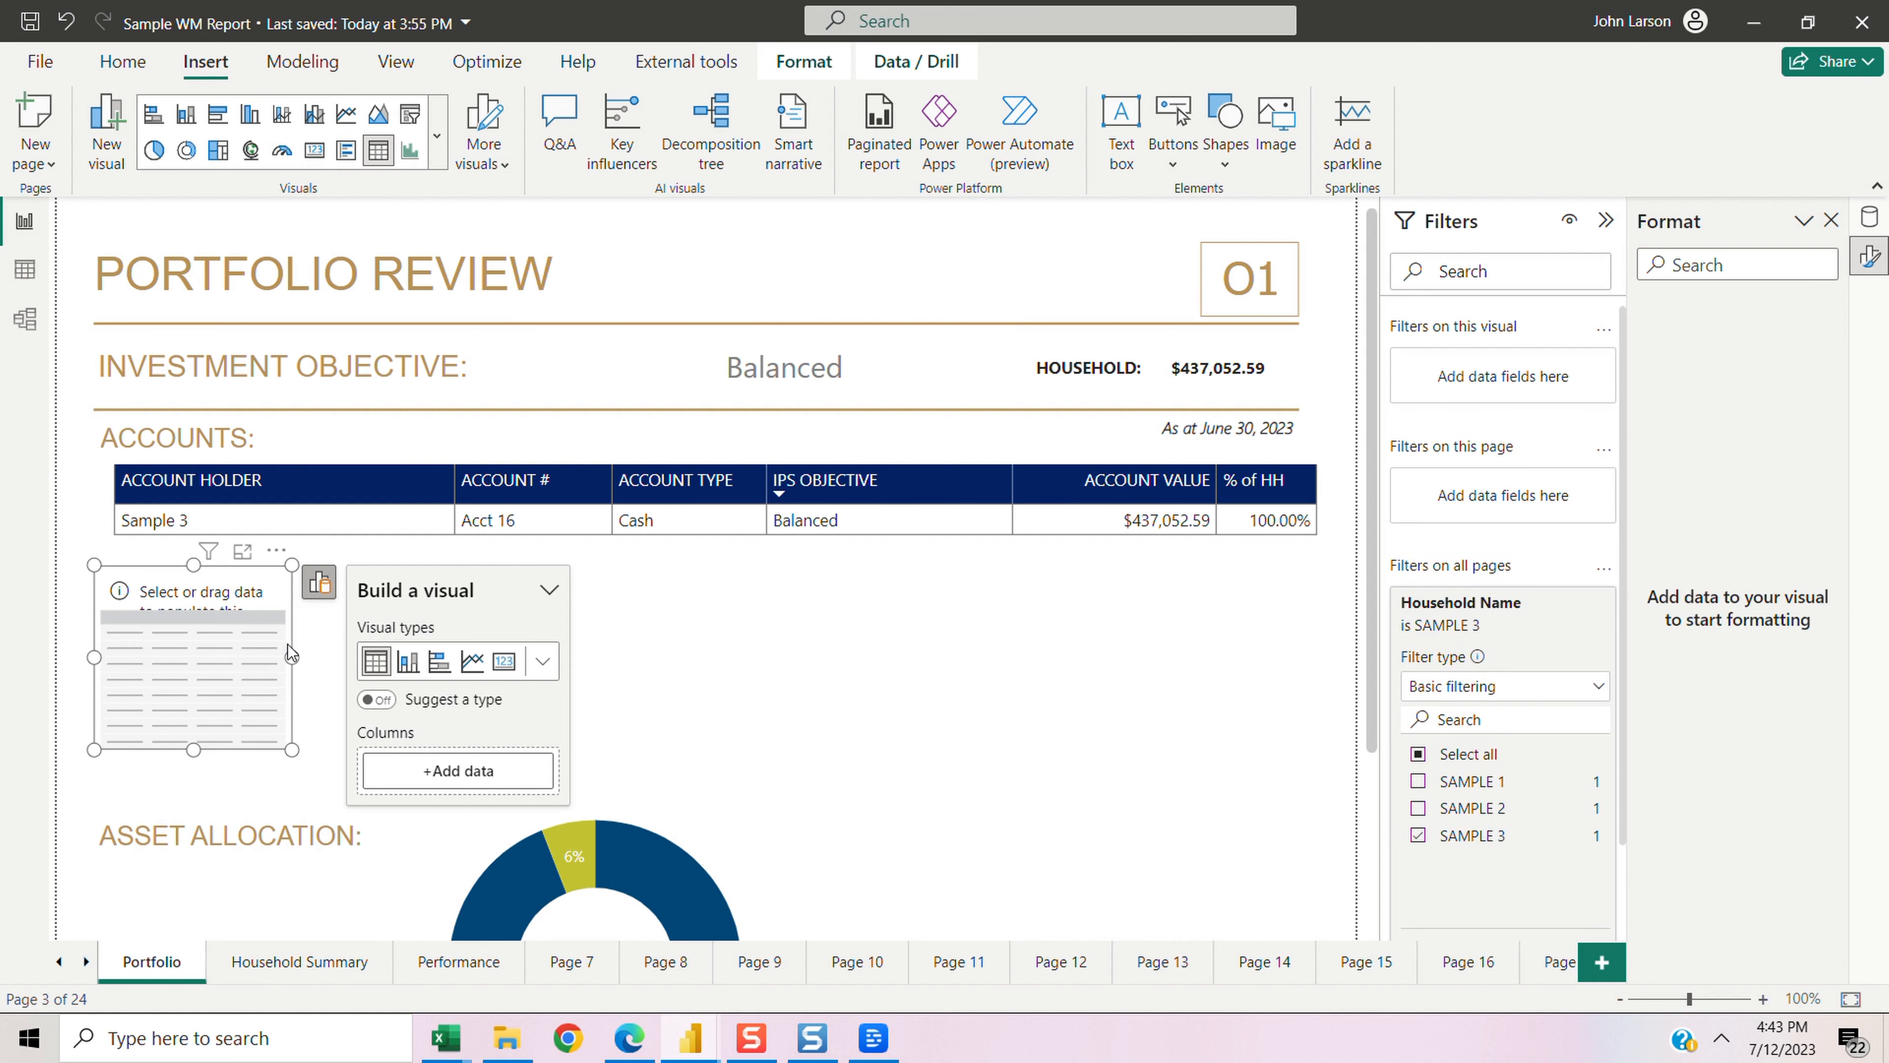
{"action": "left_click_drag", "start_coordinate": [291, 655], "coordinate": [1321, 682]}
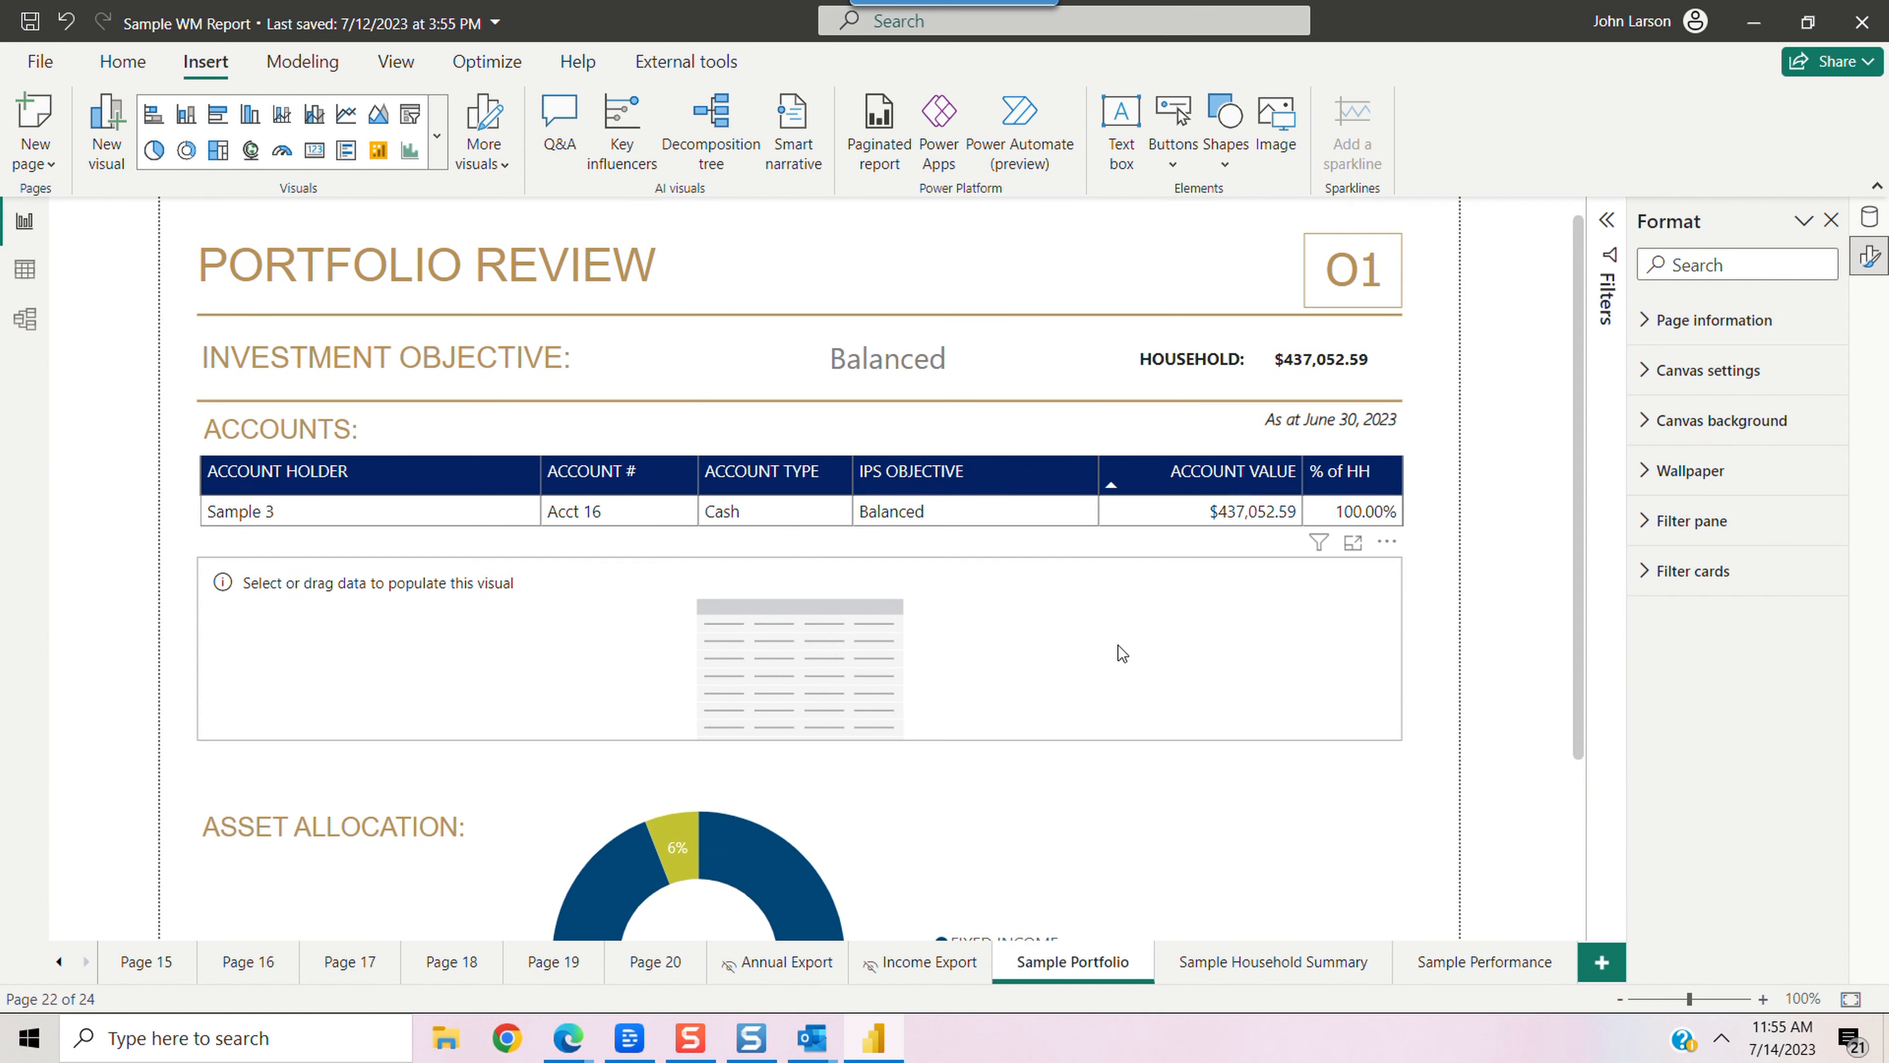
Step: Add the hhaccounts fields Client Name, Account ID, Account Type, Account profile and Account total value as columns of the new table
{"action": "left_click", "coordinate": [1122, 653]}
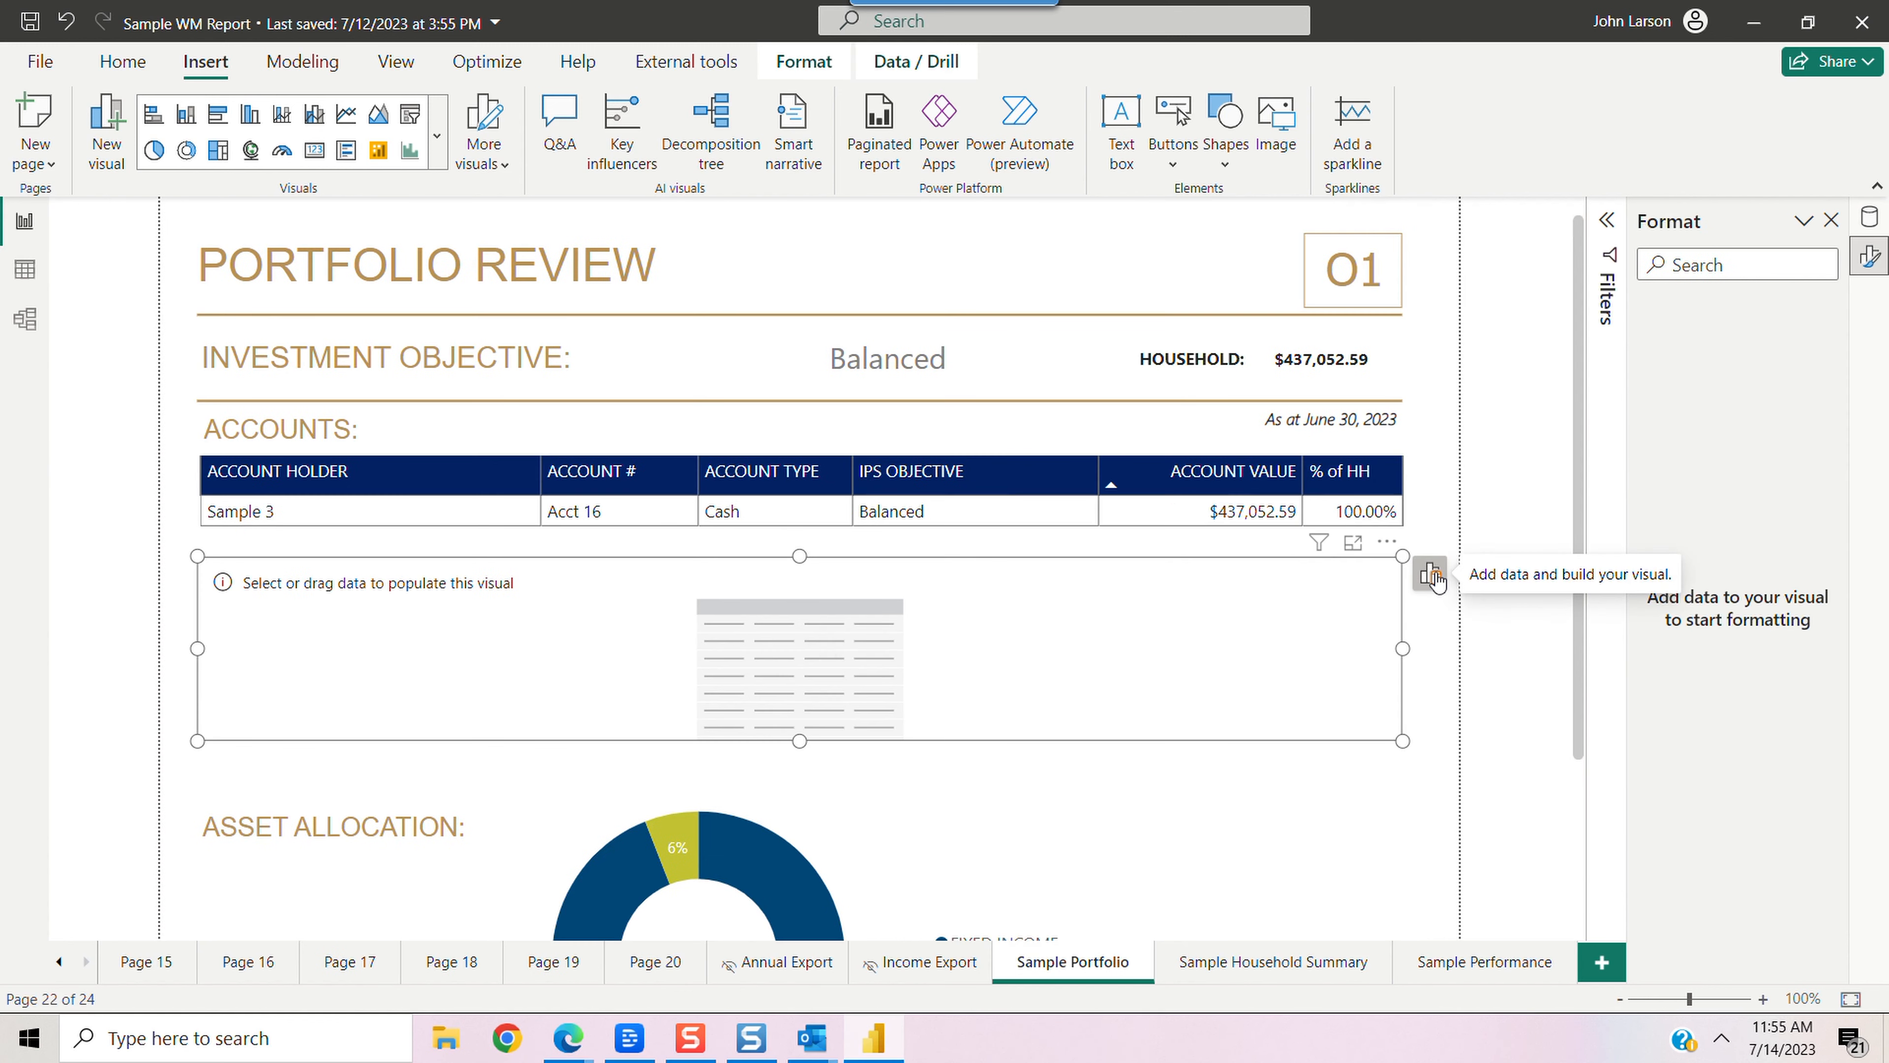
{"action": "left_click", "coordinate": [1432, 575]}
{"action": "left_click", "coordinate": [1295, 762]}
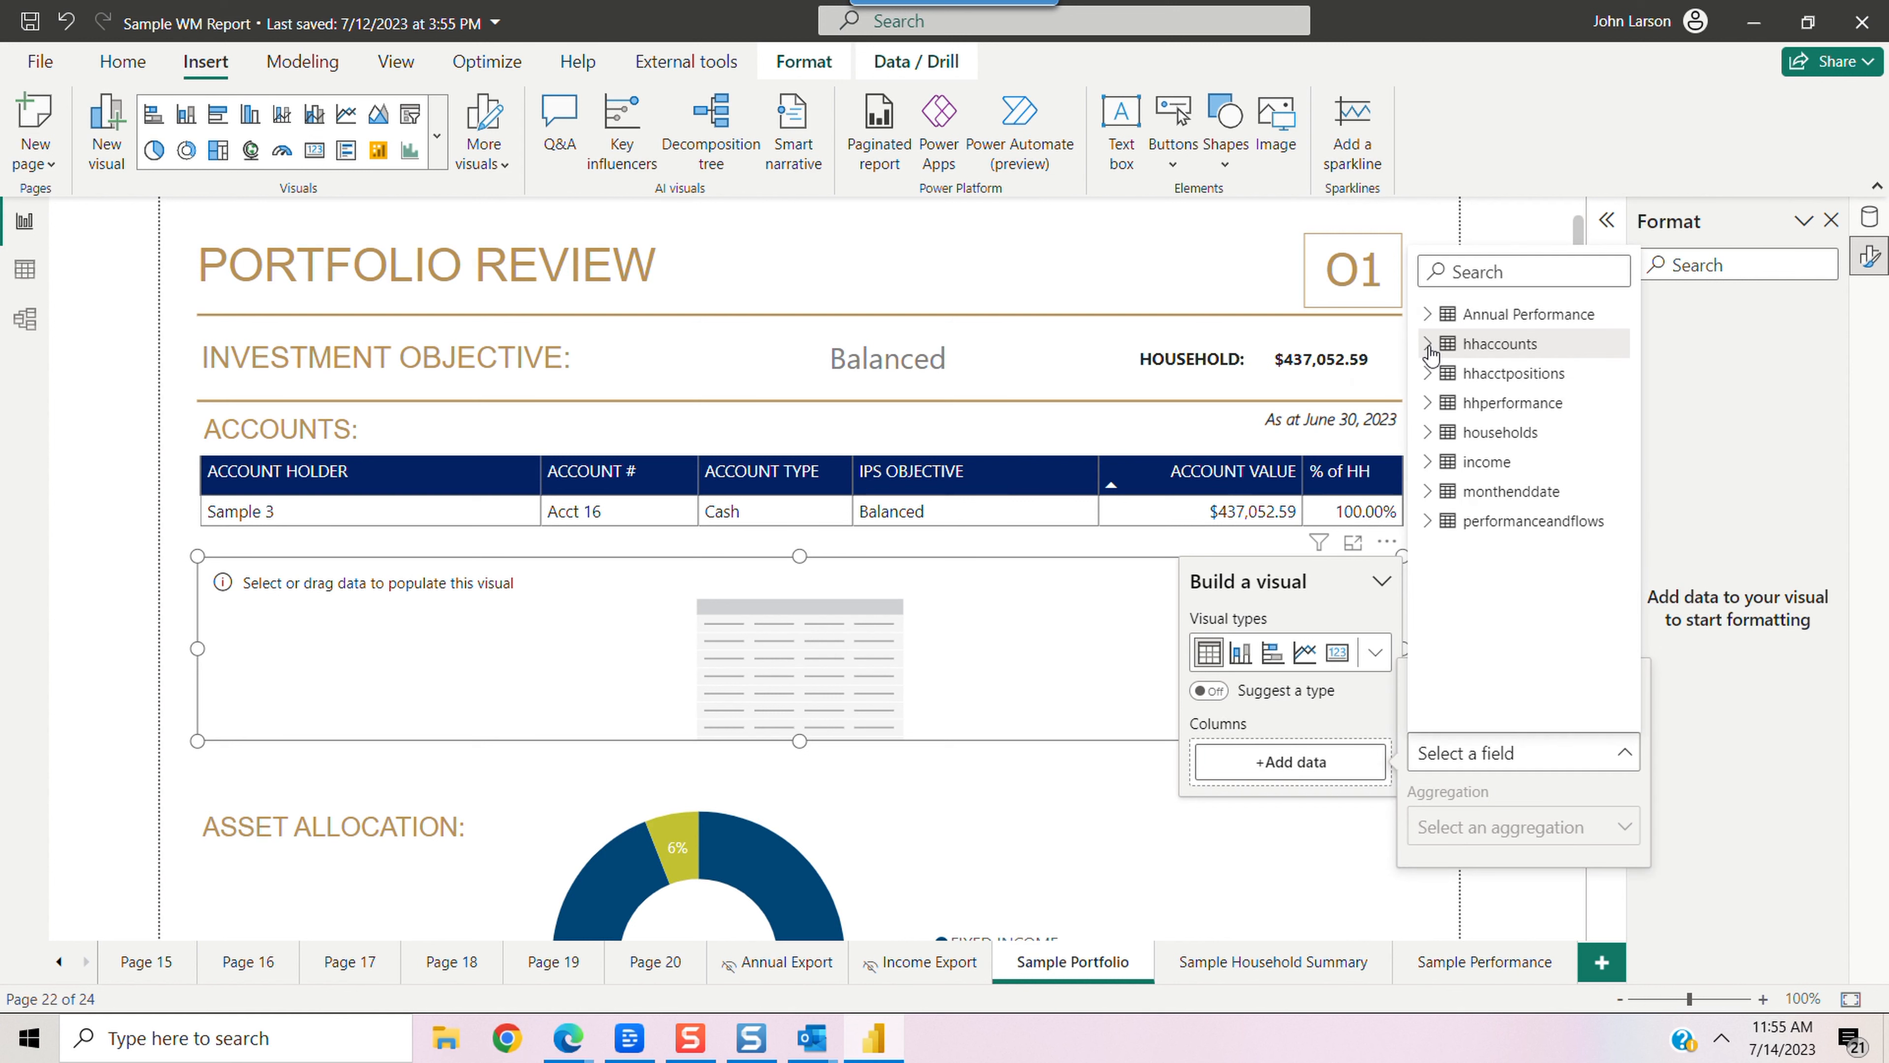
{"action": "left_click", "coordinate": [1429, 346]}
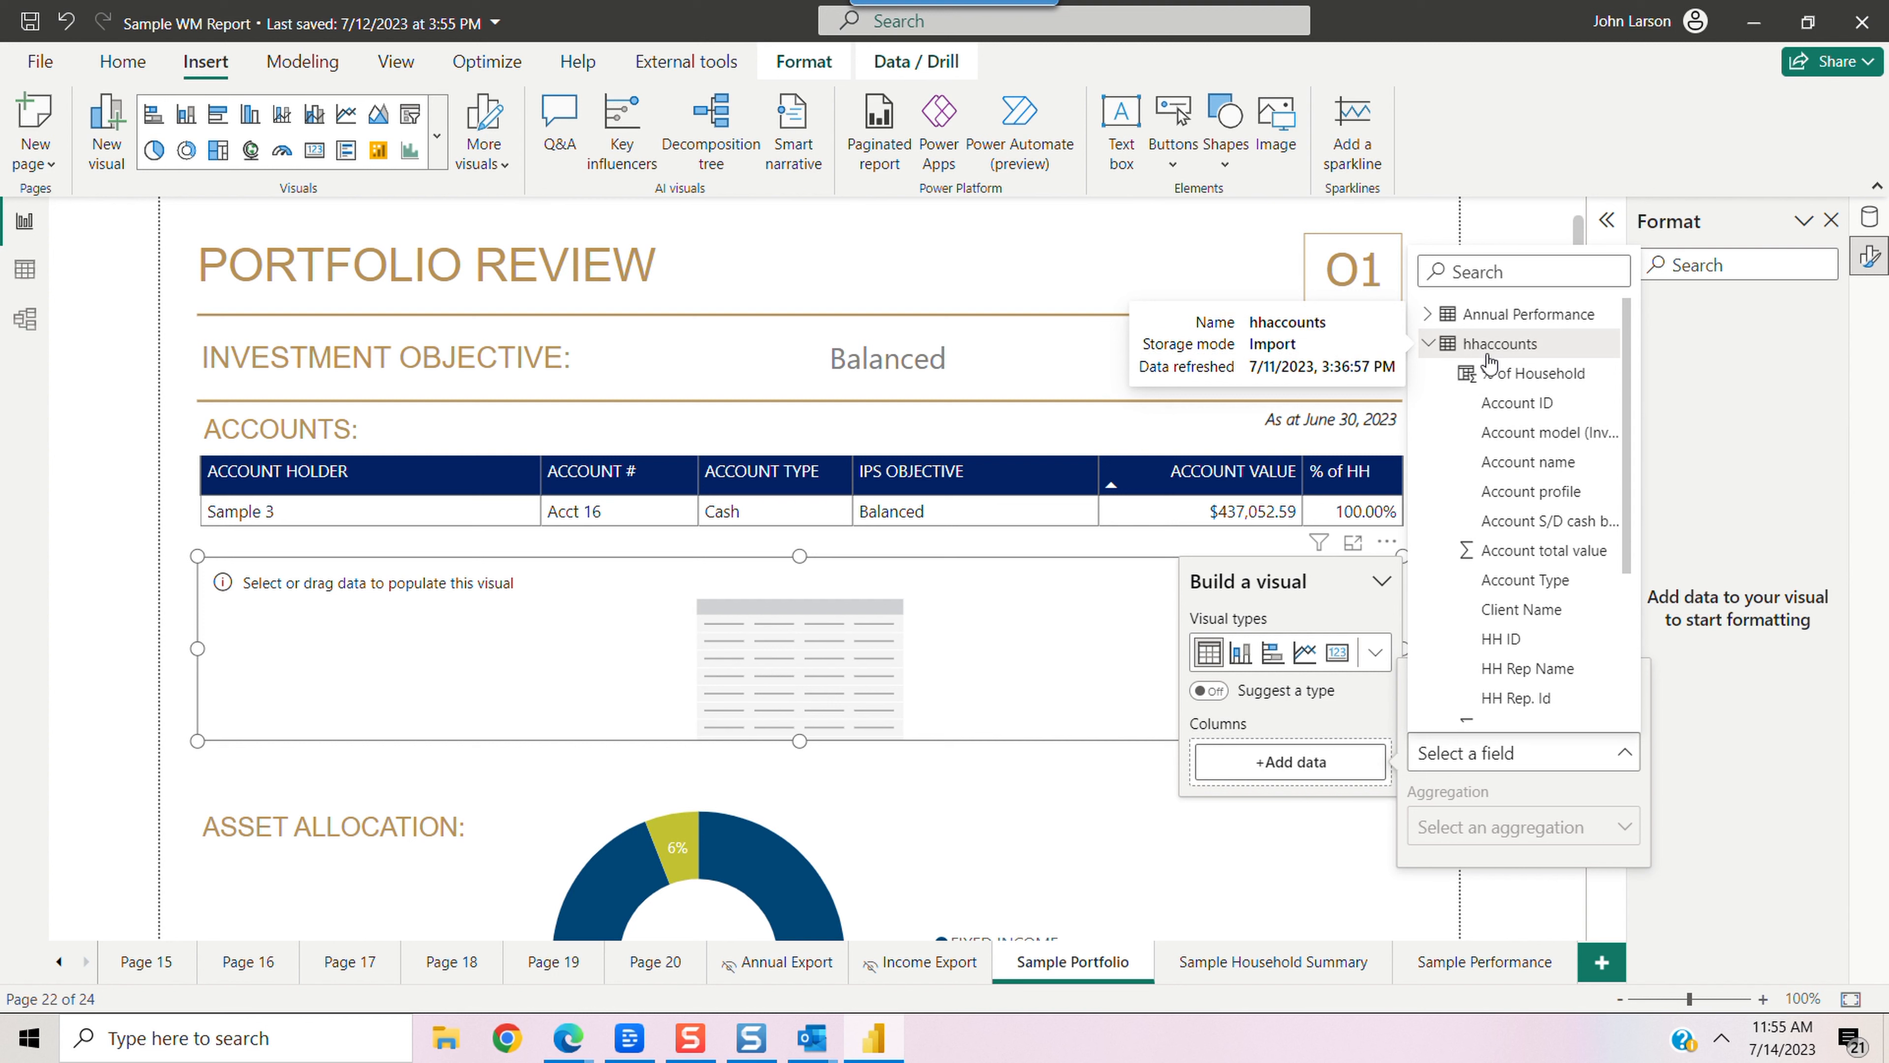
{"action": "left_click", "coordinate": [1517, 610]}
{"action": "left_click", "coordinate": [1500, 385]}
{"action": "left_click", "coordinate": [1517, 444]}
{"action": "left_click", "coordinate": [1306, 854]}
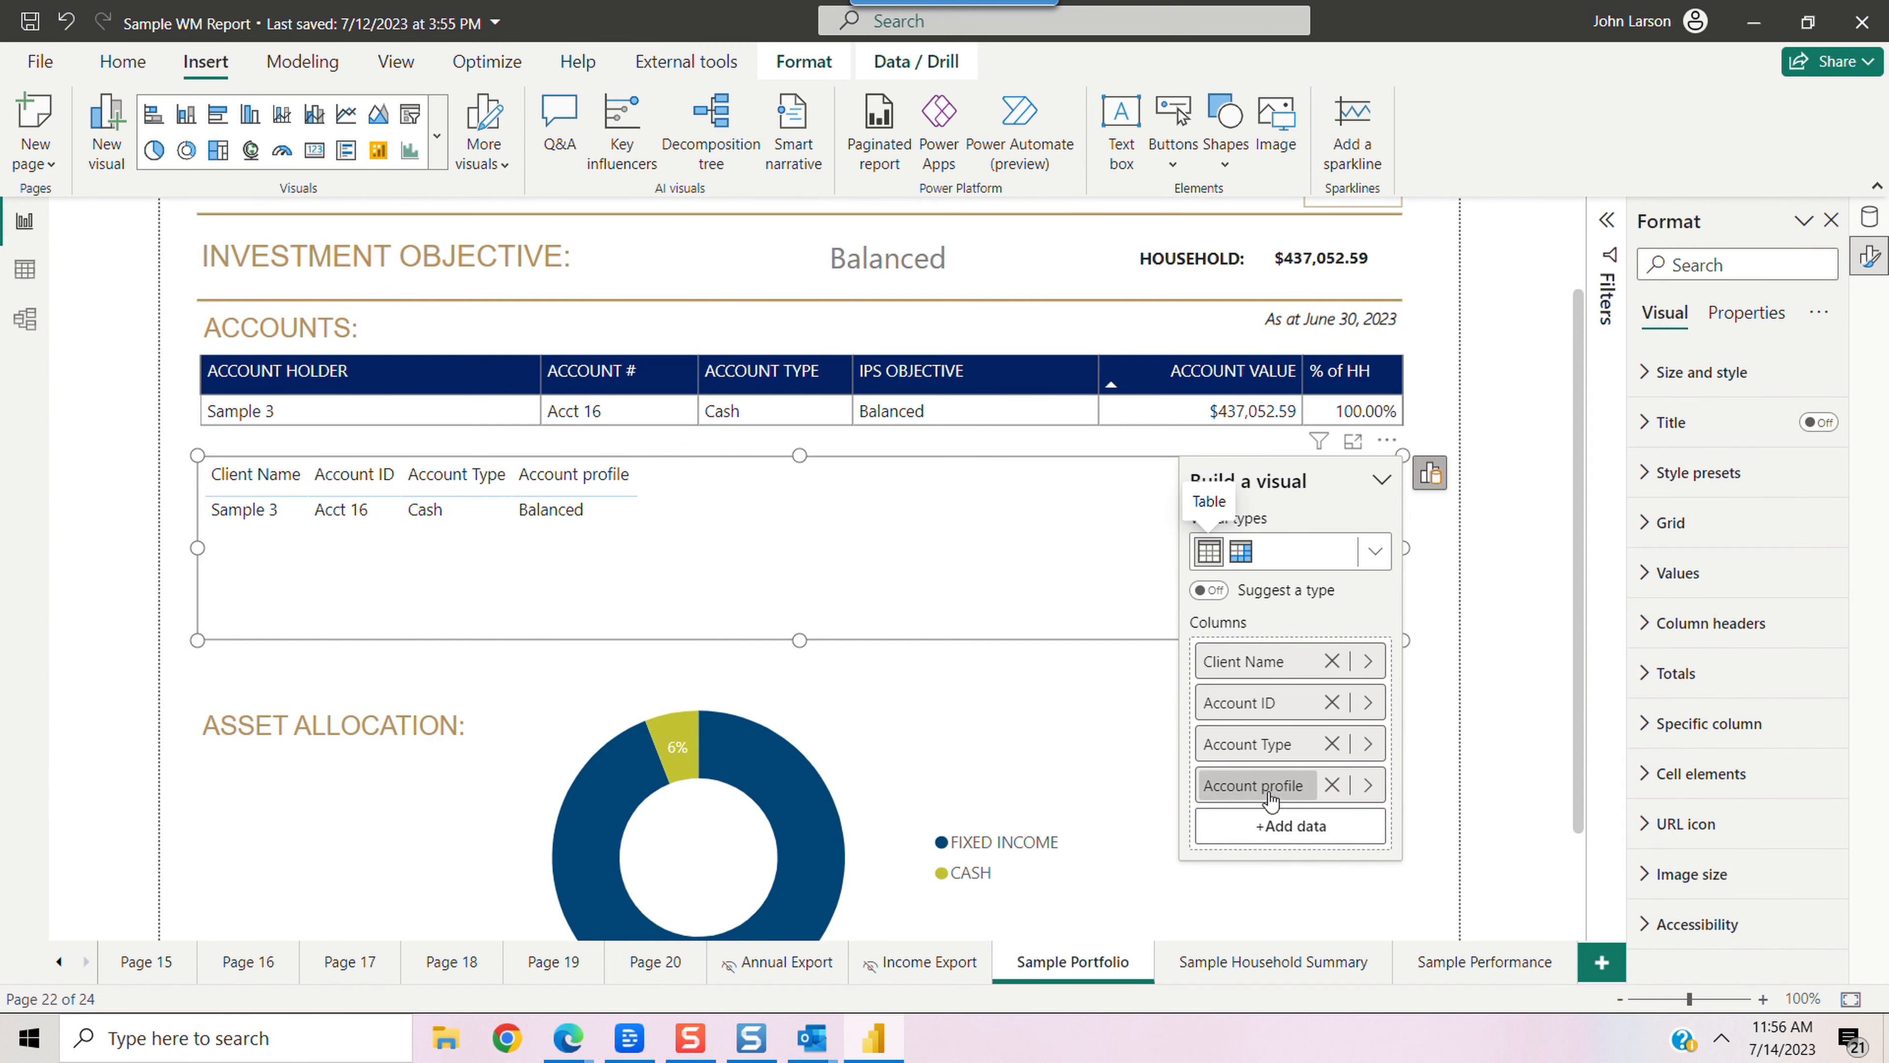
{"action": "left_click", "coordinate": [1249, 827]}
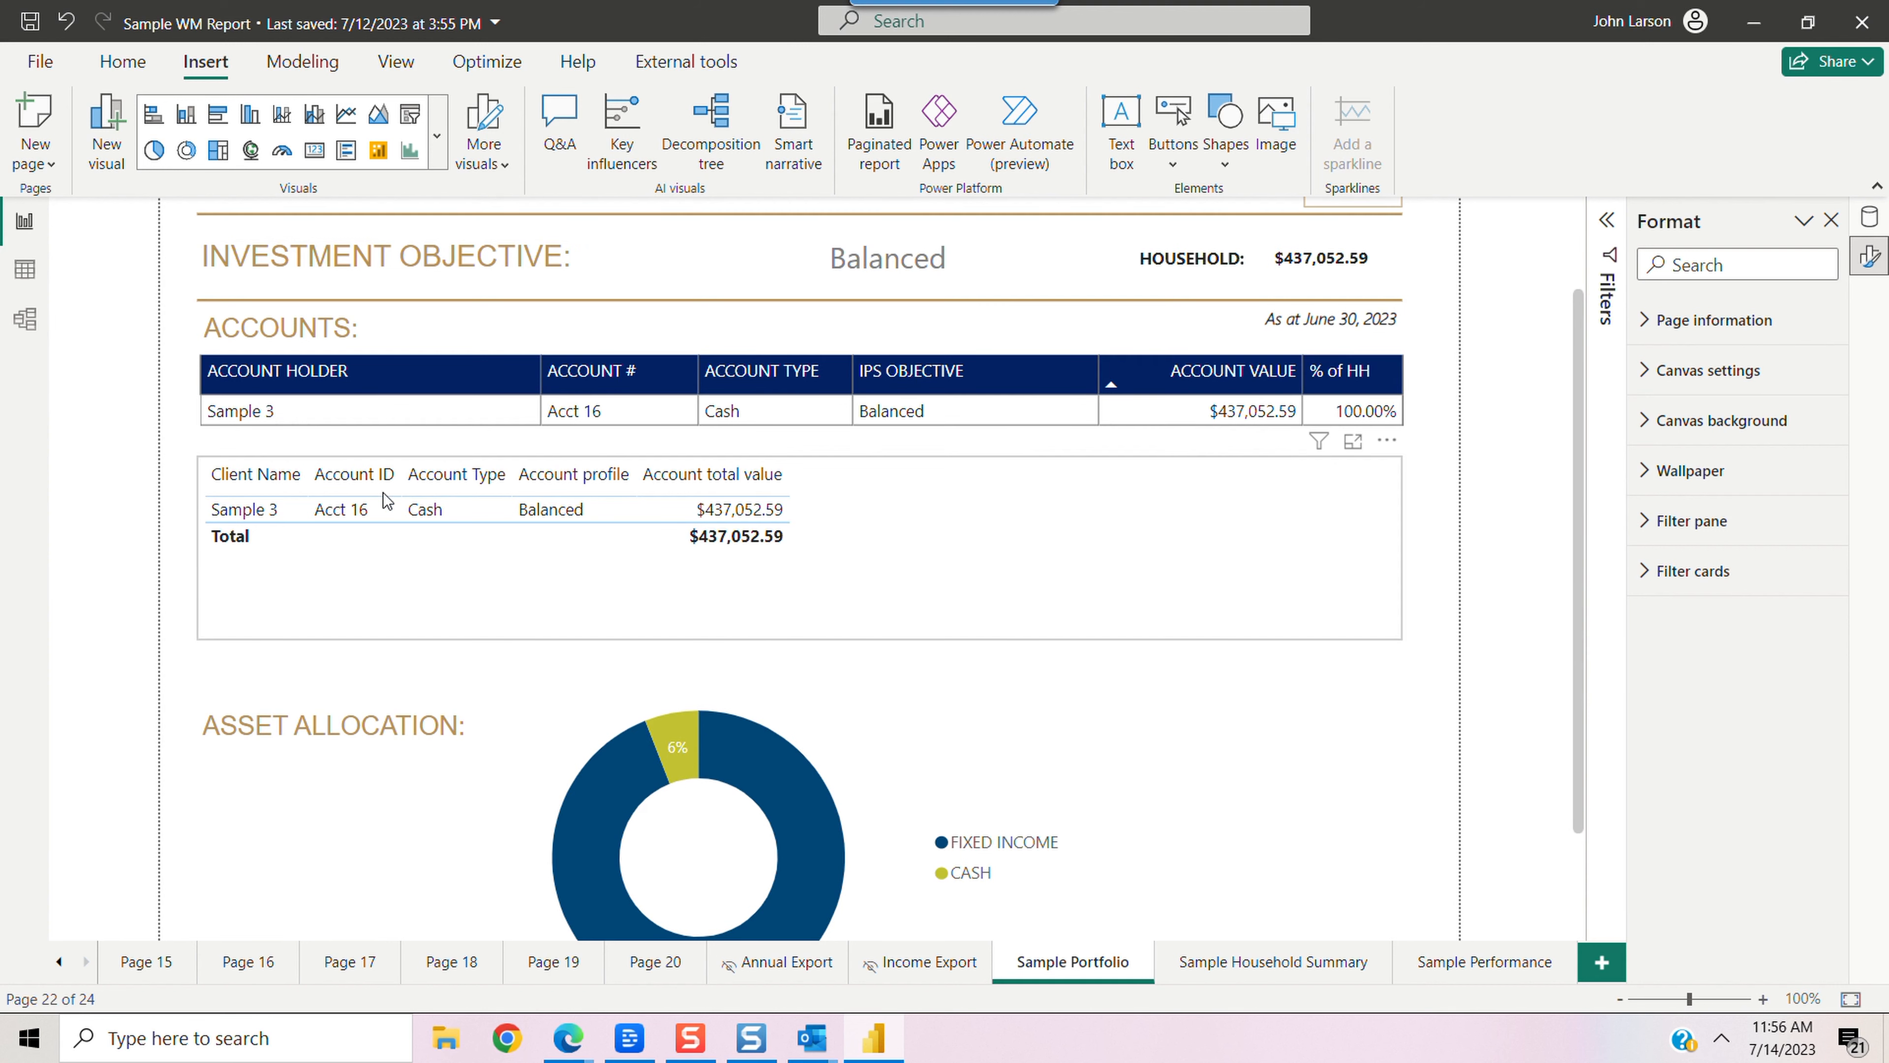
Step: Widen the columns of the new table to roughly match the column layout of the ACCOUNTS table above it
{"action": "left_click", "coordinate": [259, 495]}
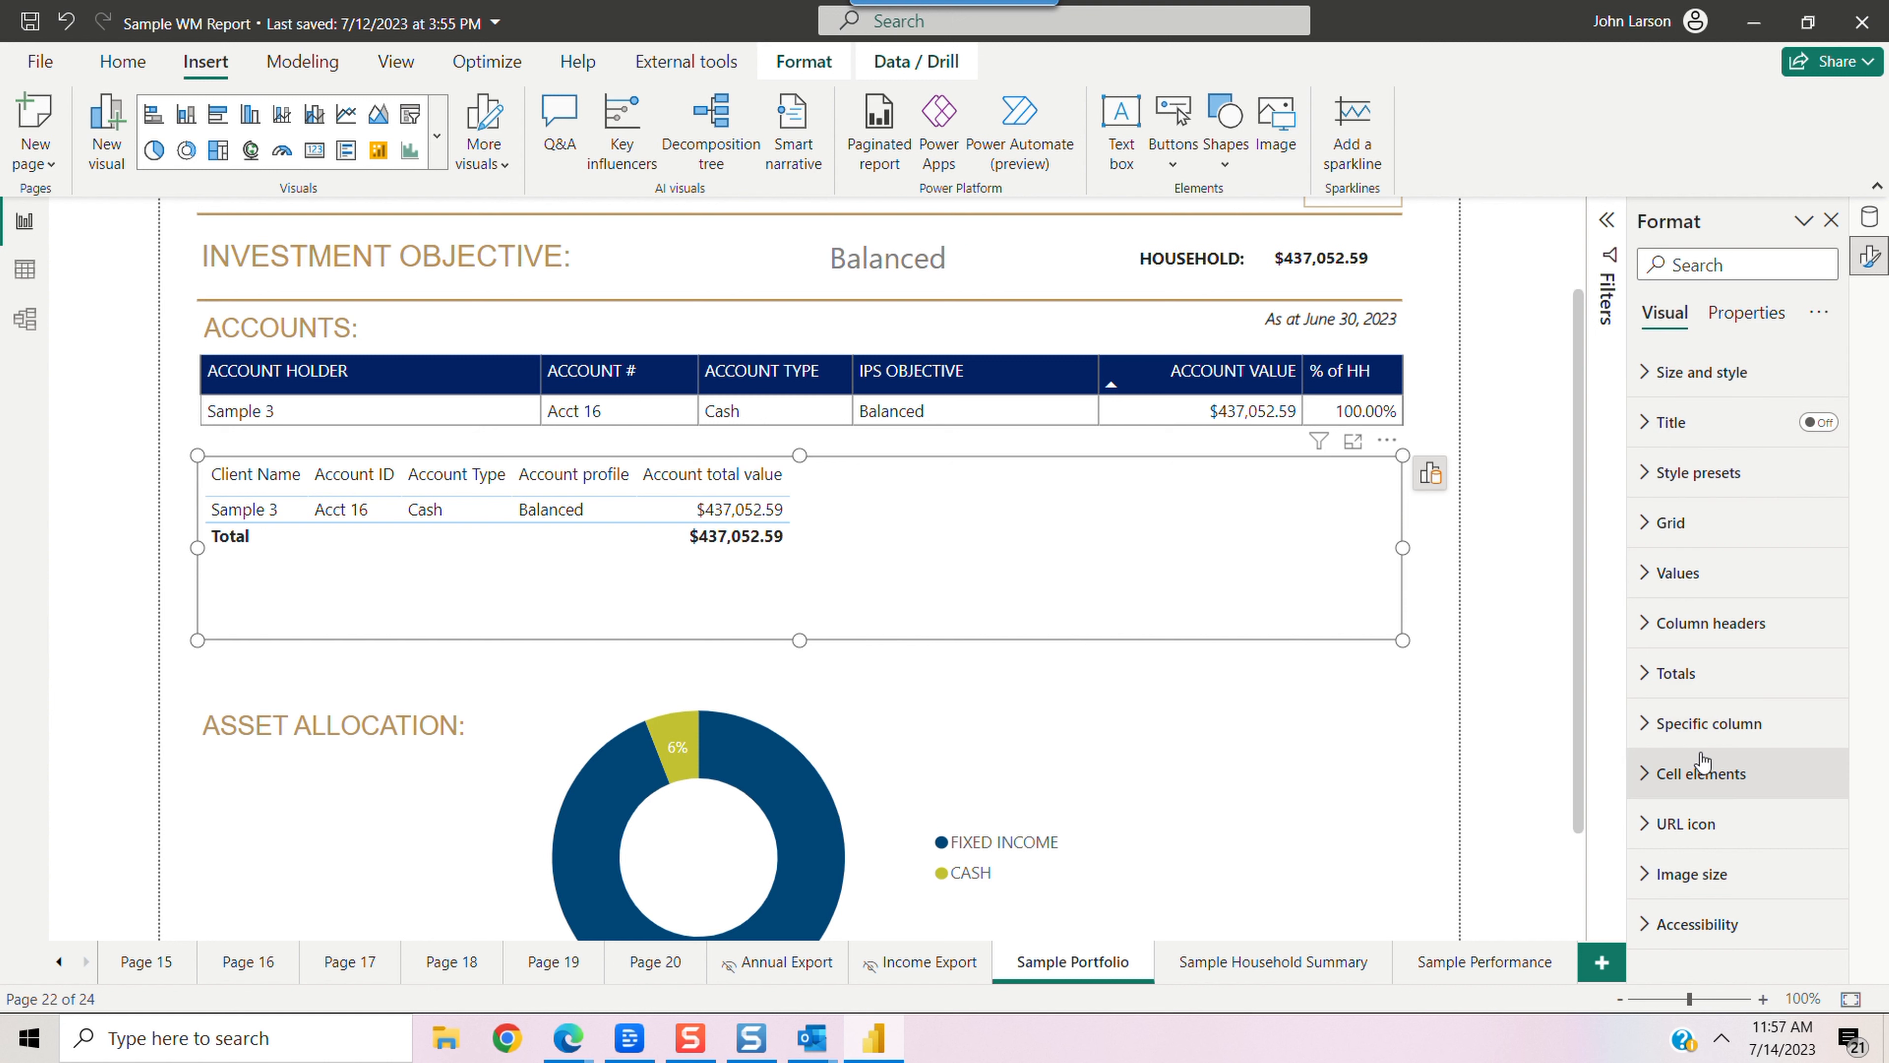
{"action": "right_click", "coordinate": [994, 588]}
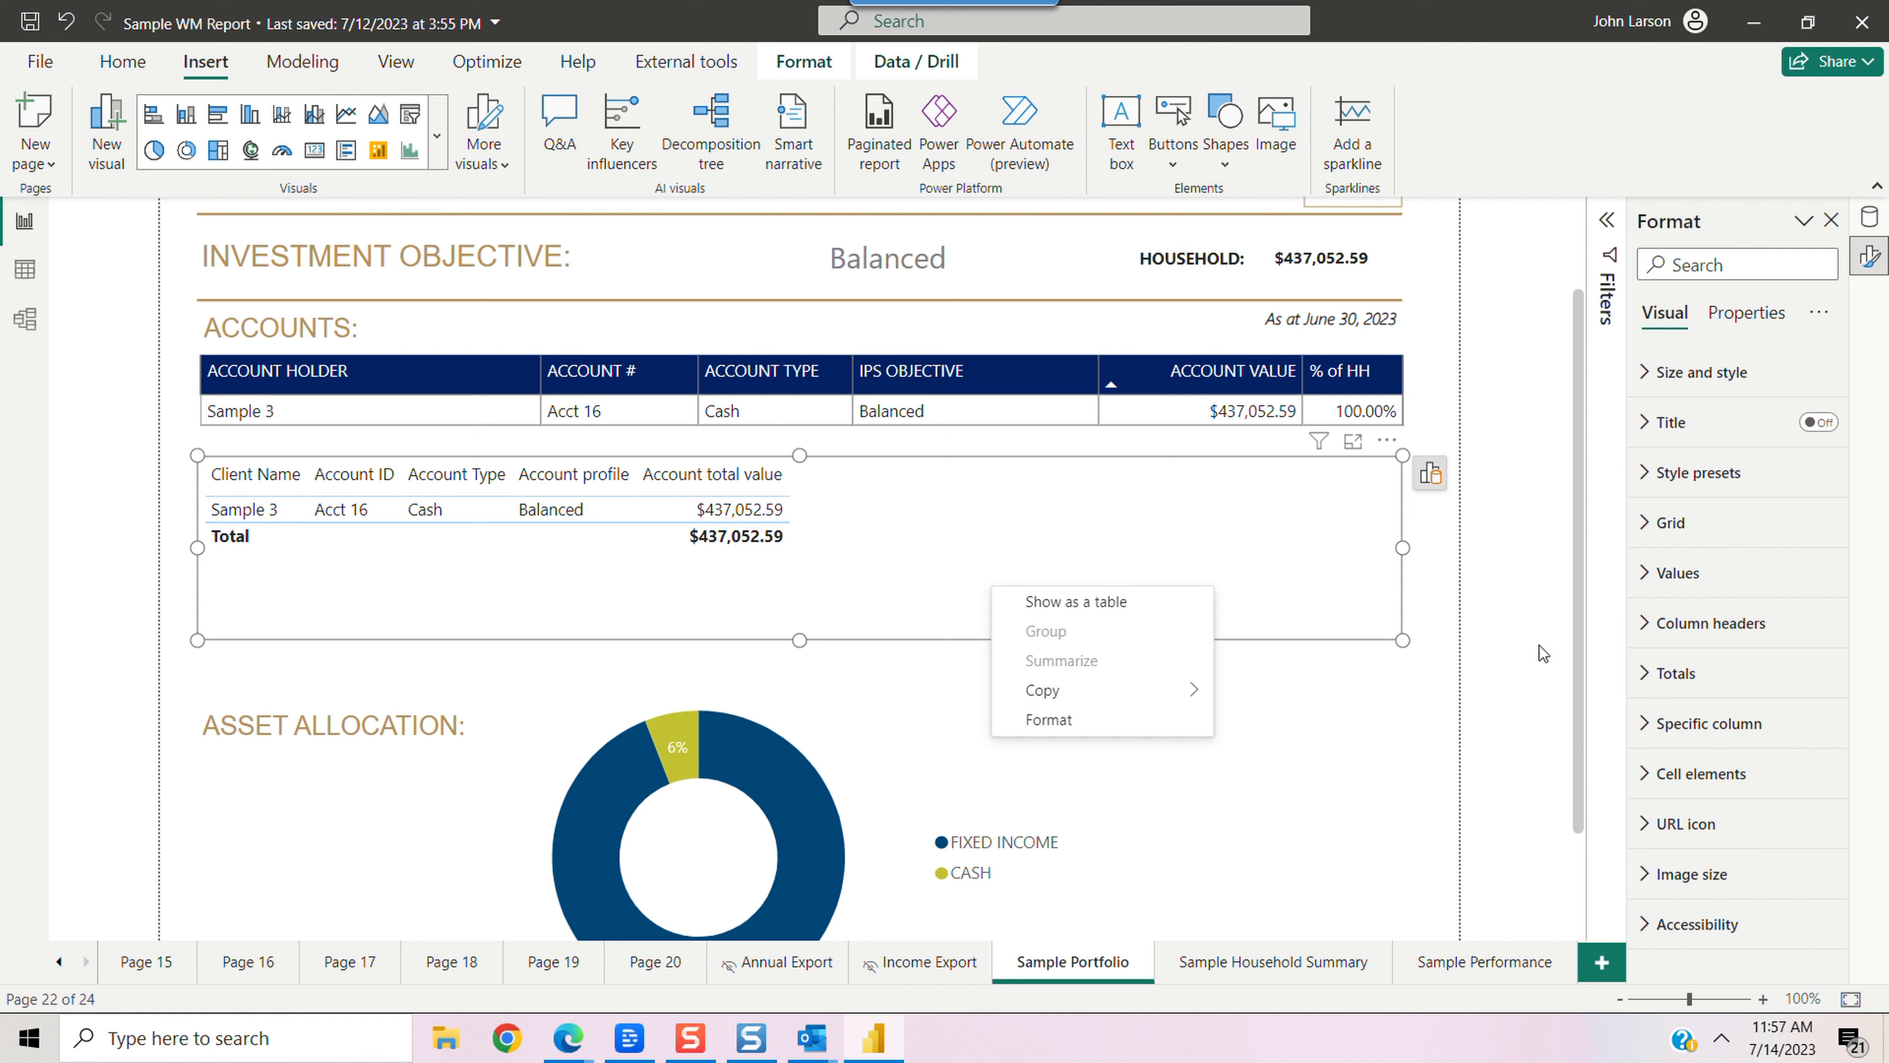
{"action": "left_click", "coordinate": [1647, 627]}
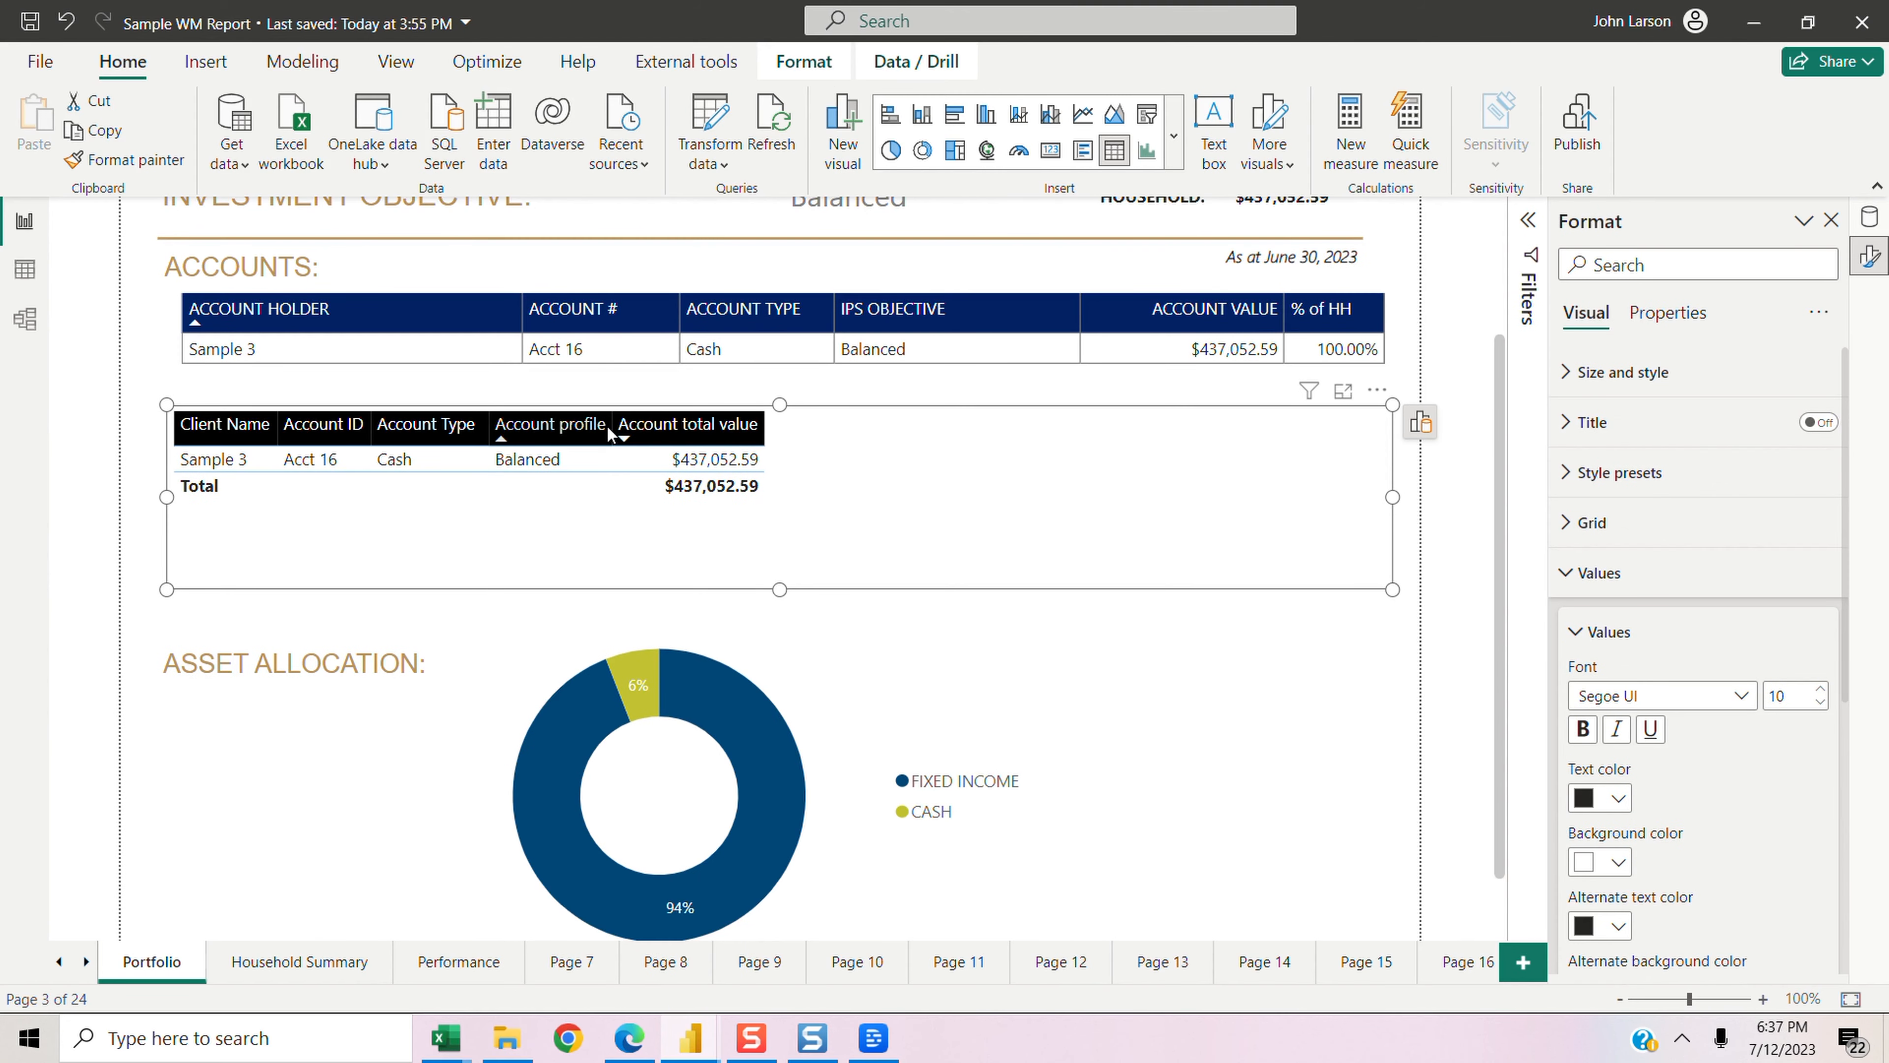
{"action": "left_click_drag", "start_coordinate": [612, 428], "coordinate": [660, 428]}
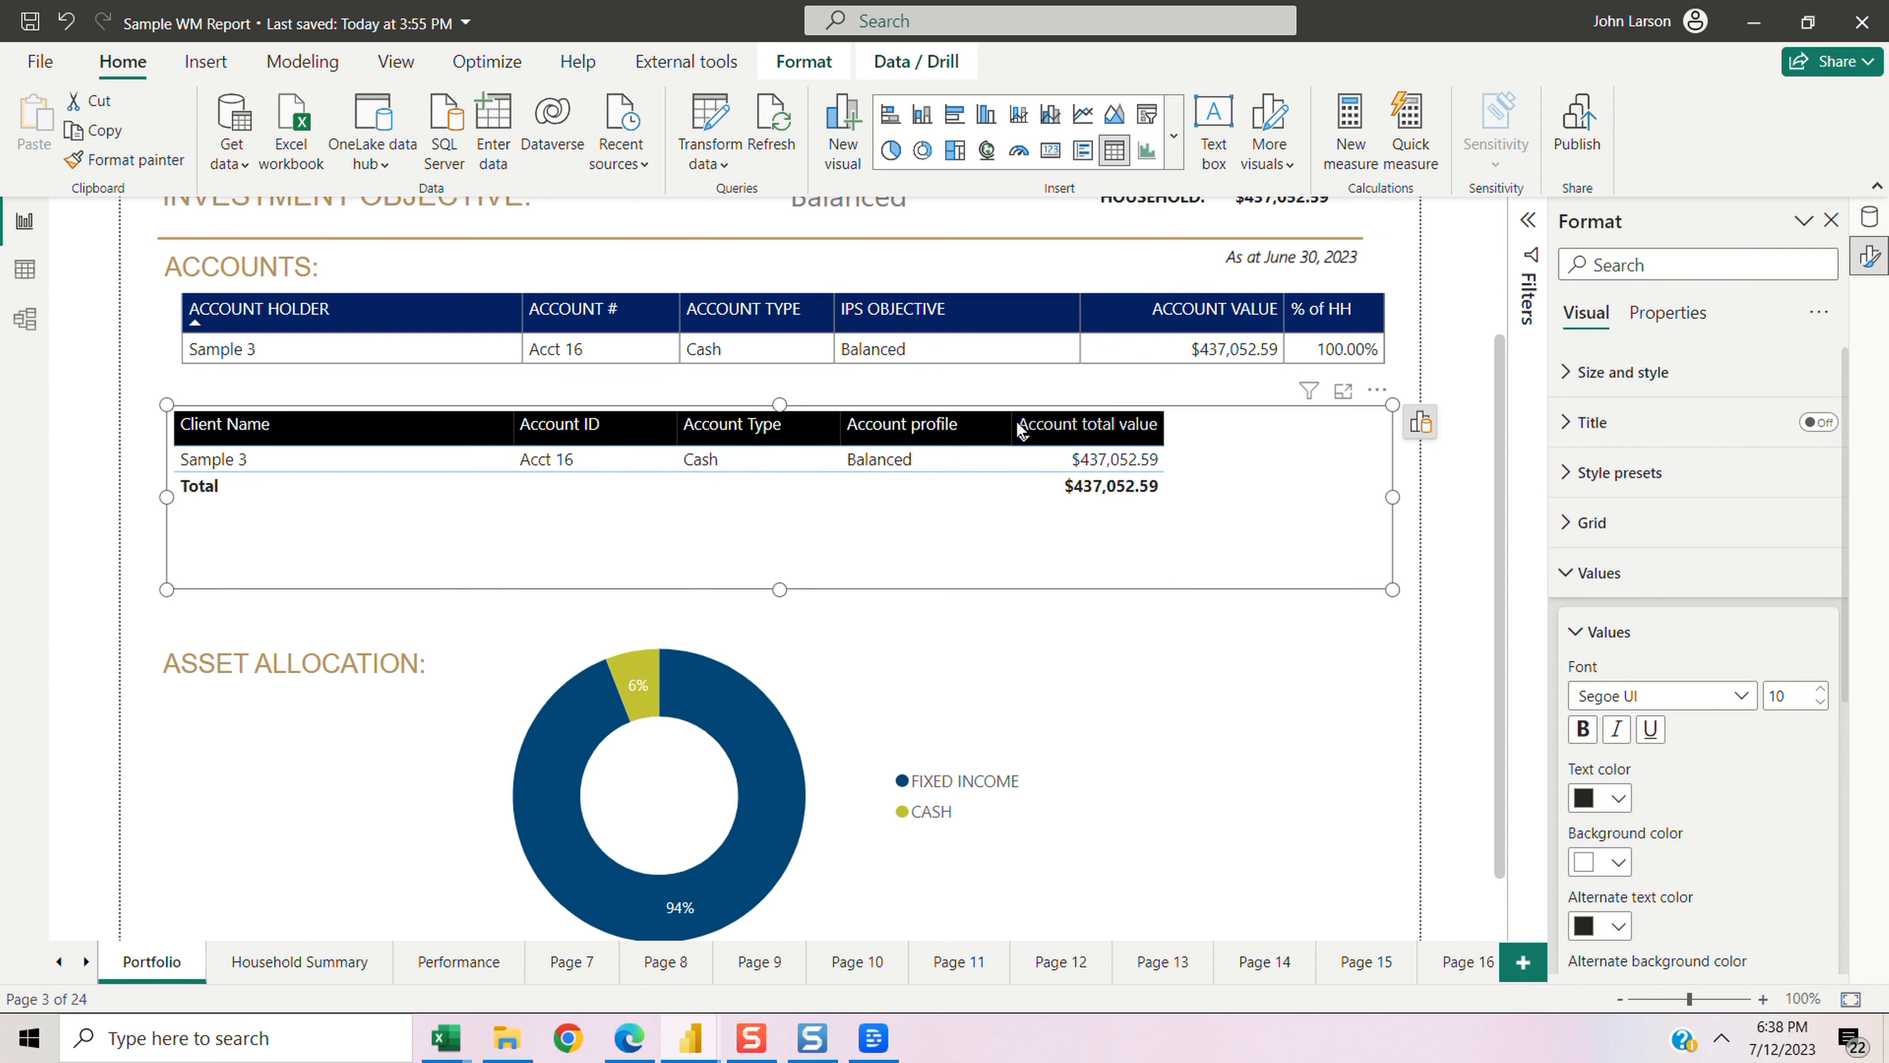
{"action": "left_click_drag", "start_coordinate": [1009, 424], "coordinate": [1079, 426]}
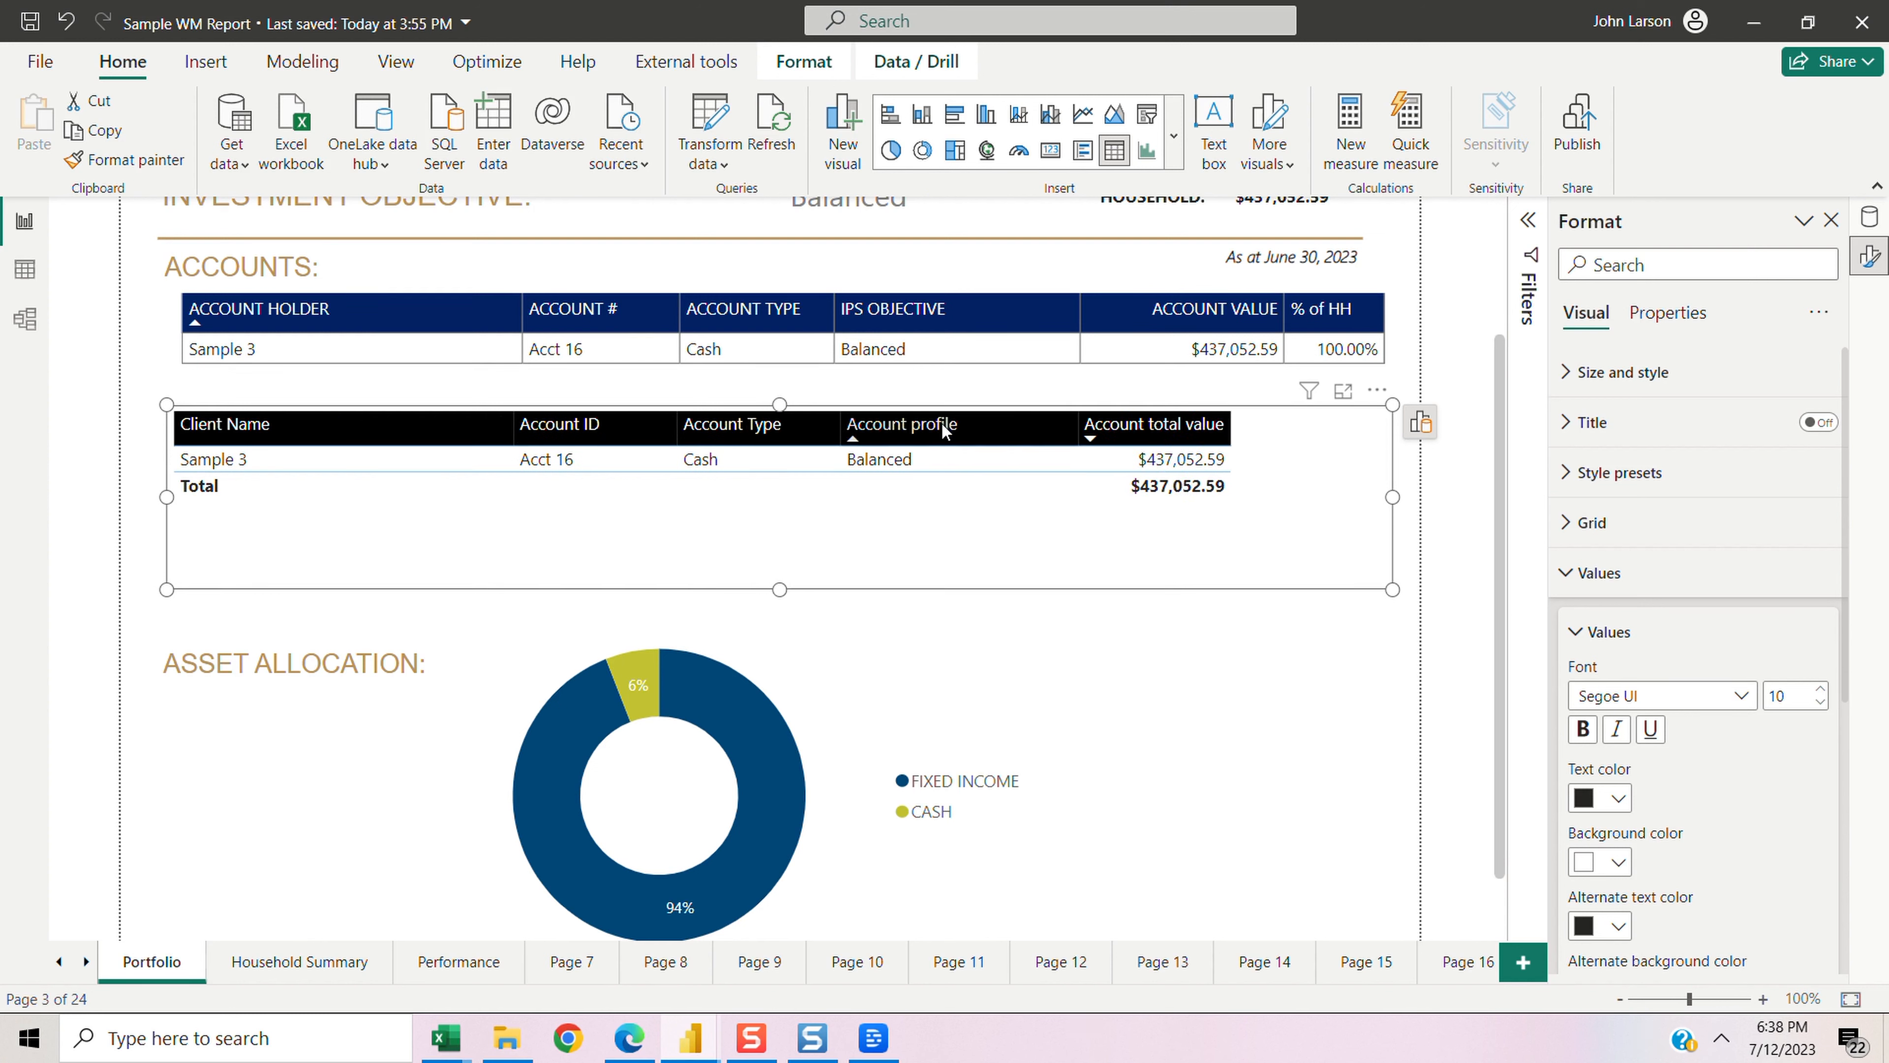
Step: Rename the Account profile column of the new table to IPS Objective for this visual only
{"action": "left_click", "coordinate": [1422, 430]}
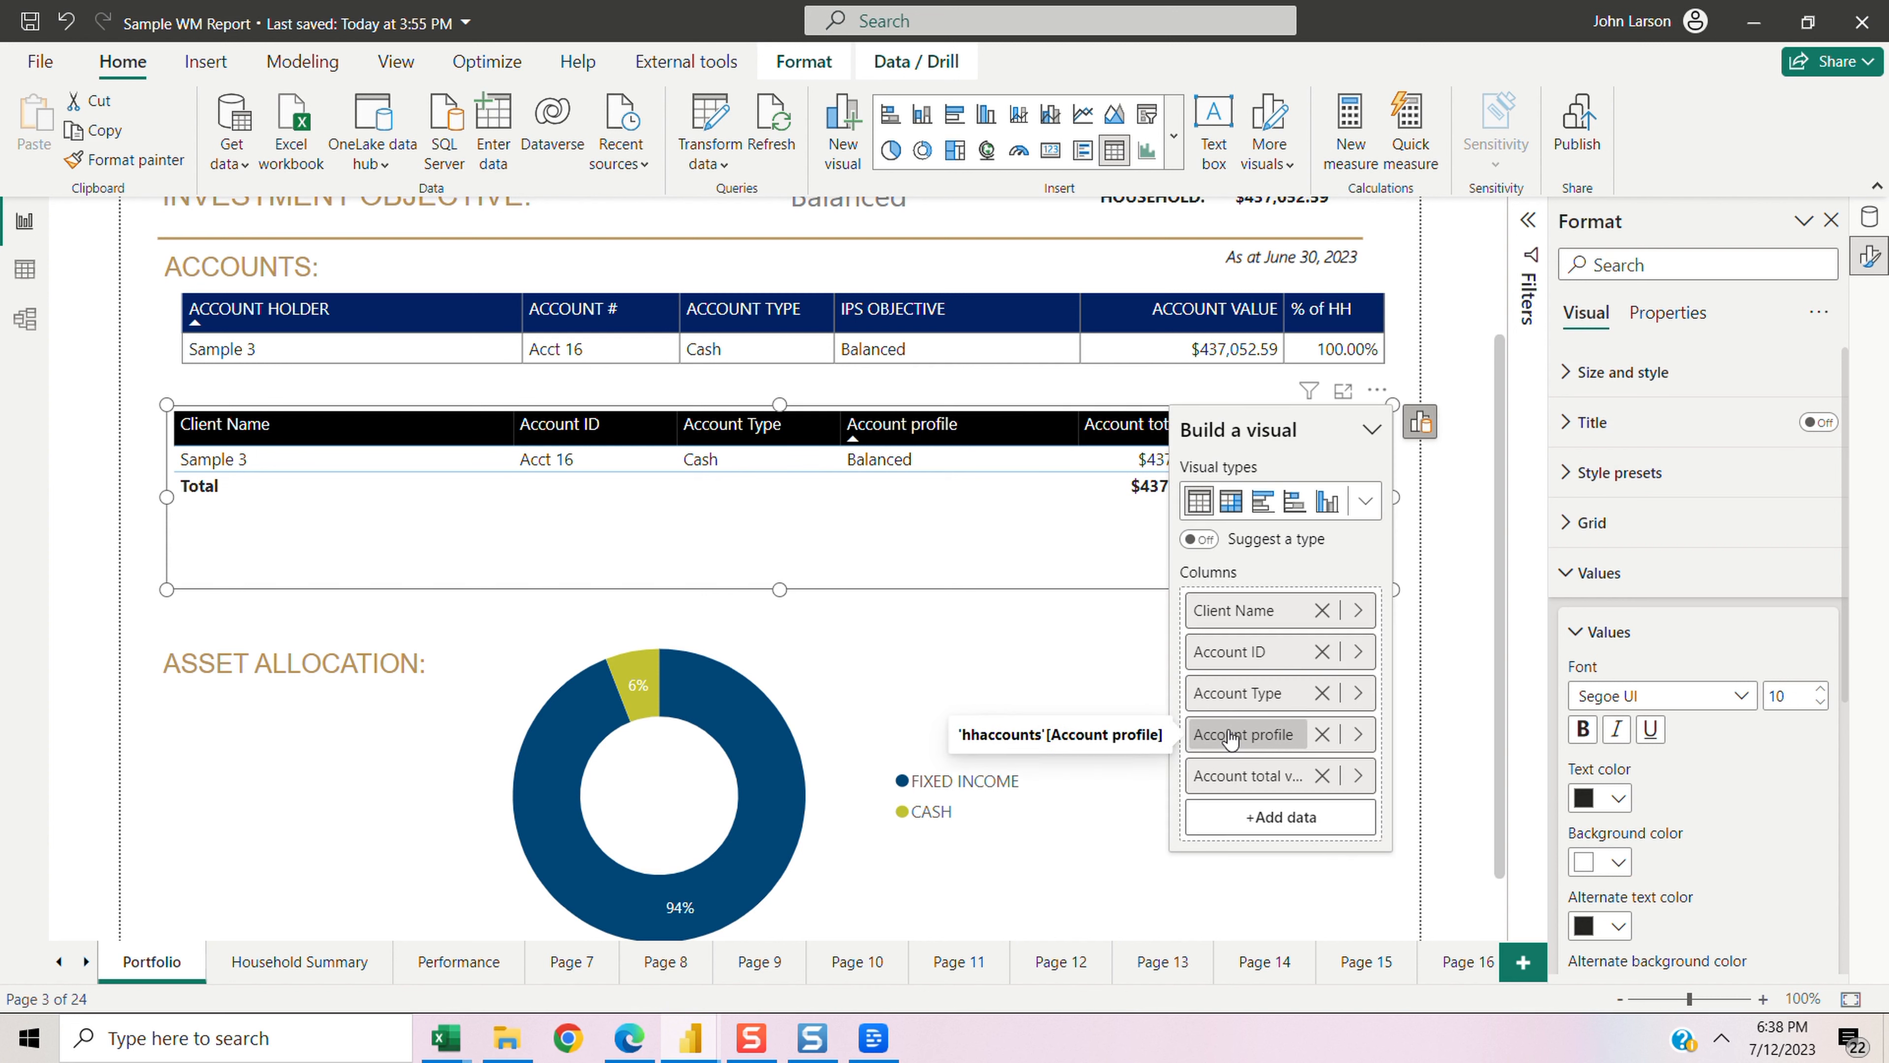
{"action": "right_click", "coordinate": [1230, 736]}
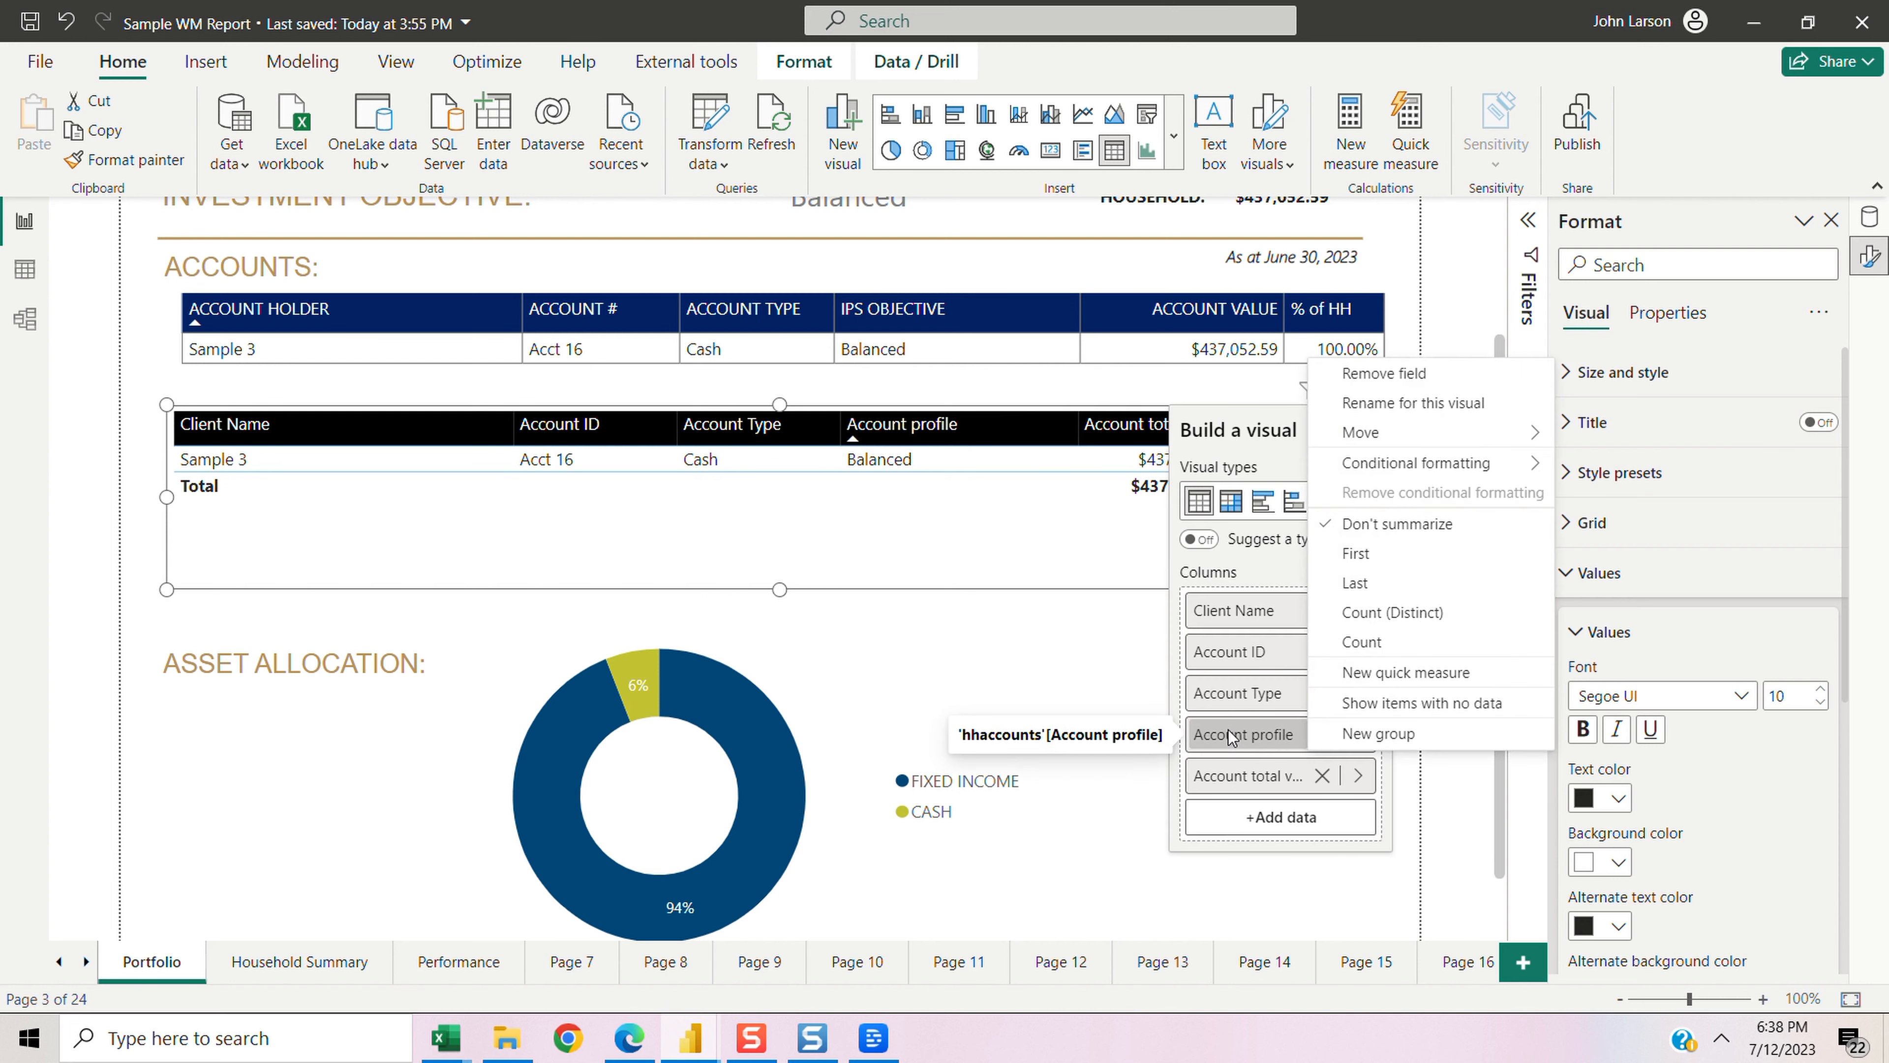
{"action": "left_click", "coordinate": [1425, 404]}
{"action": "type", "text": "IPS"}
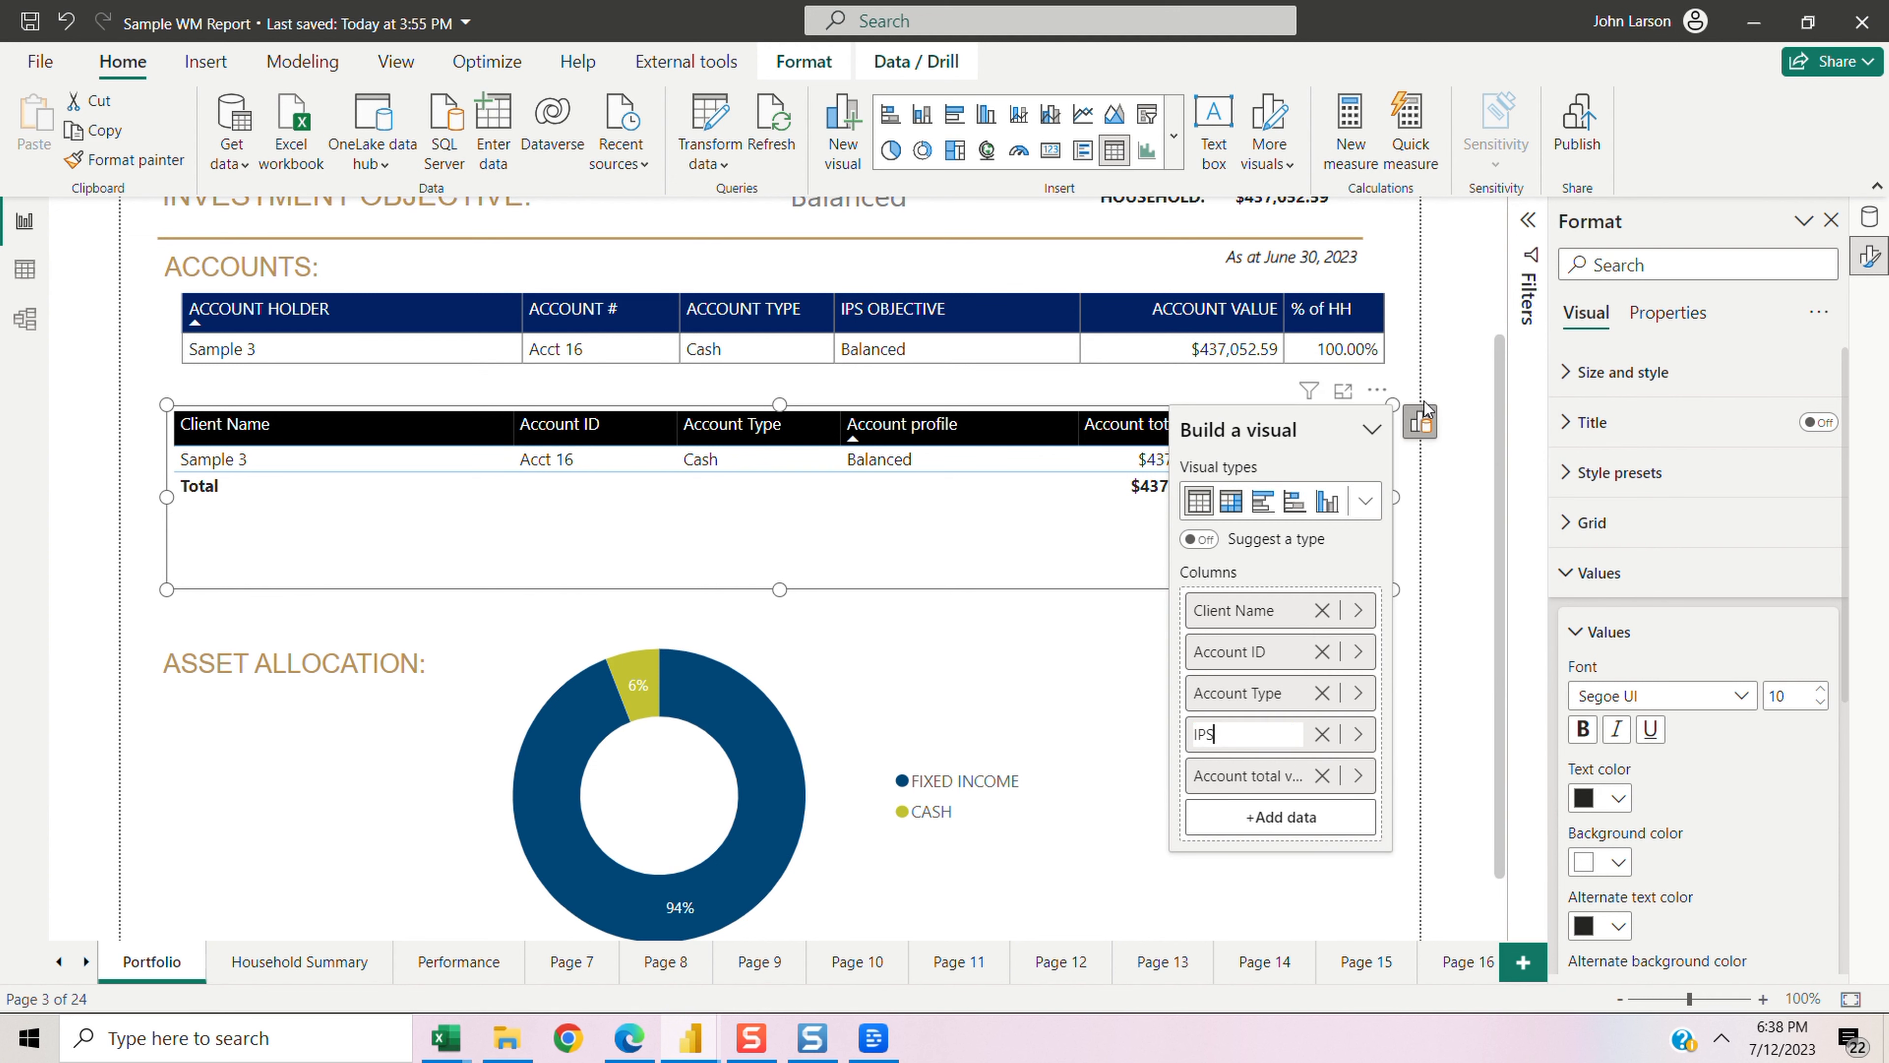
{"action": "type", "text": " Objective"}
{"action": "key", "text": "Return"}
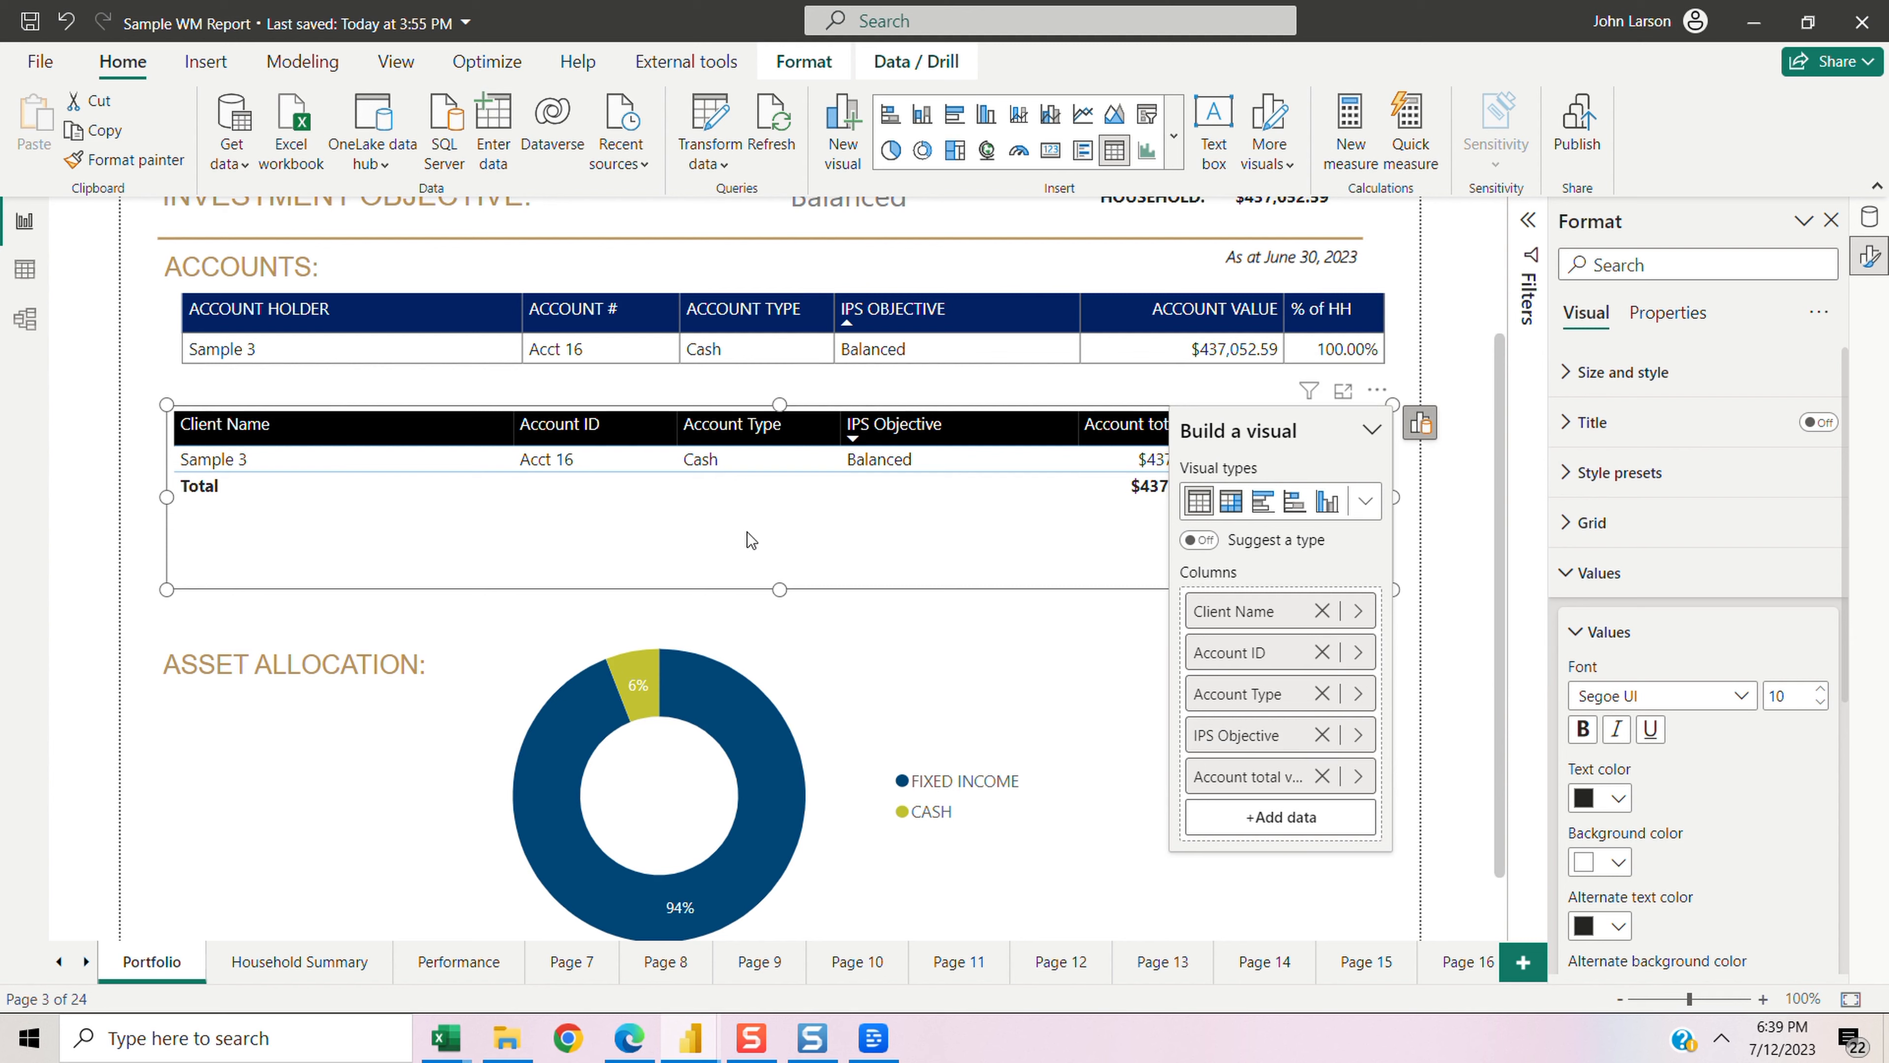
Step: Turn off the totals row of the new table
{"action": "left_click", "coordinate": [1599, 572]}
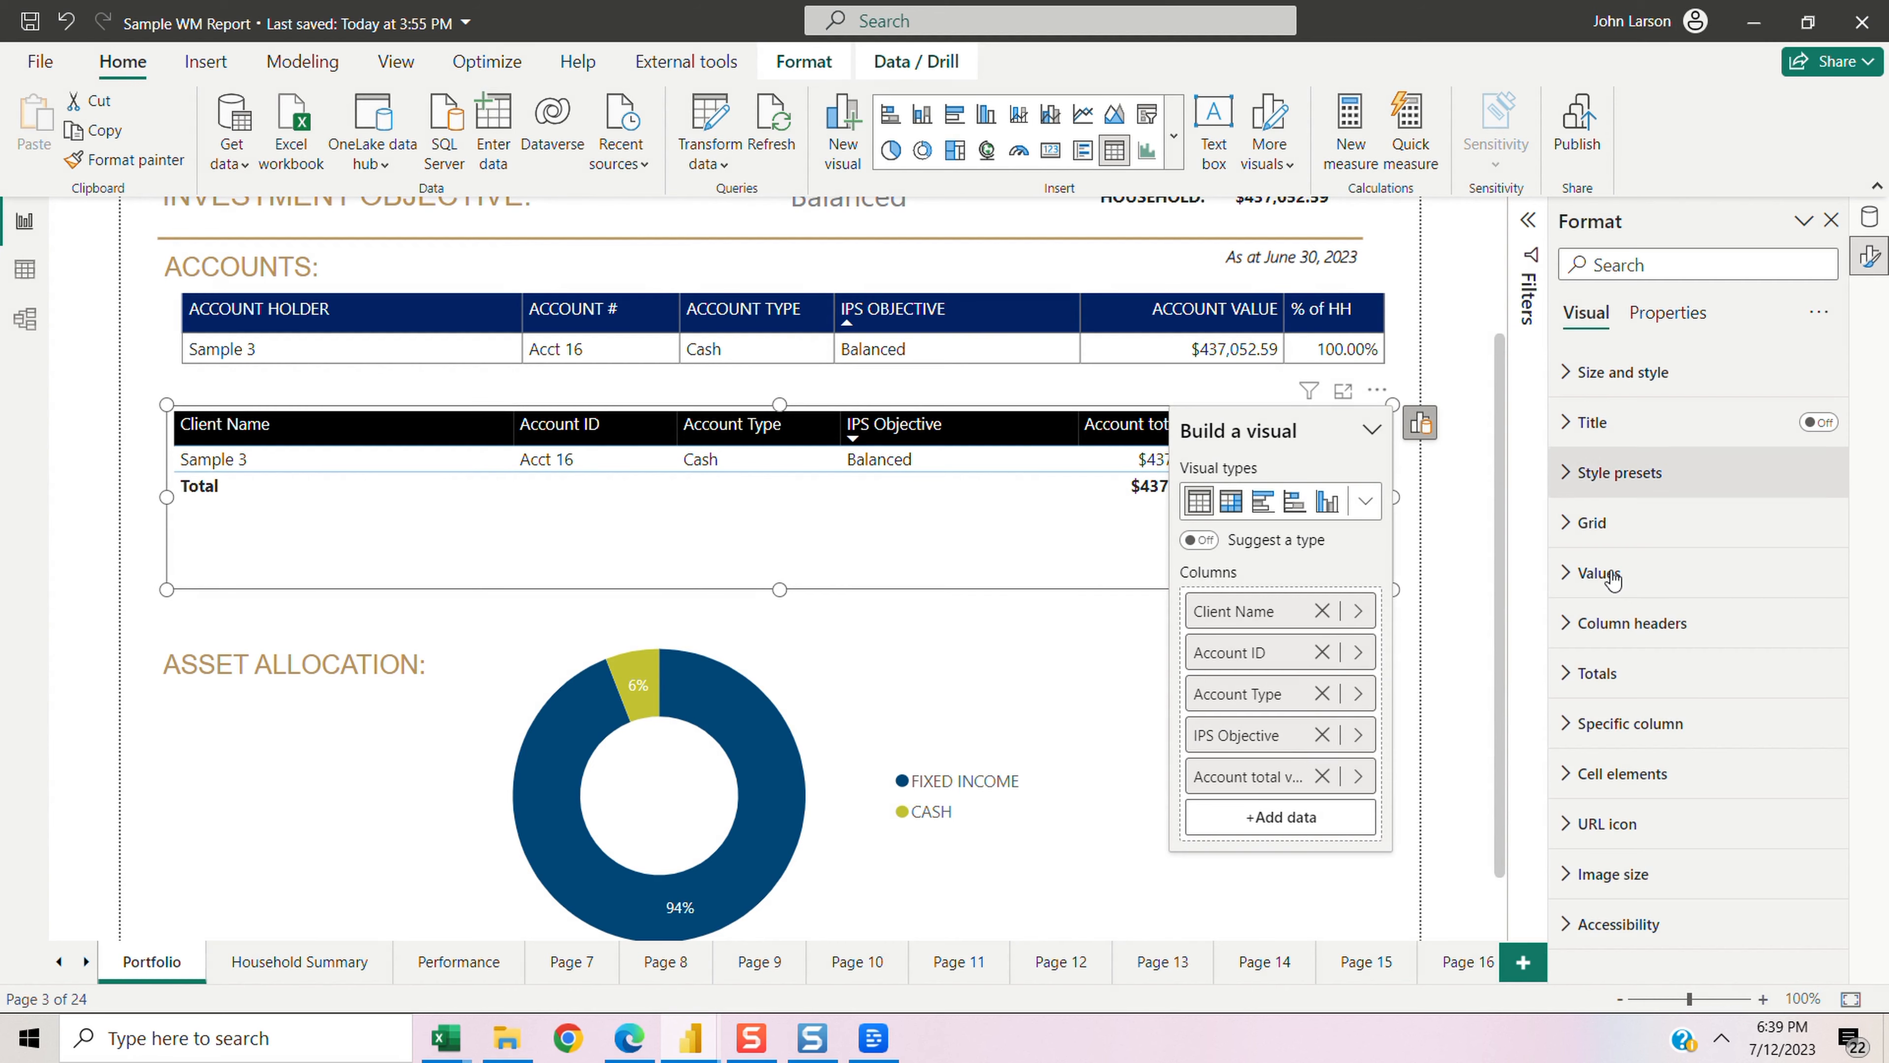
{"action": "left_click", "coordinate": [1567, 675]}
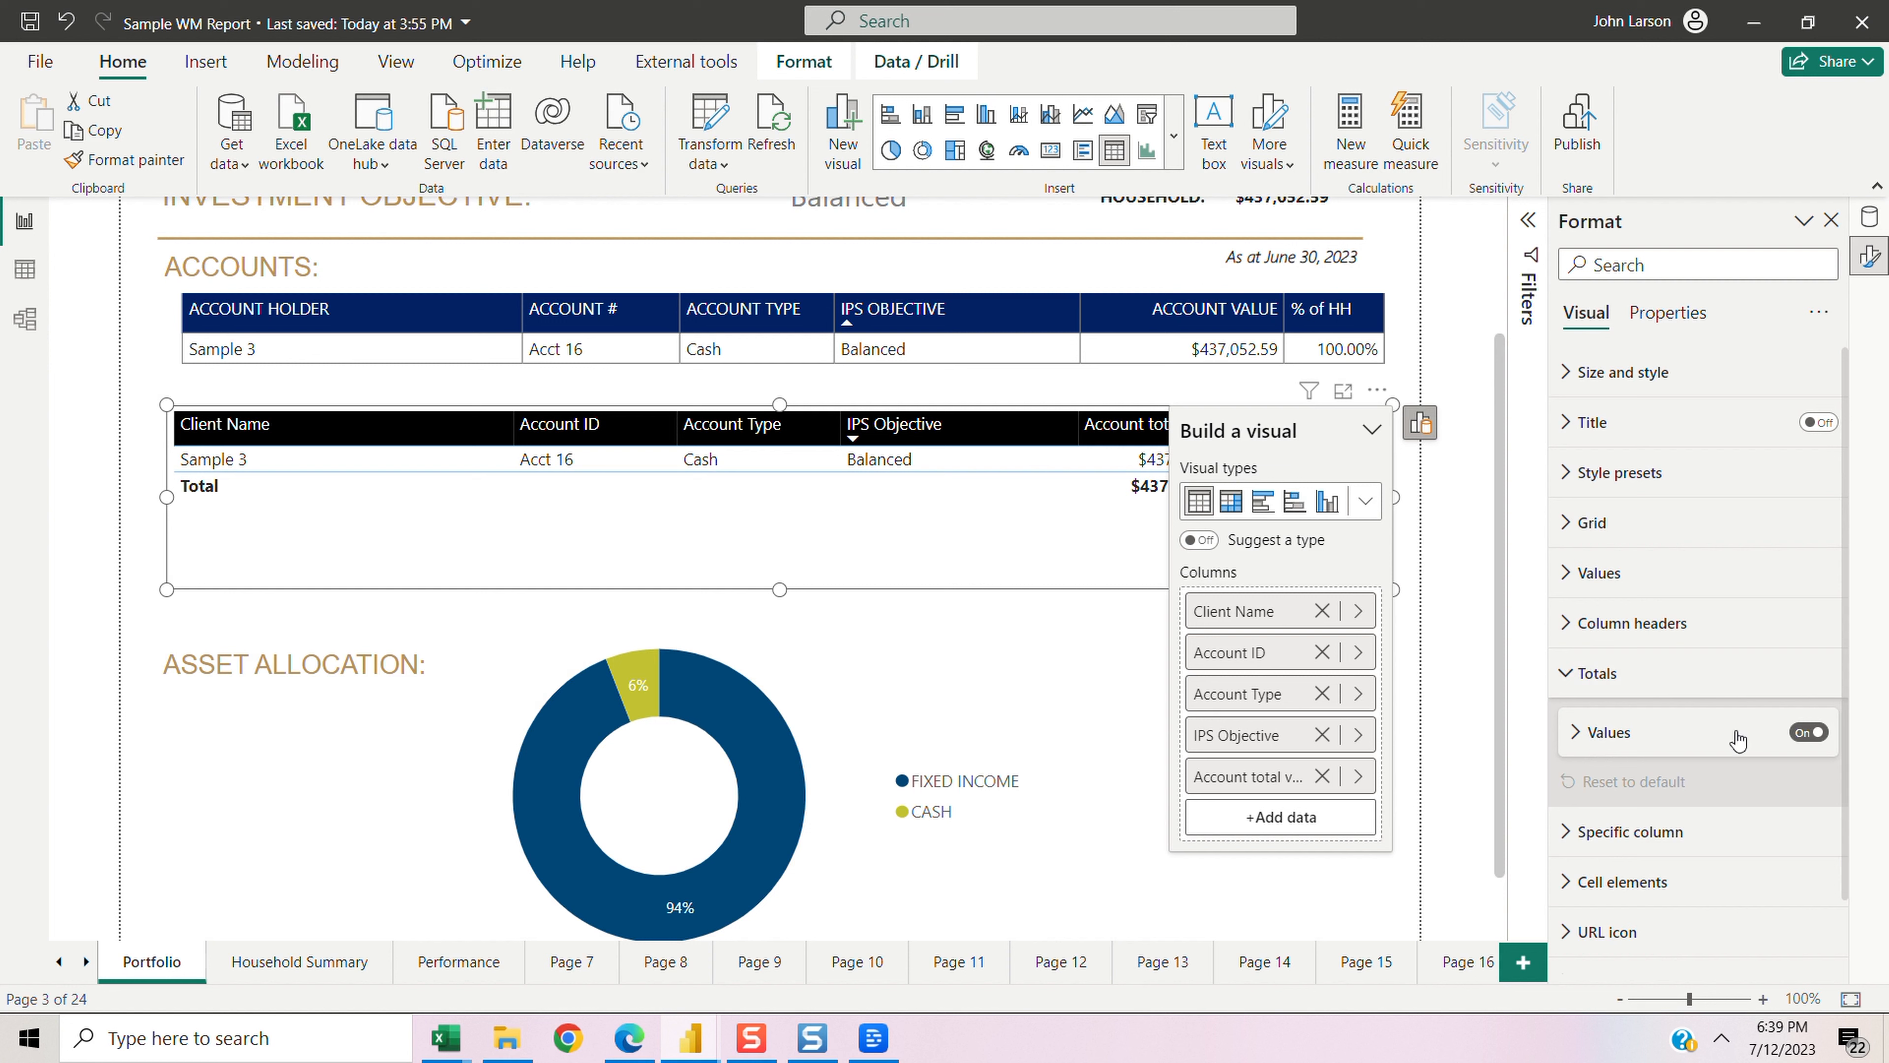
{"action": "left_click", "coordinate": [1824, 733]}
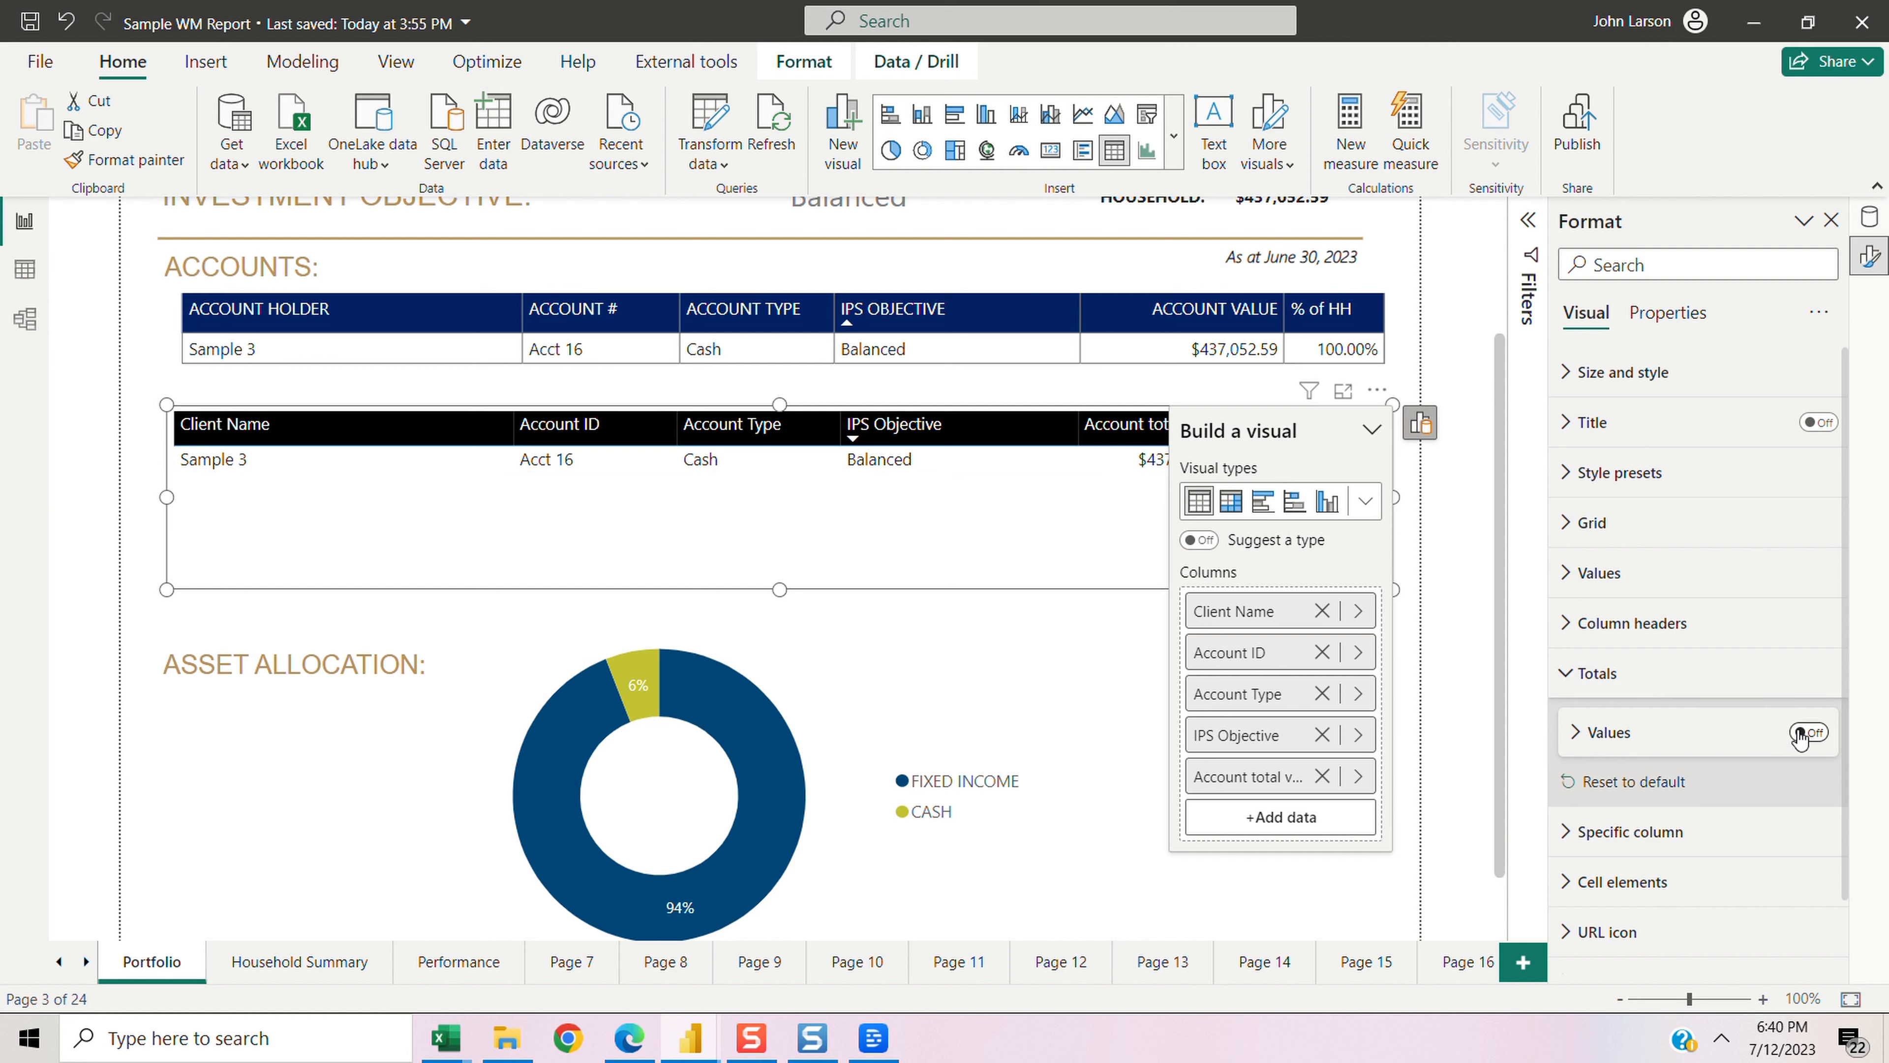
{"action": "left_click", "coordinate": [1410, 436]}
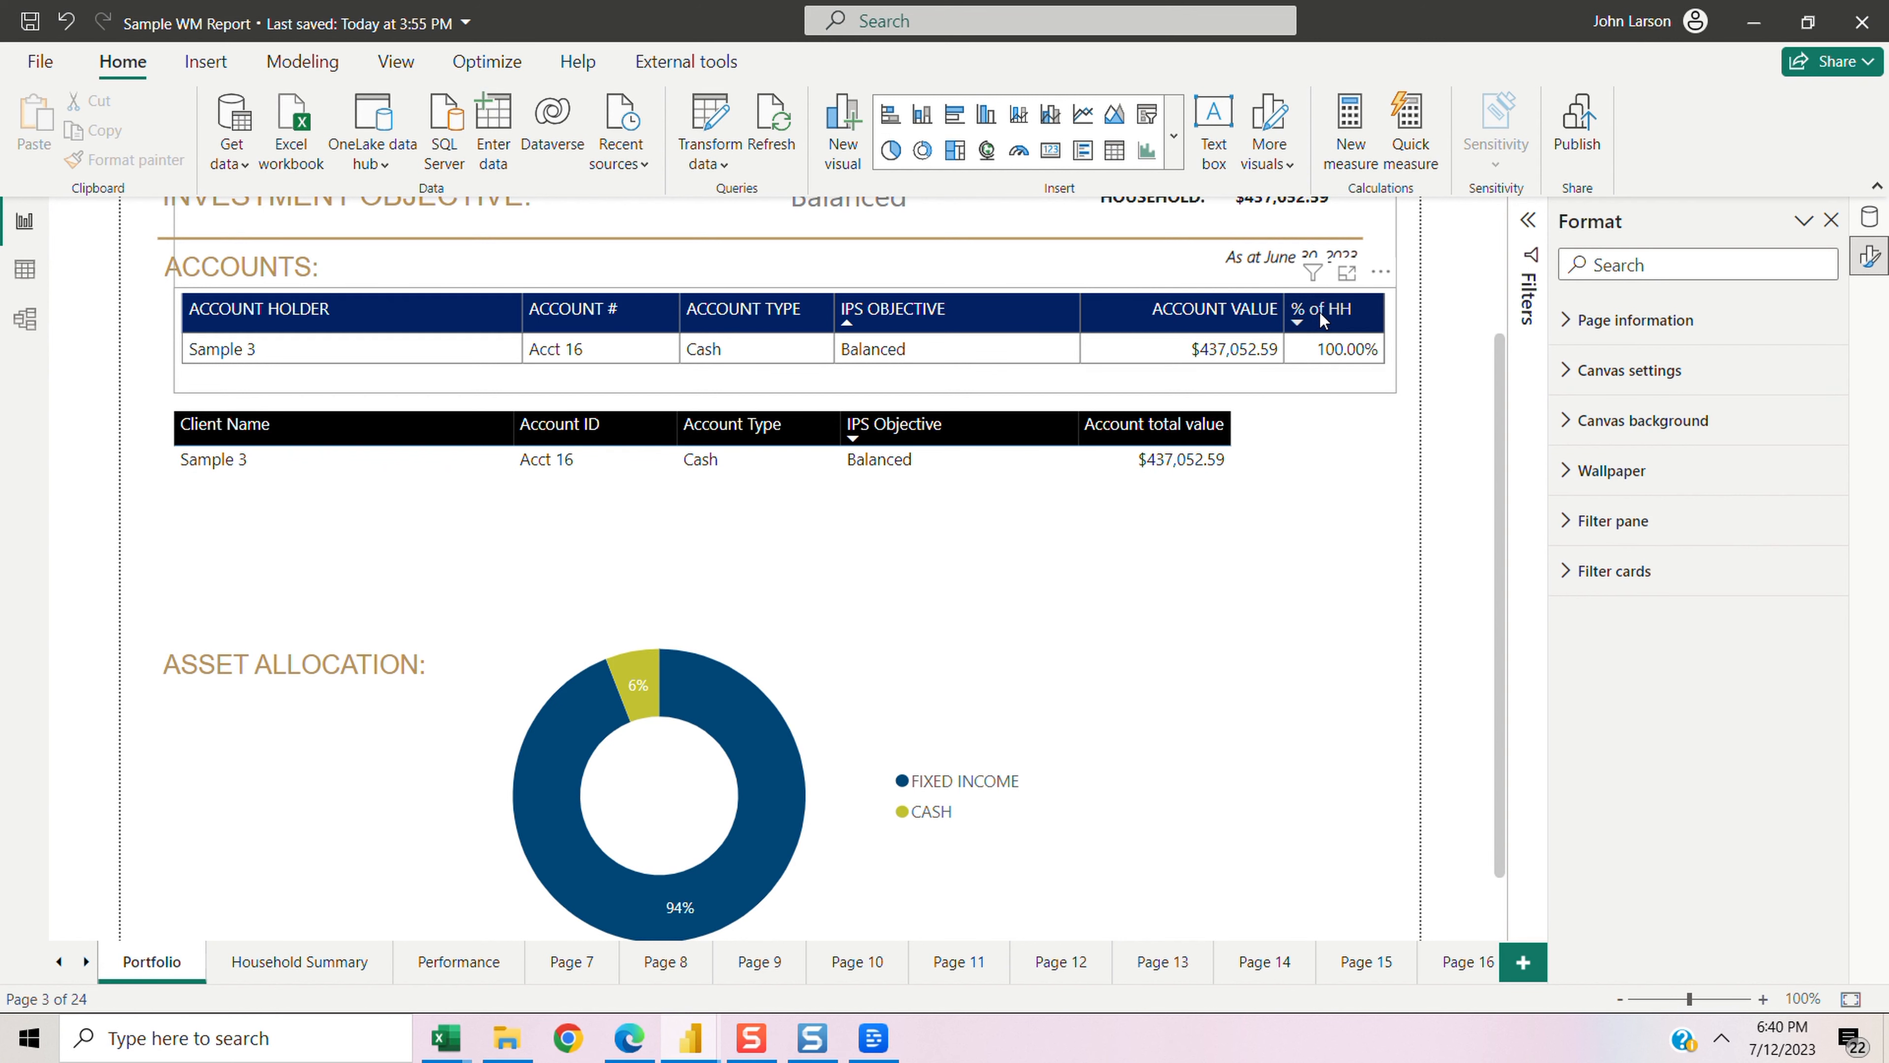
Step: Add a calculated column to the hhaccounts table with the formula % of HH = (hhaccounts[Account total value]/hhaccounts[HH Total Value])
{"action": "left_click", "coordinate": [24, 269]}
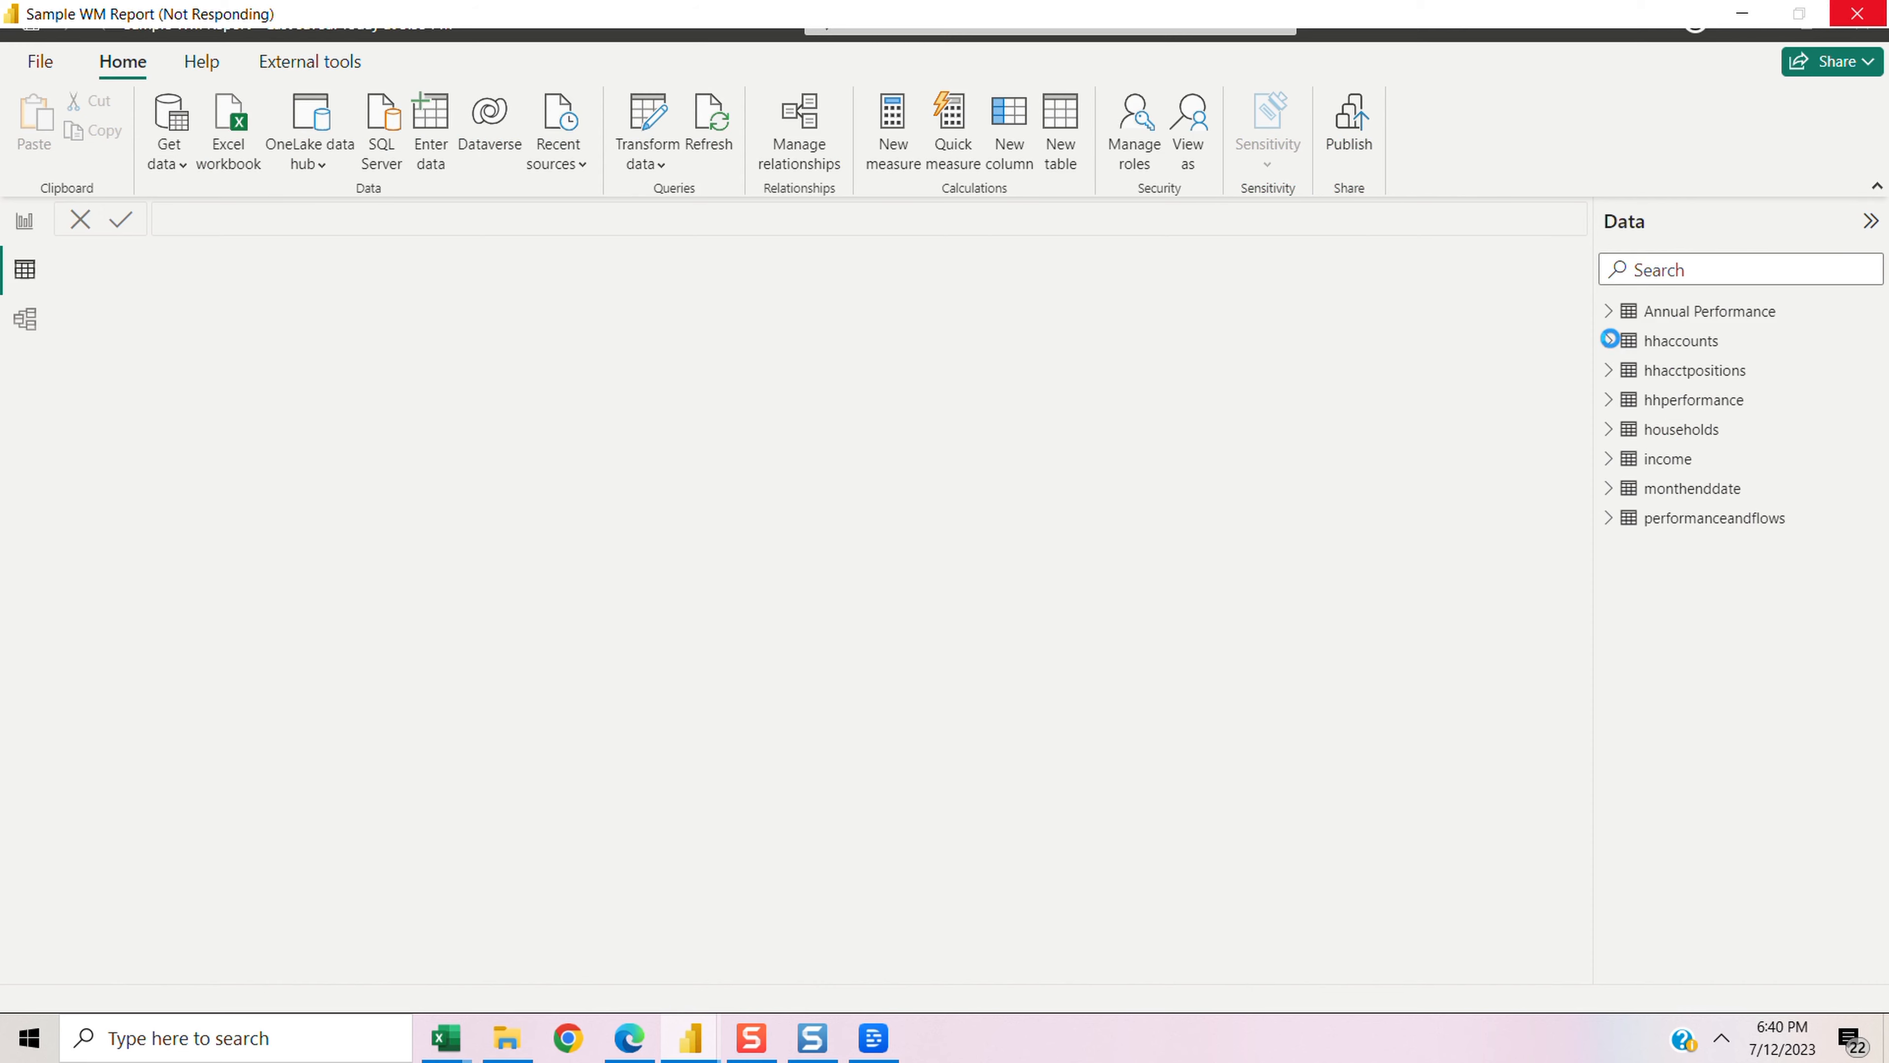
{"action": "left_click", "coordinate": [1609, 339]}
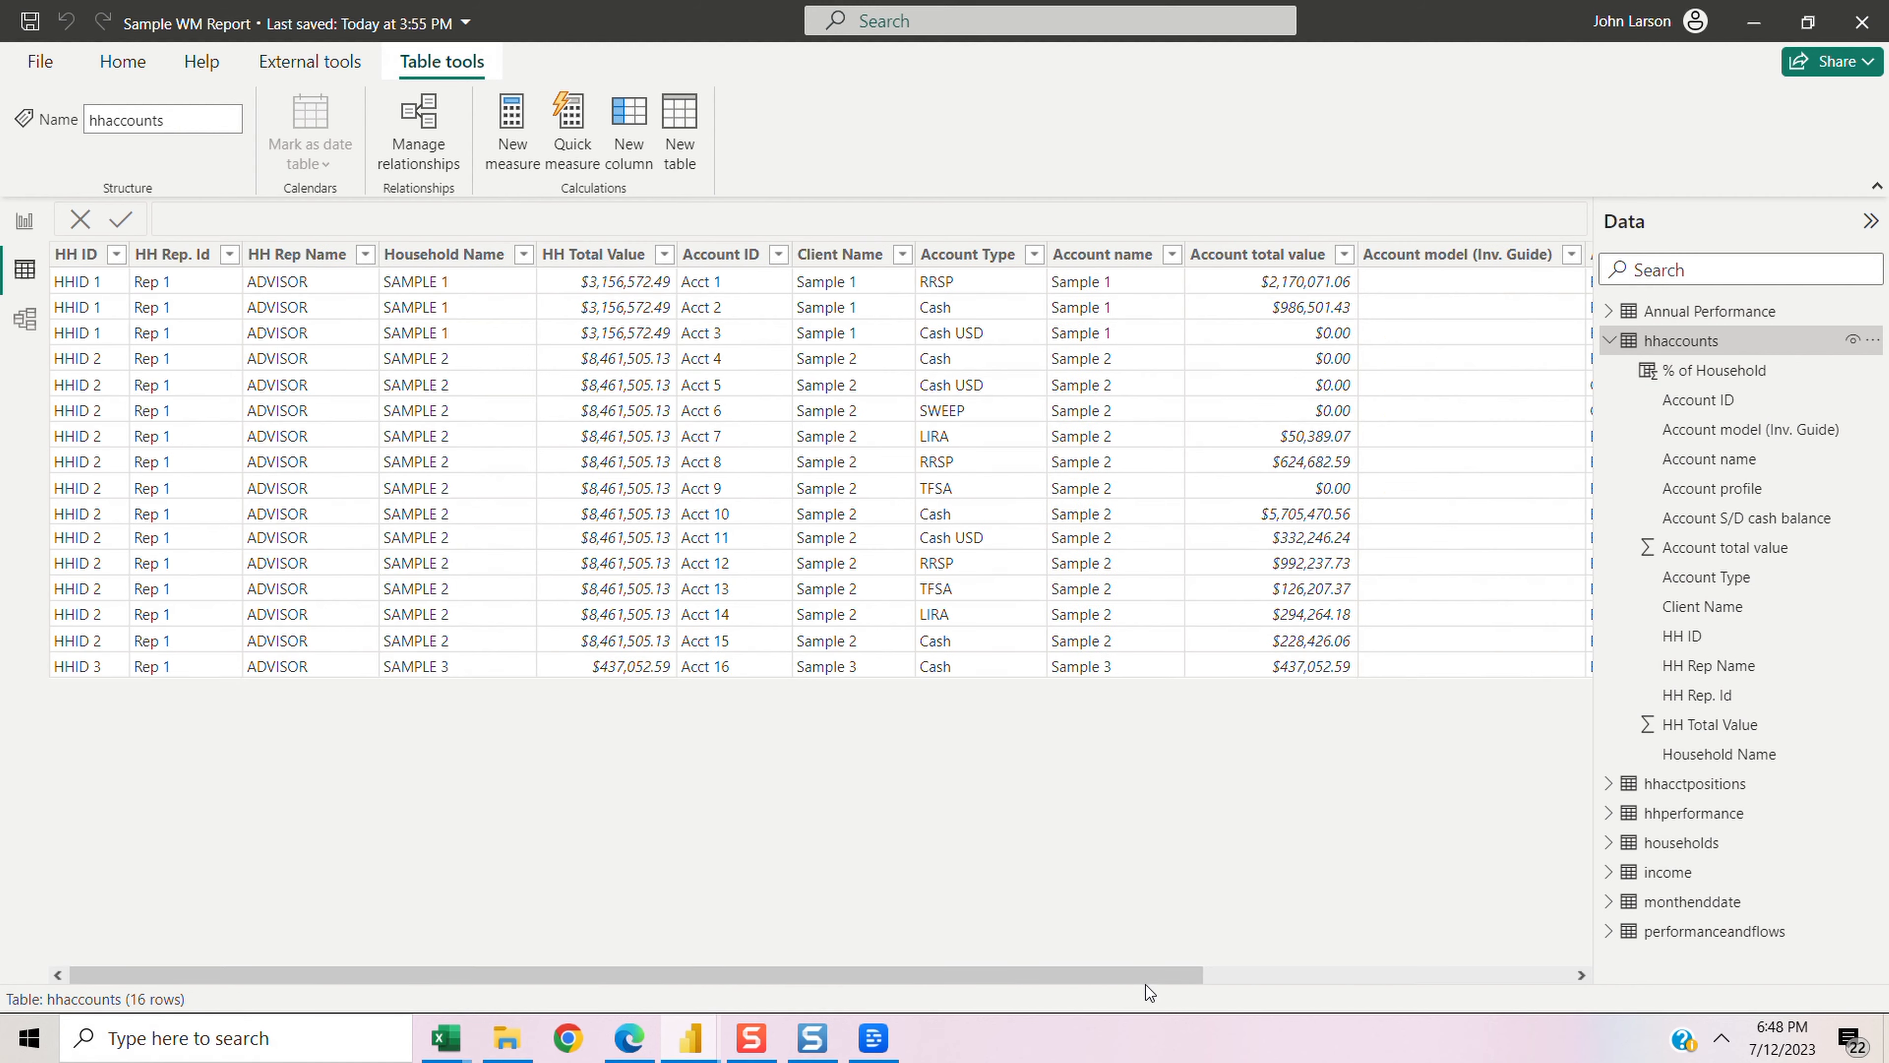
{"action": "left_click_drag", "start_coordinate": [1145, 982], "coordinate": [1566, 959]}
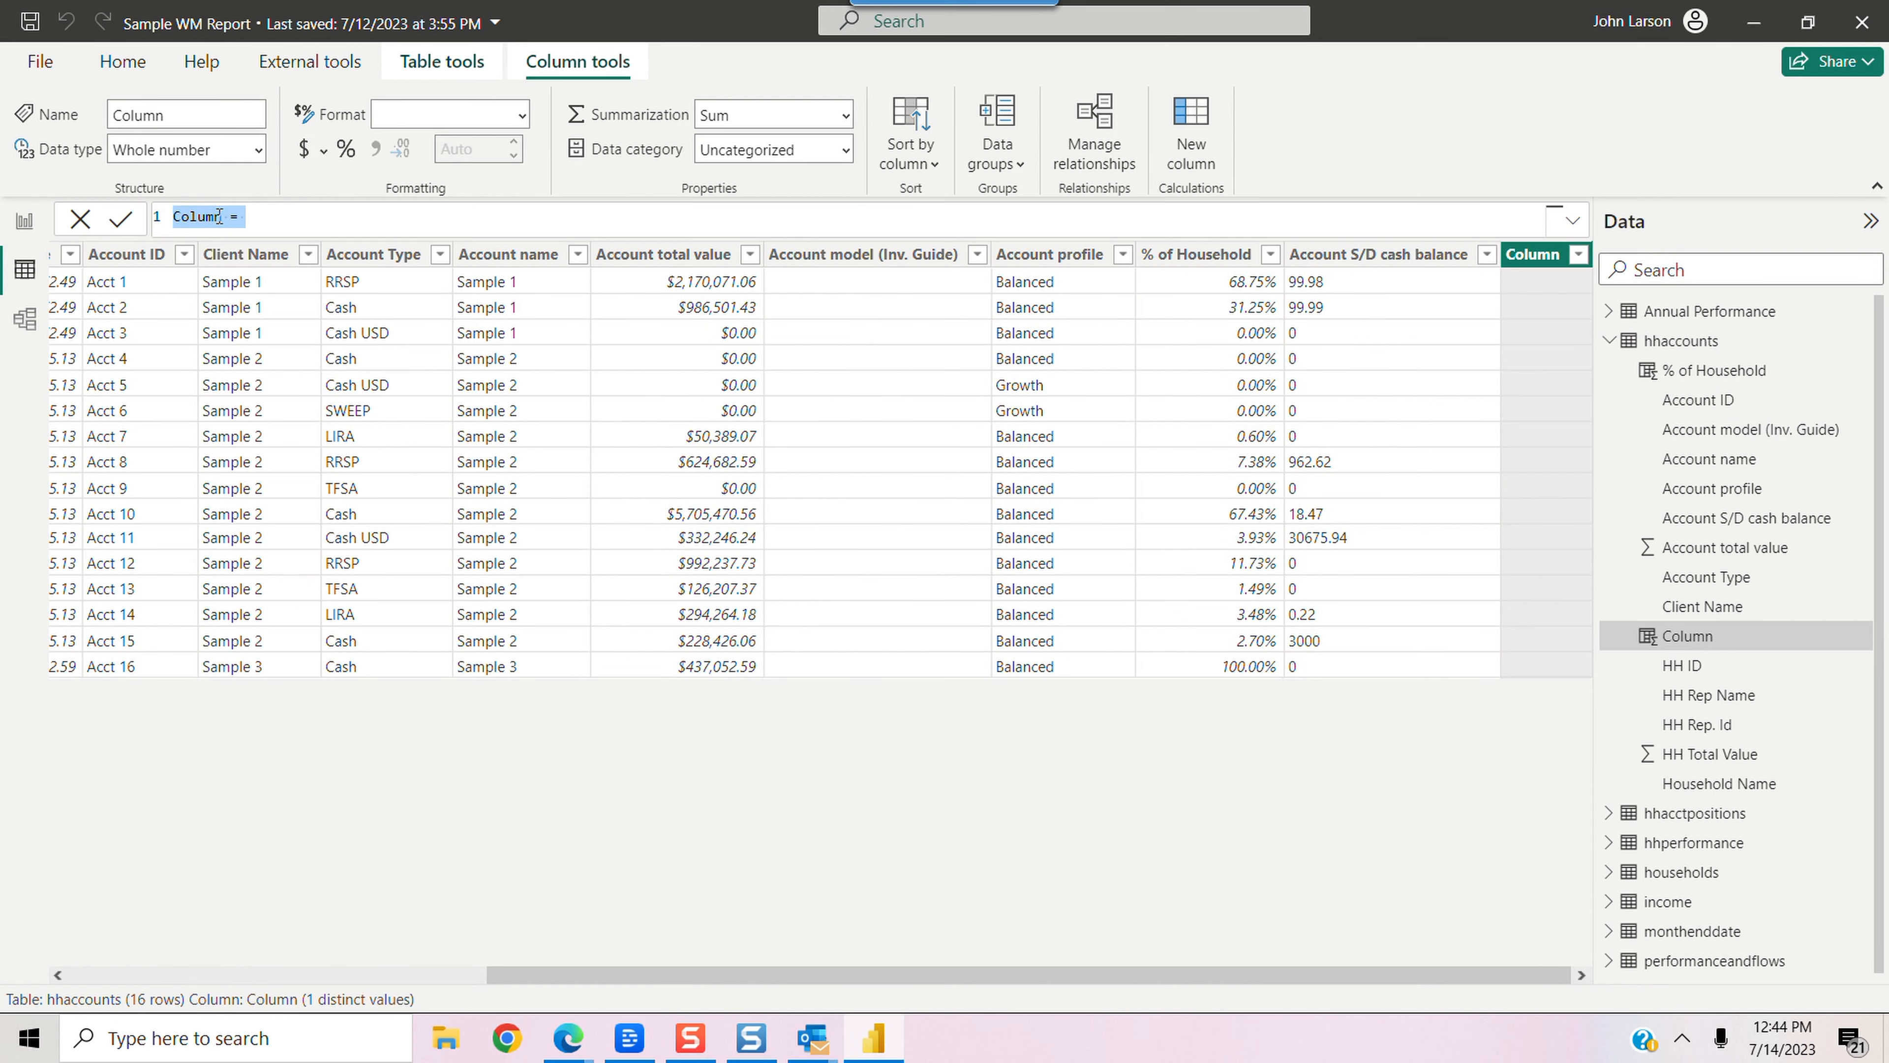
{"action": "left_click", "coordinate": [224, 216]}
{"action": "type", "text": "% of HH = (hhaccounts[Account total value"}
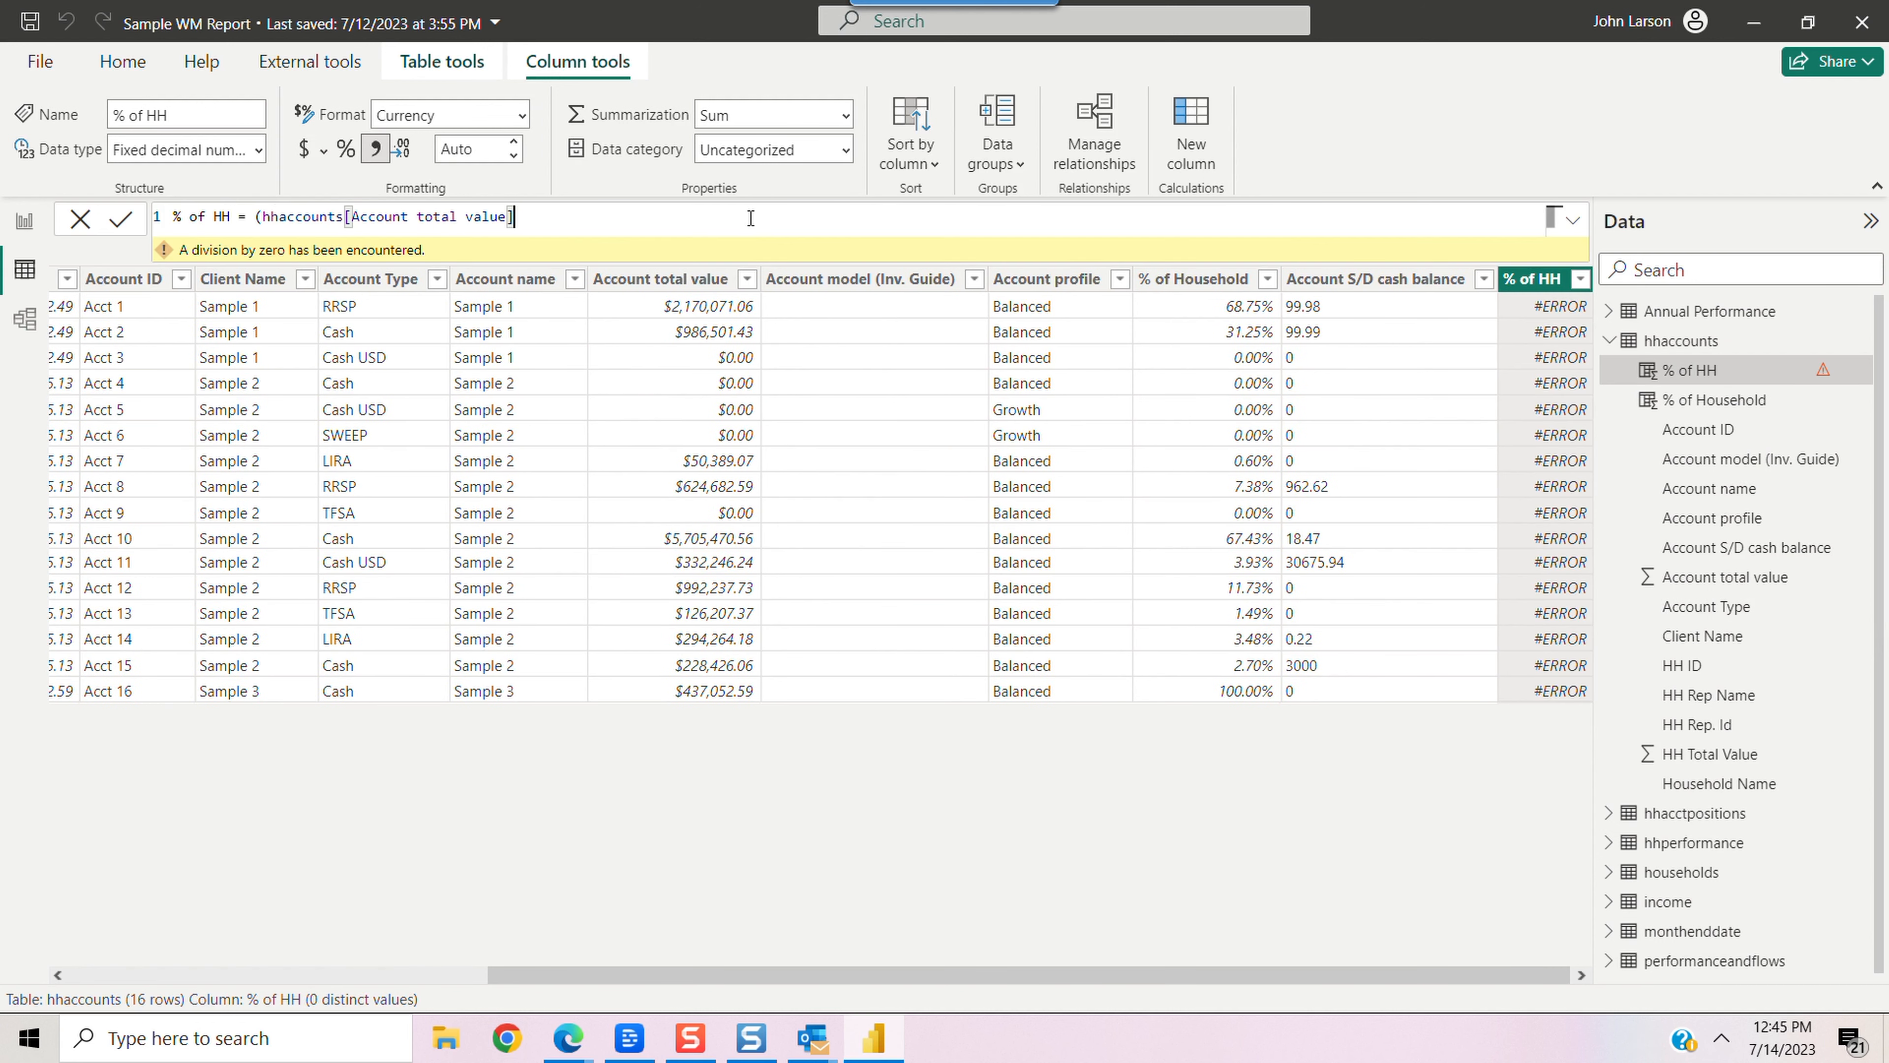
{"action": "type", "text": "/hh"}
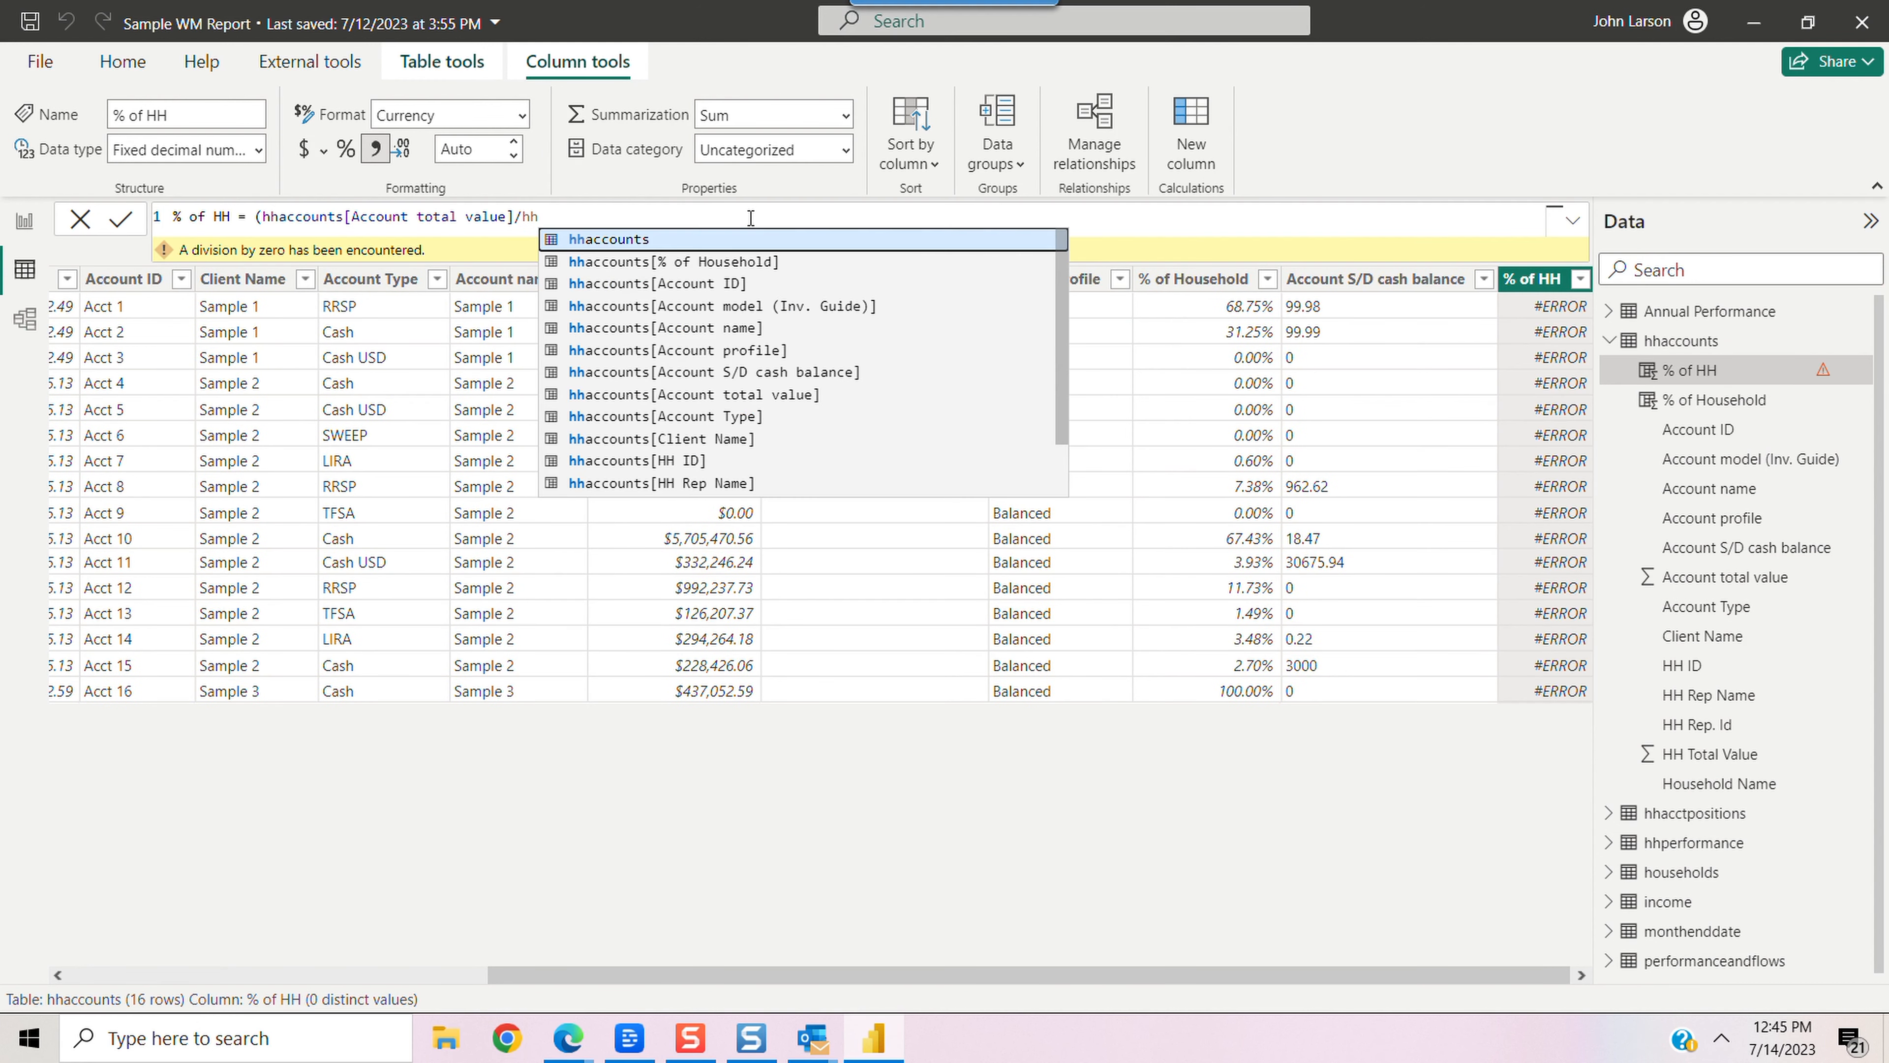
{"action": "type", "text": "accounts[HH Total Value])"}
{"action": "key", "text": "Return"}
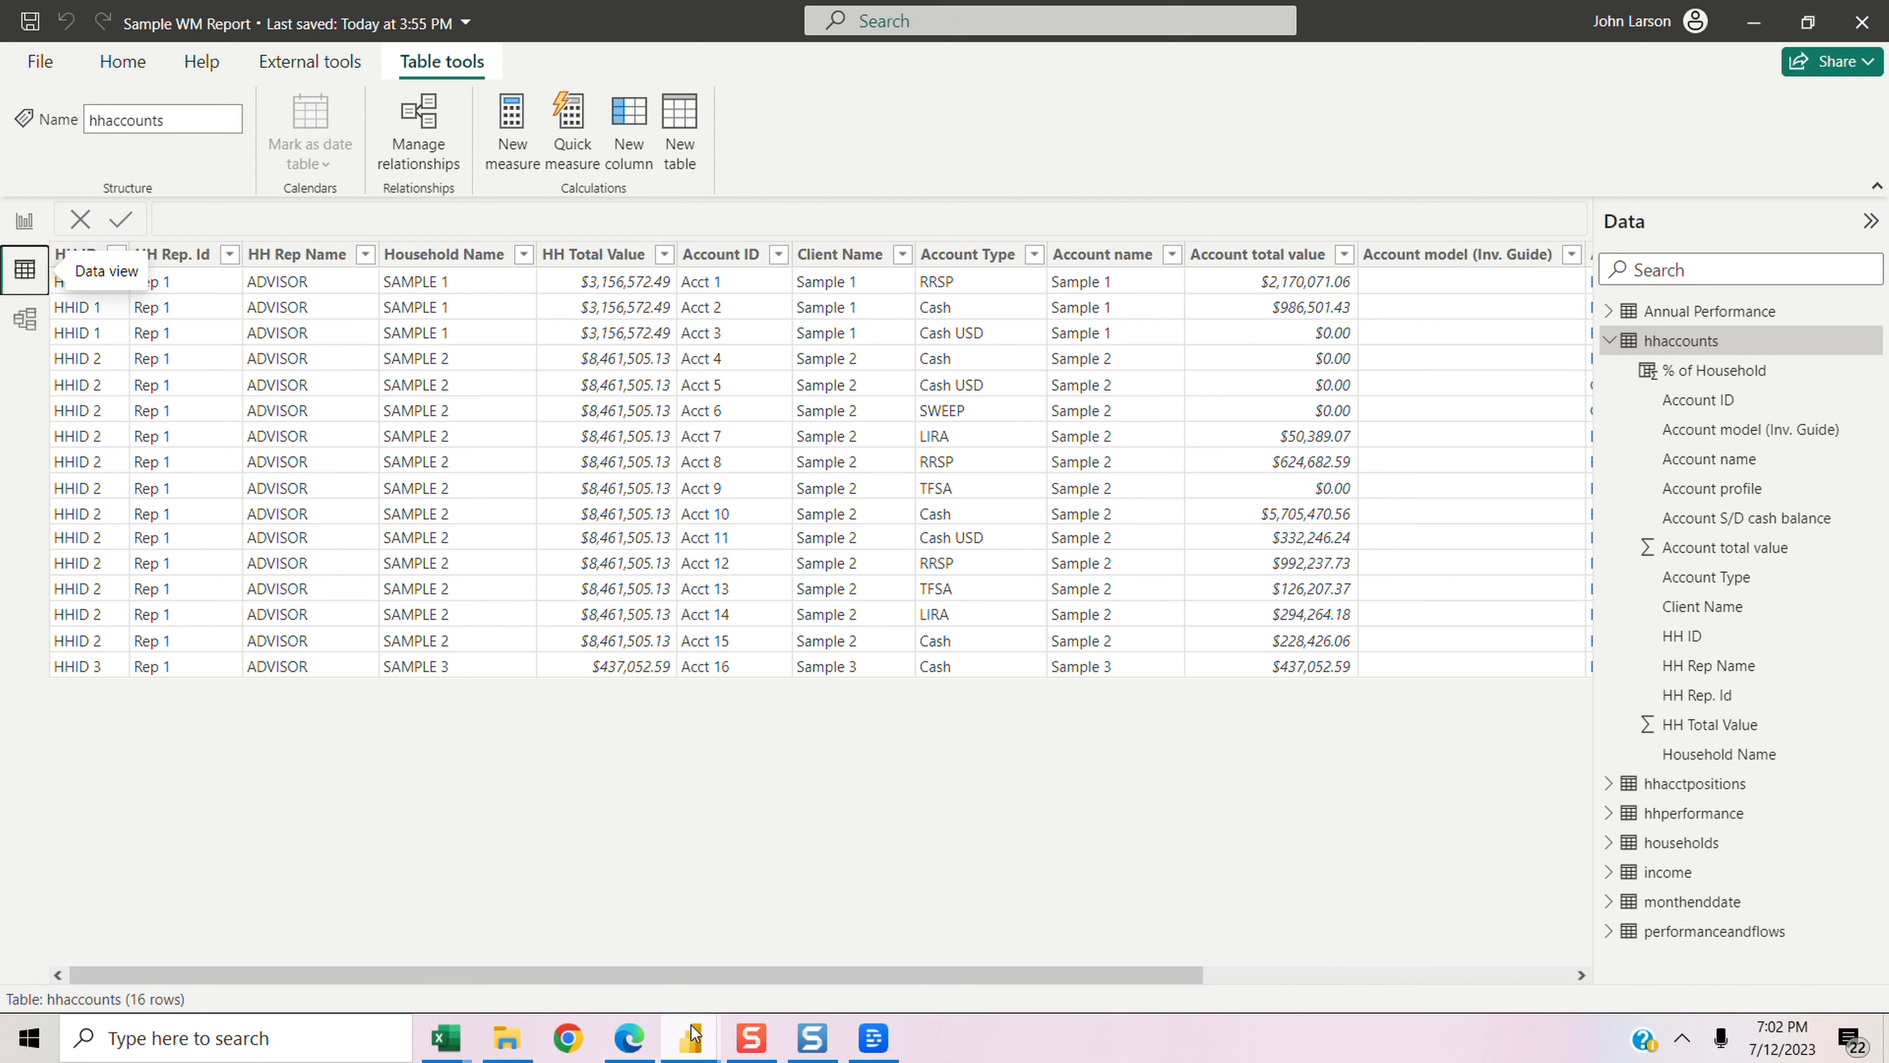
Step: Return to the Portfolio report page and add the hhaccounts field % of Household as the last column of the new table
{"action": "mouse_move", "coordinate": [692, 1032]}
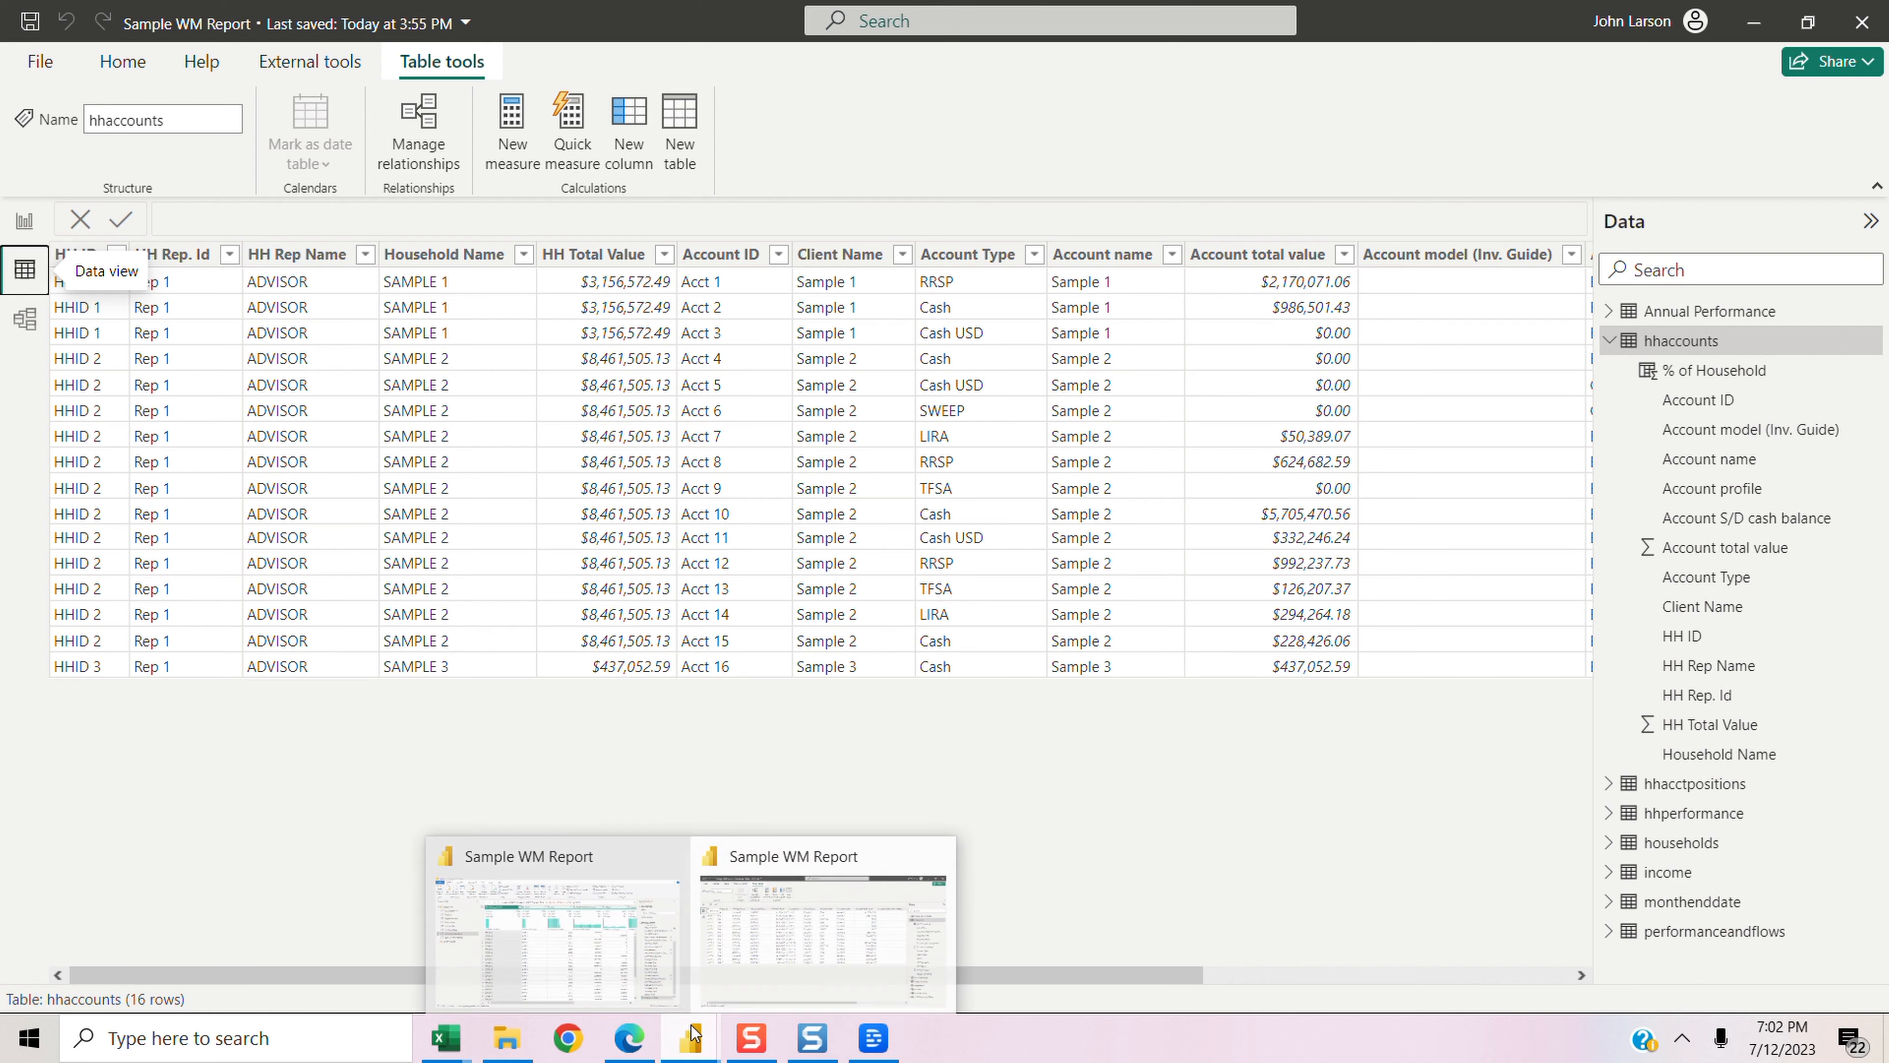
{"action": "left_click", "coordinate": [23, 222]}
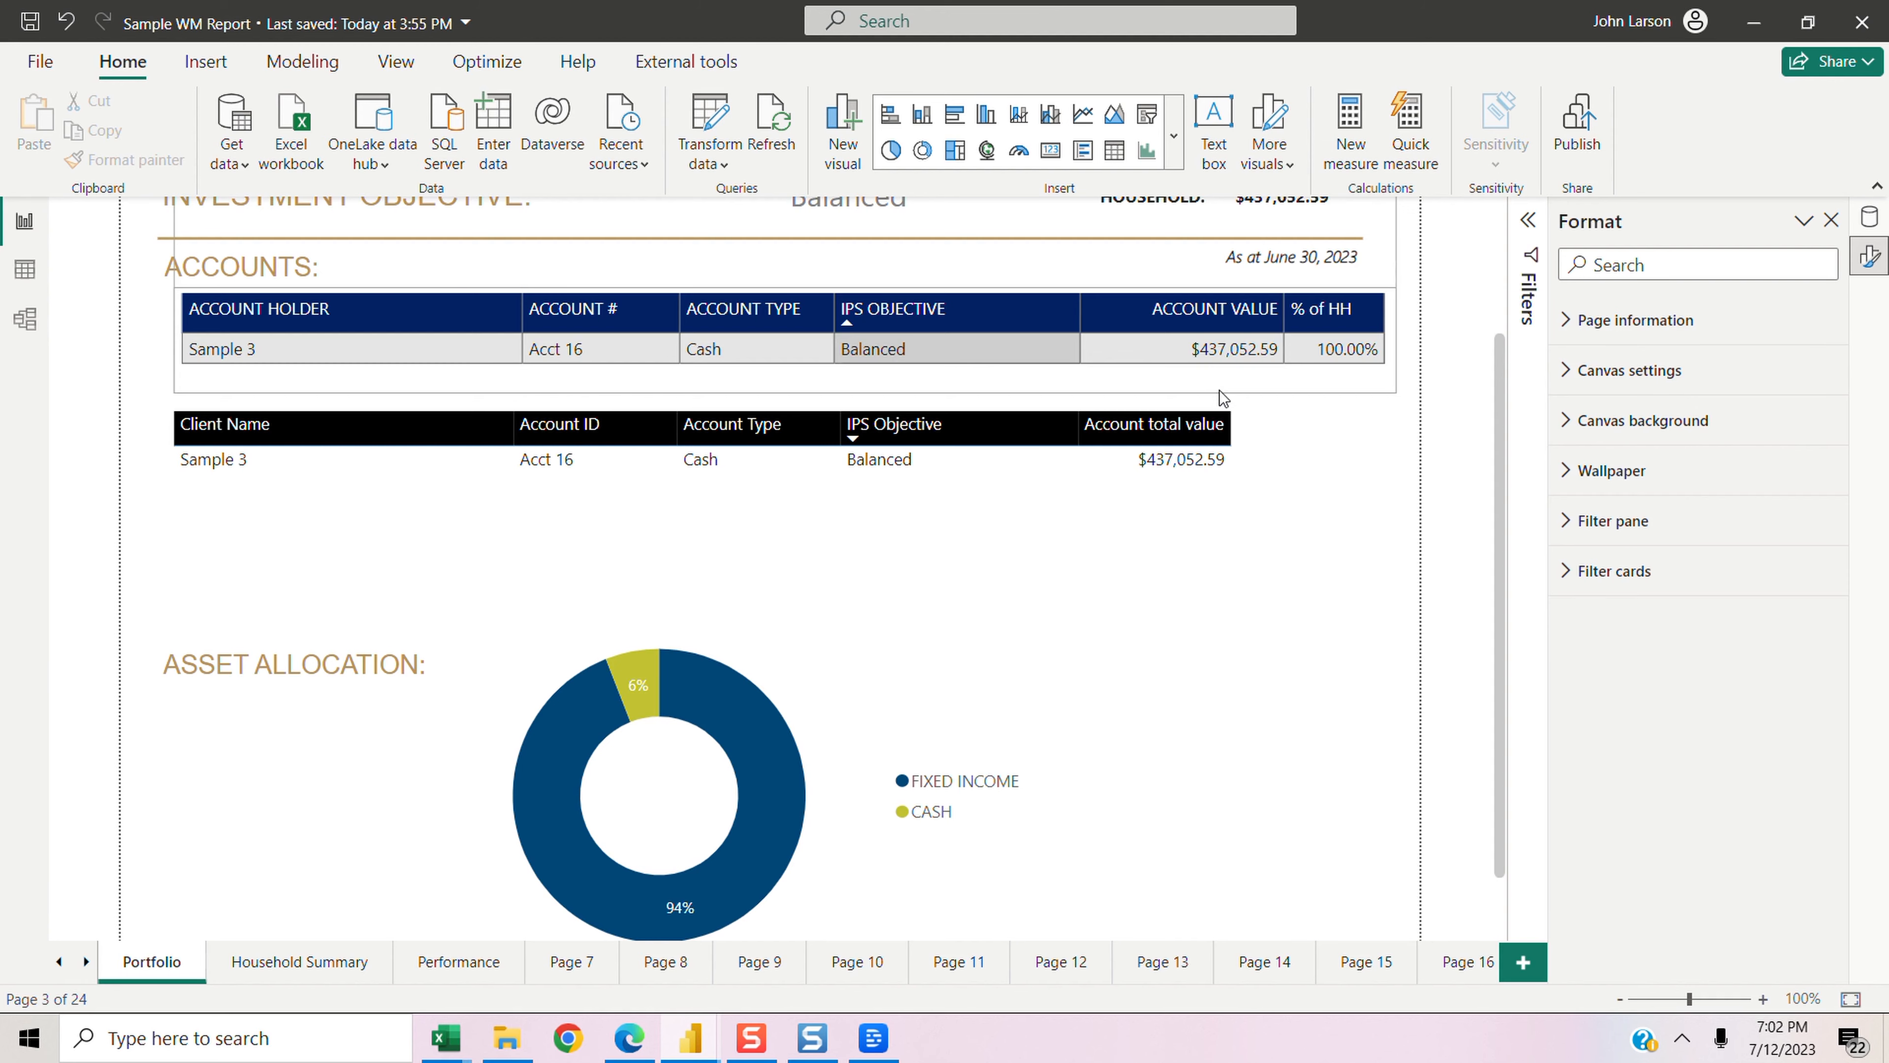
{"action": "left_click", "coordinate": [1247, 468]}
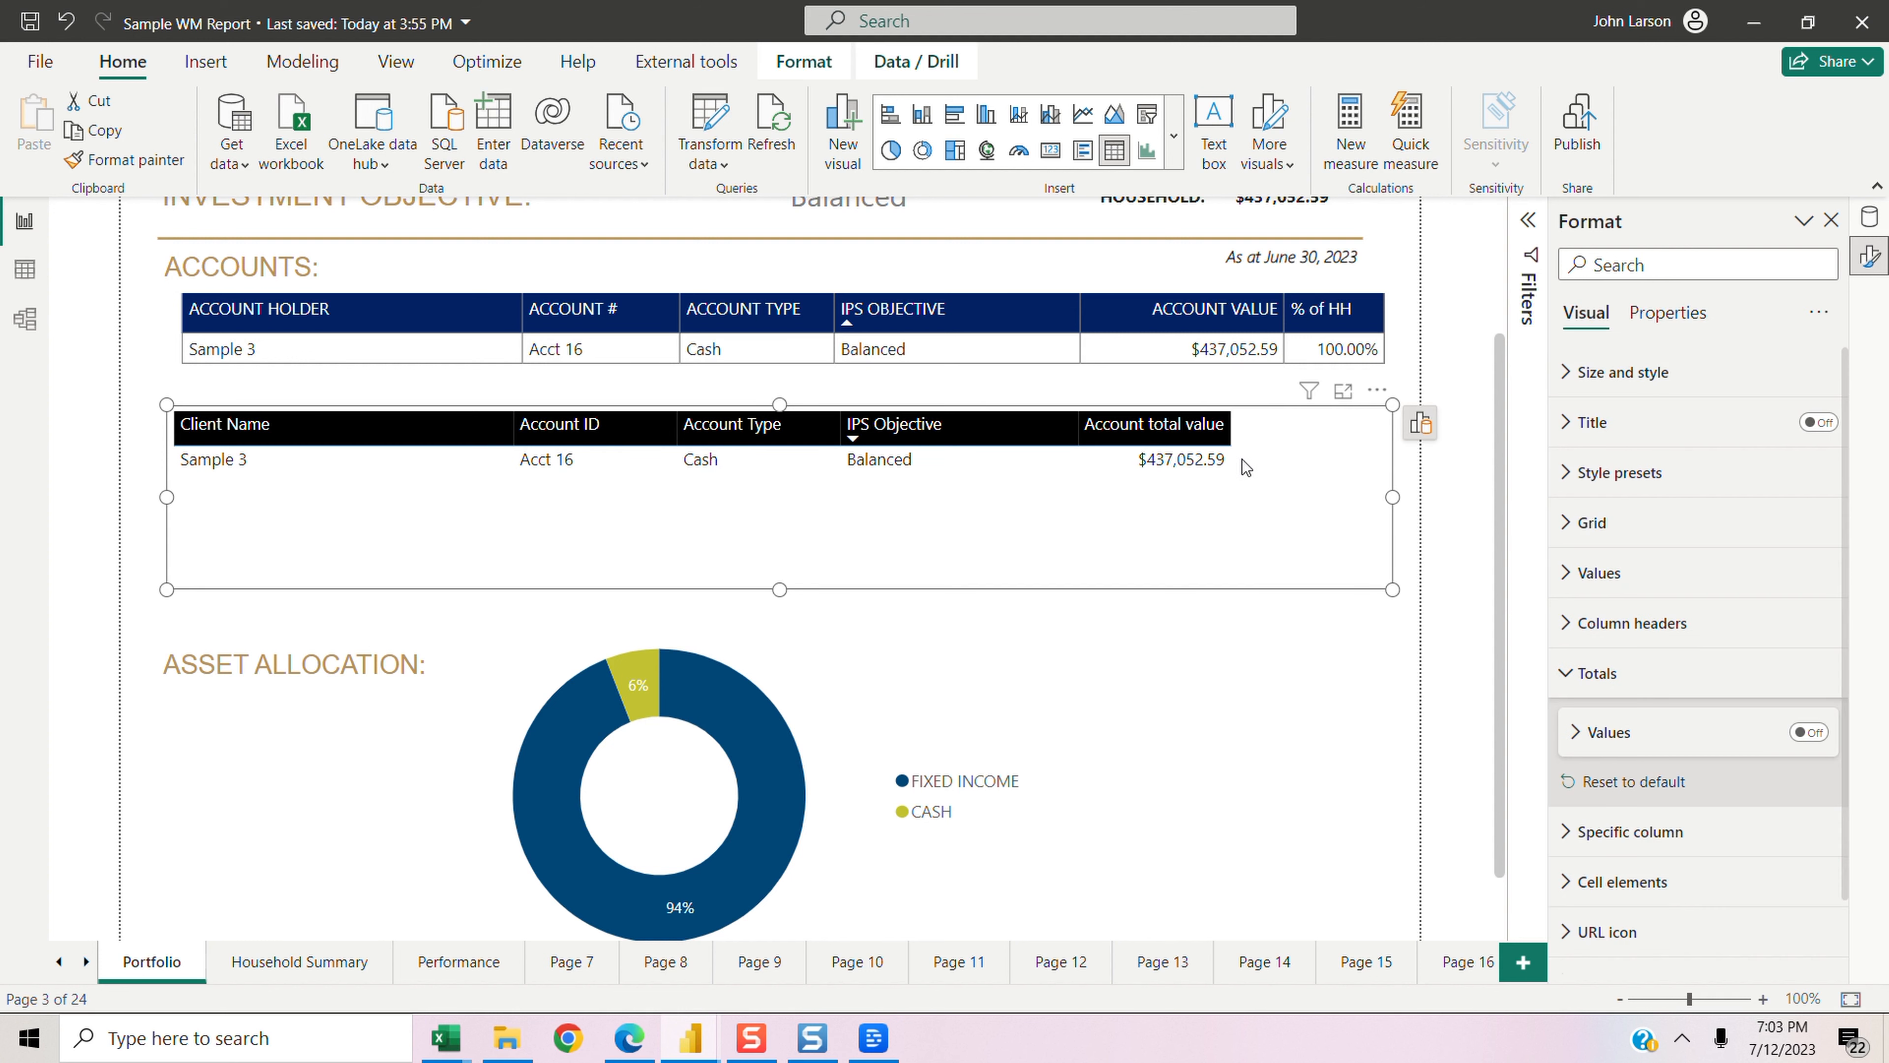
{"action": "left_click", "coordinate": [1423, 425]}
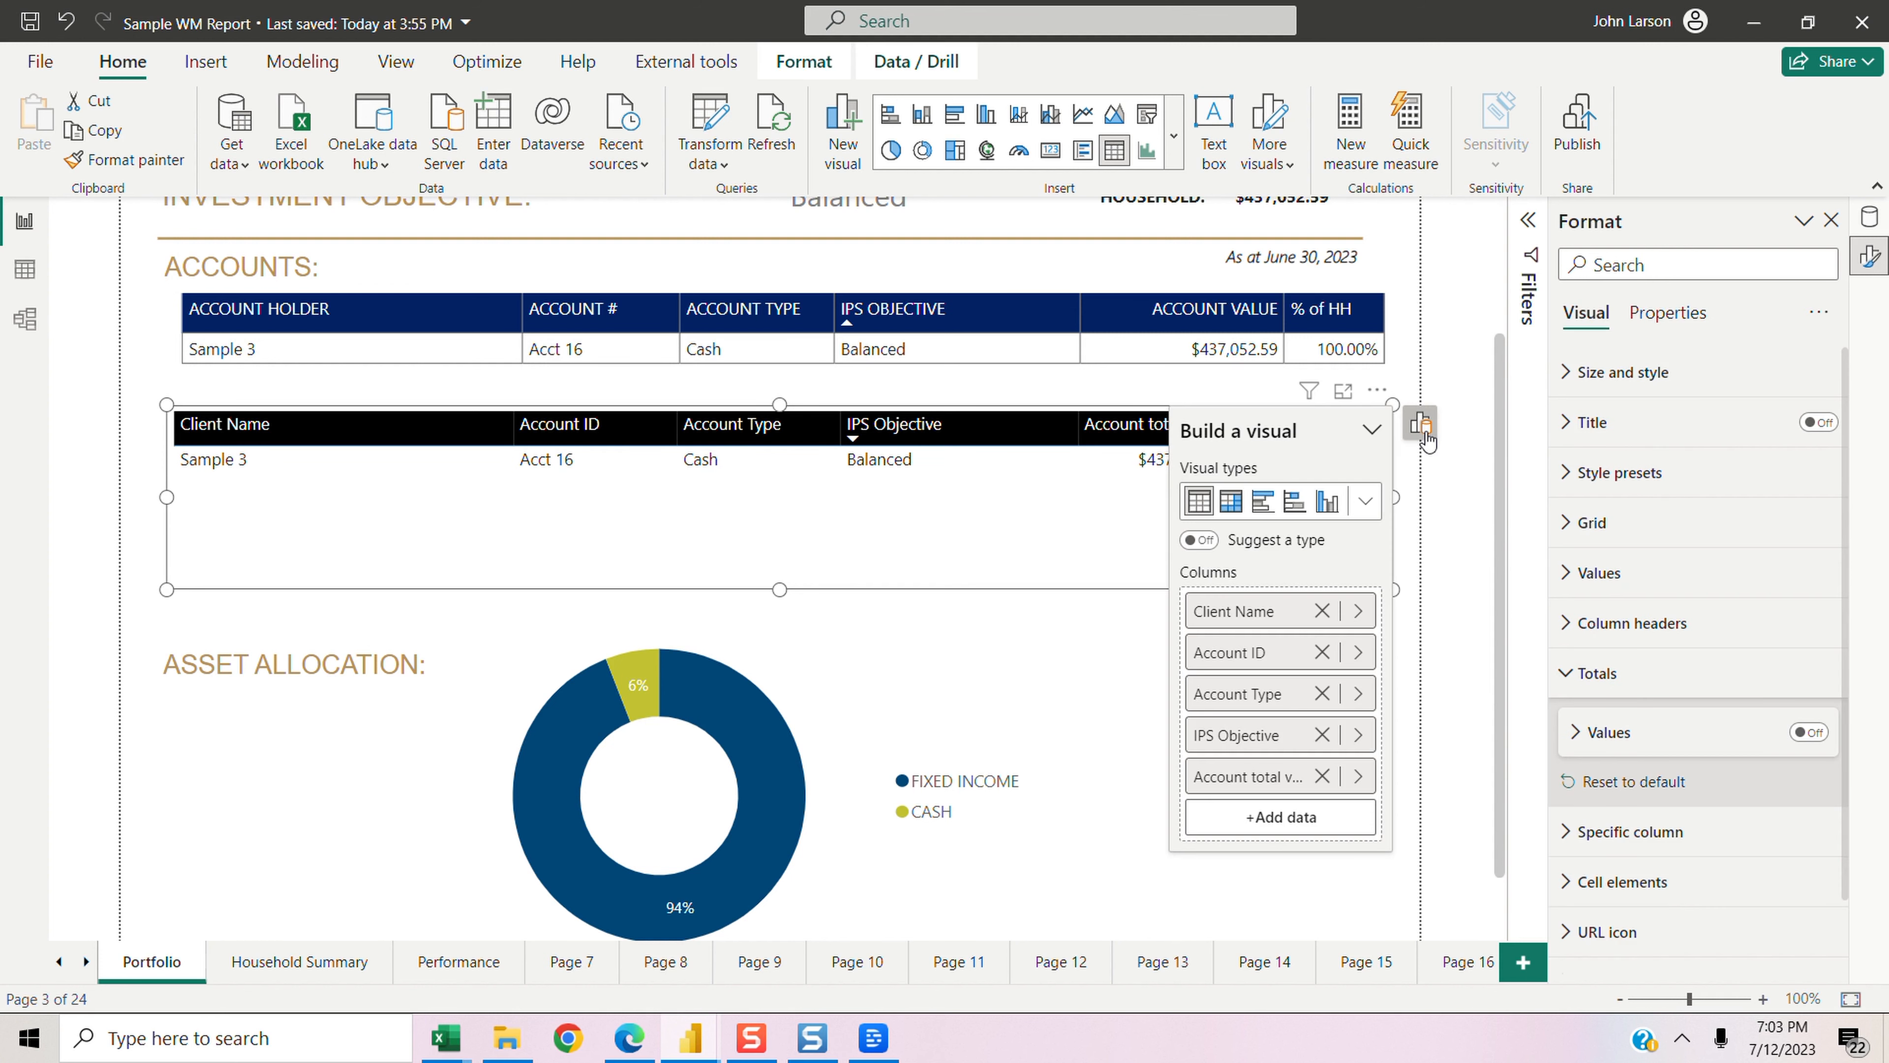
{"action": "left_click", "coordinate": [1299, 818]}
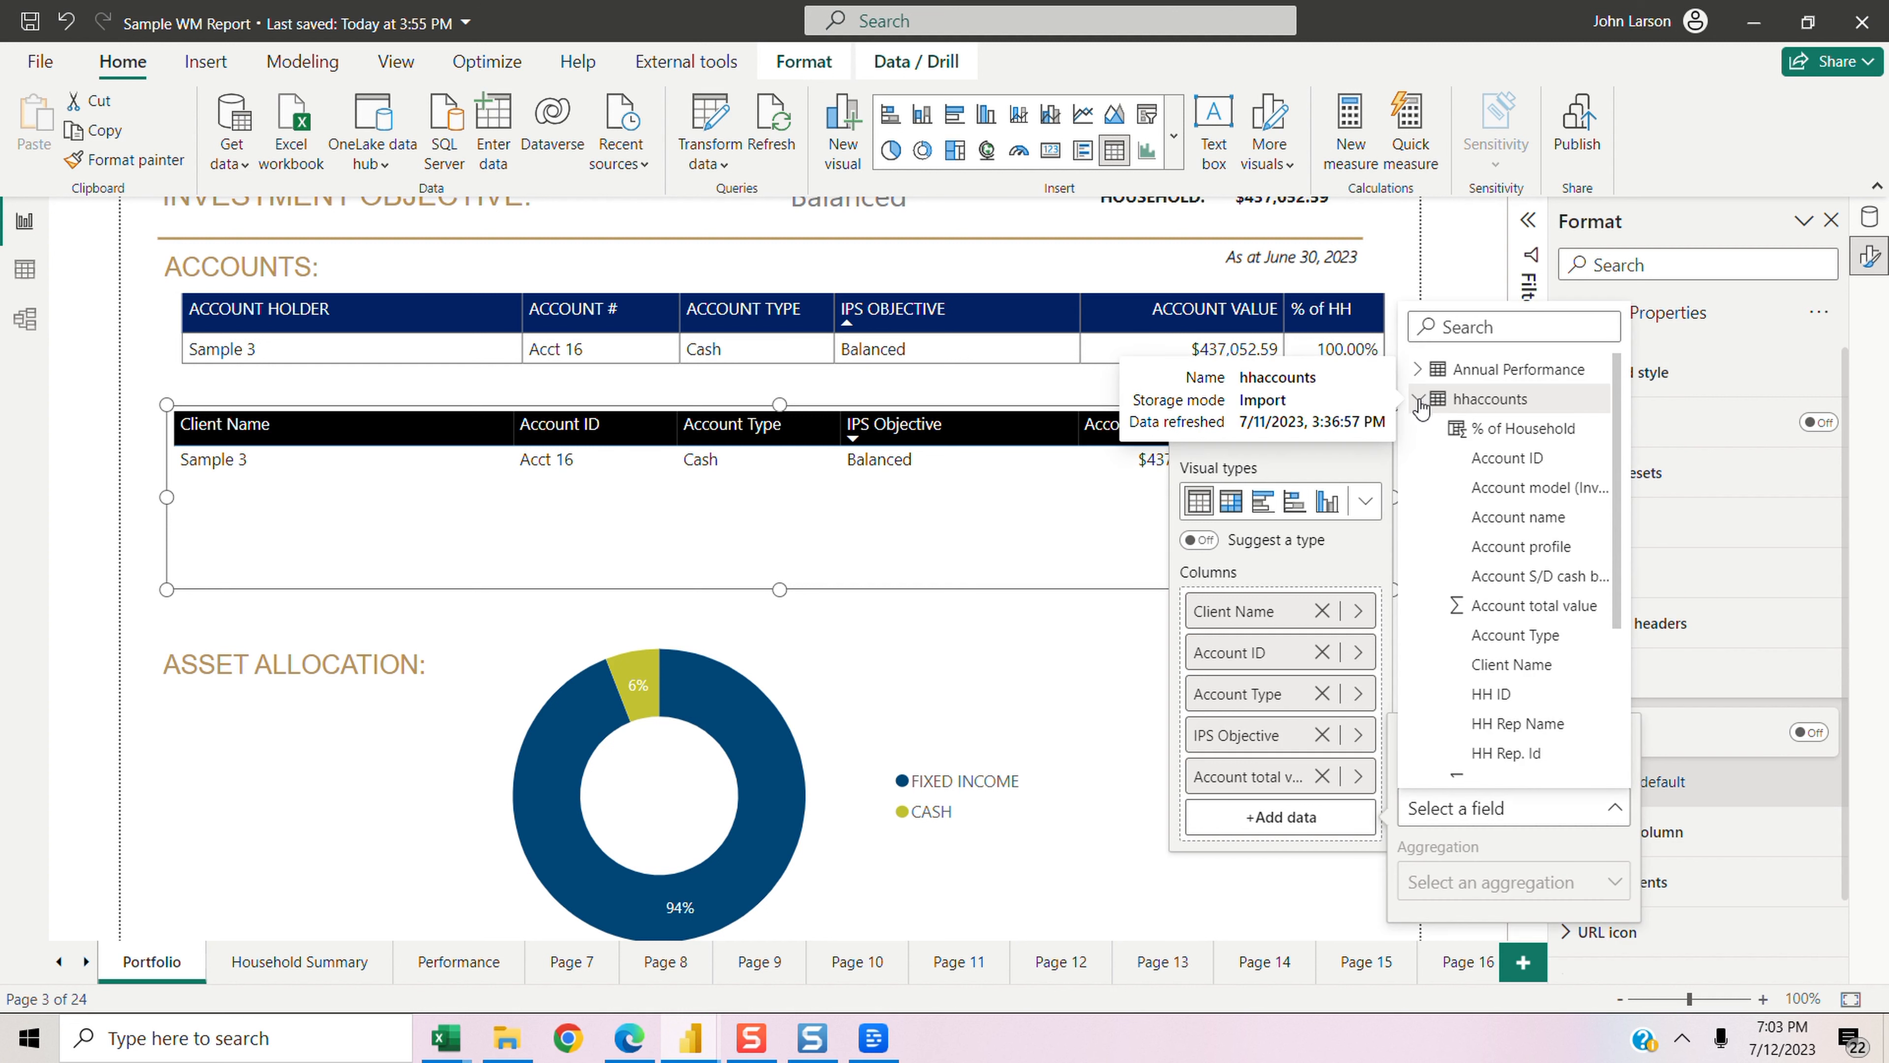
{"action": "left_click", "coordinate": [1513, 430]}
{"action": "left_click", "coordinate": [1446, 582]}
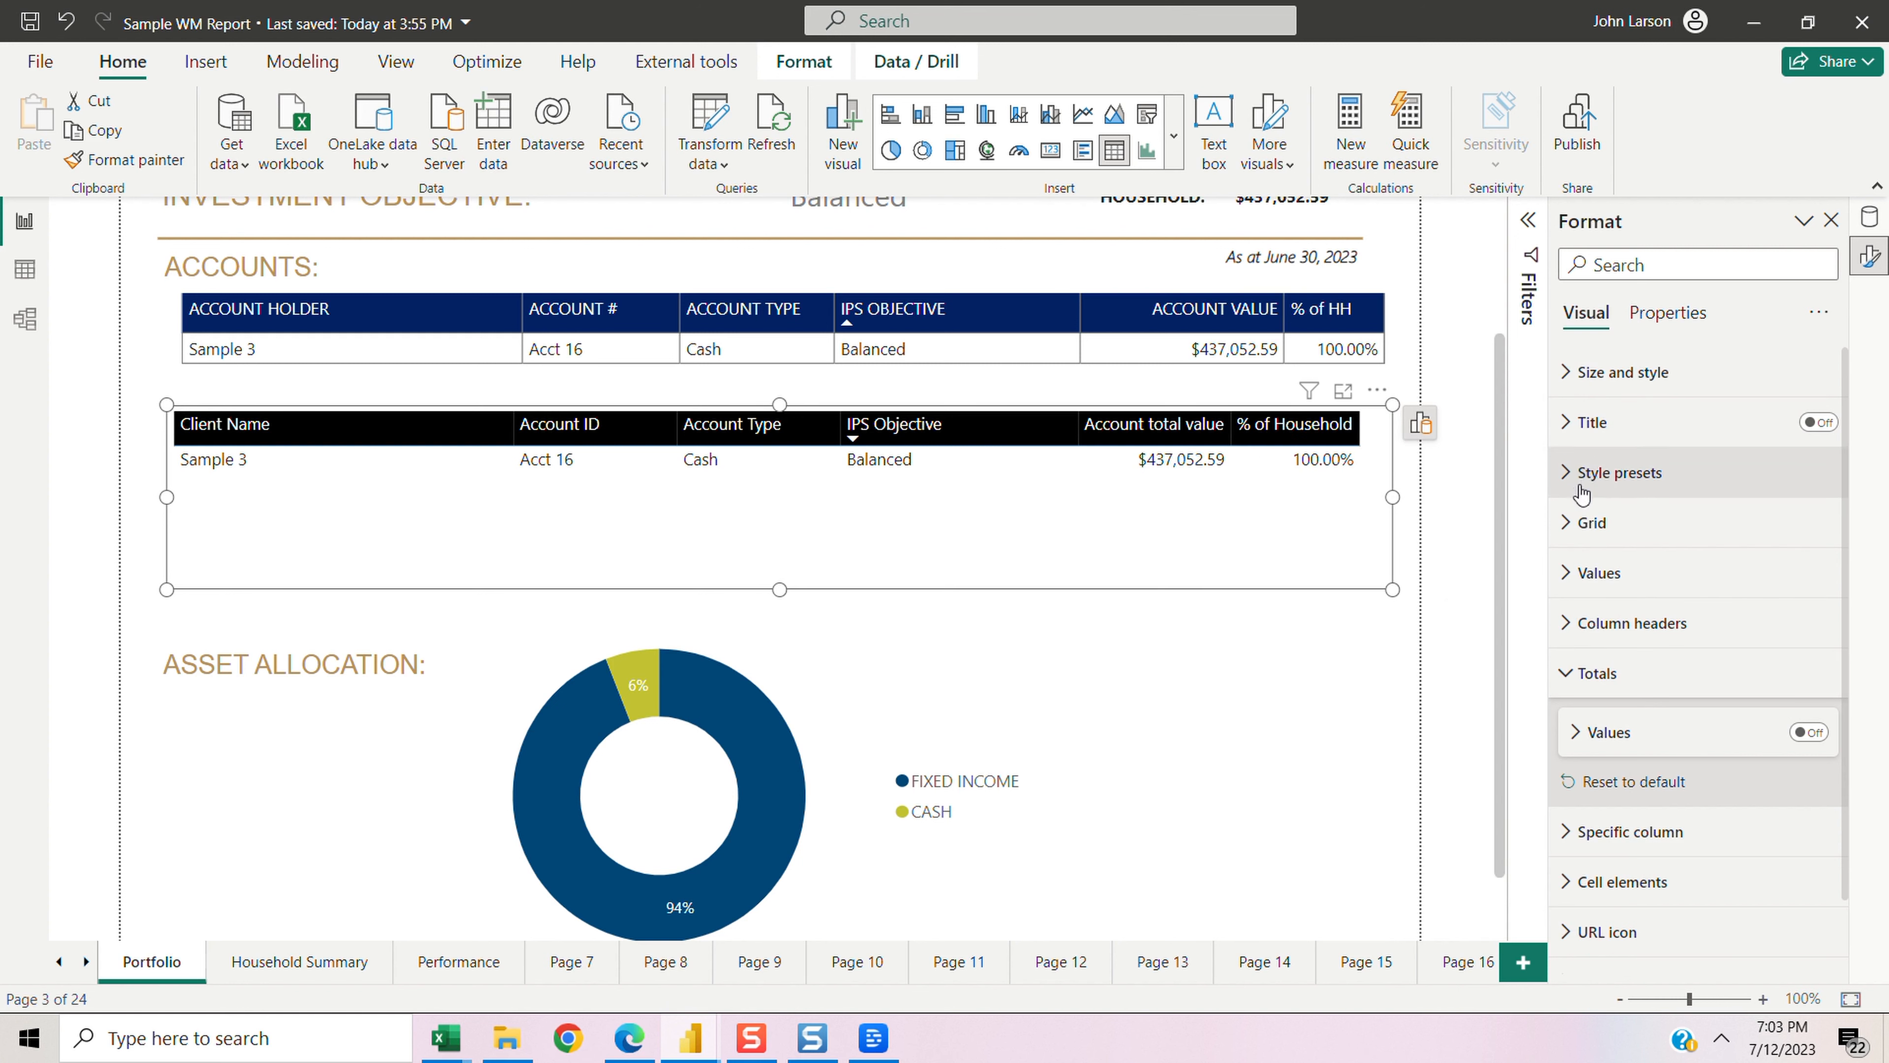
Step: Remove the new table below the ACCOUNTS table from the page
{"action": "left_click", "coordinate": [1592, 673]}
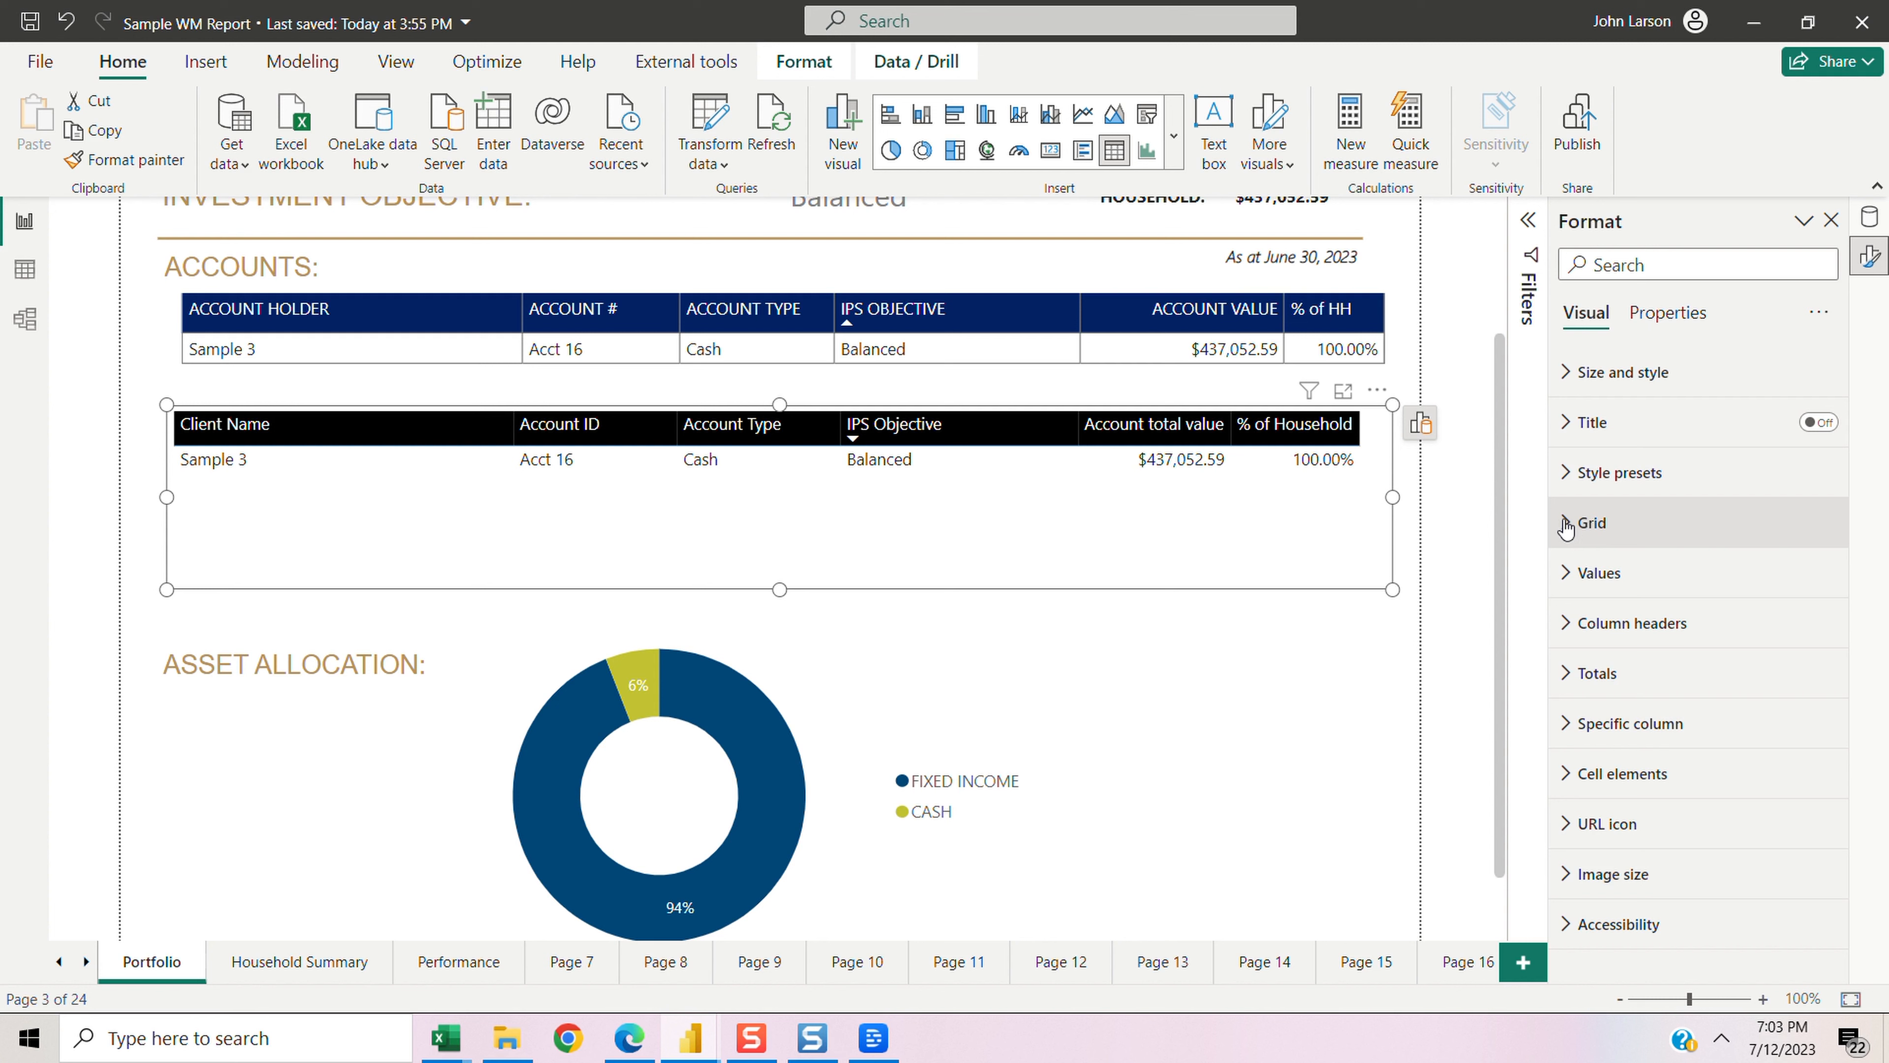
{"action": "left_click", "coordinate": [1378, 391]}
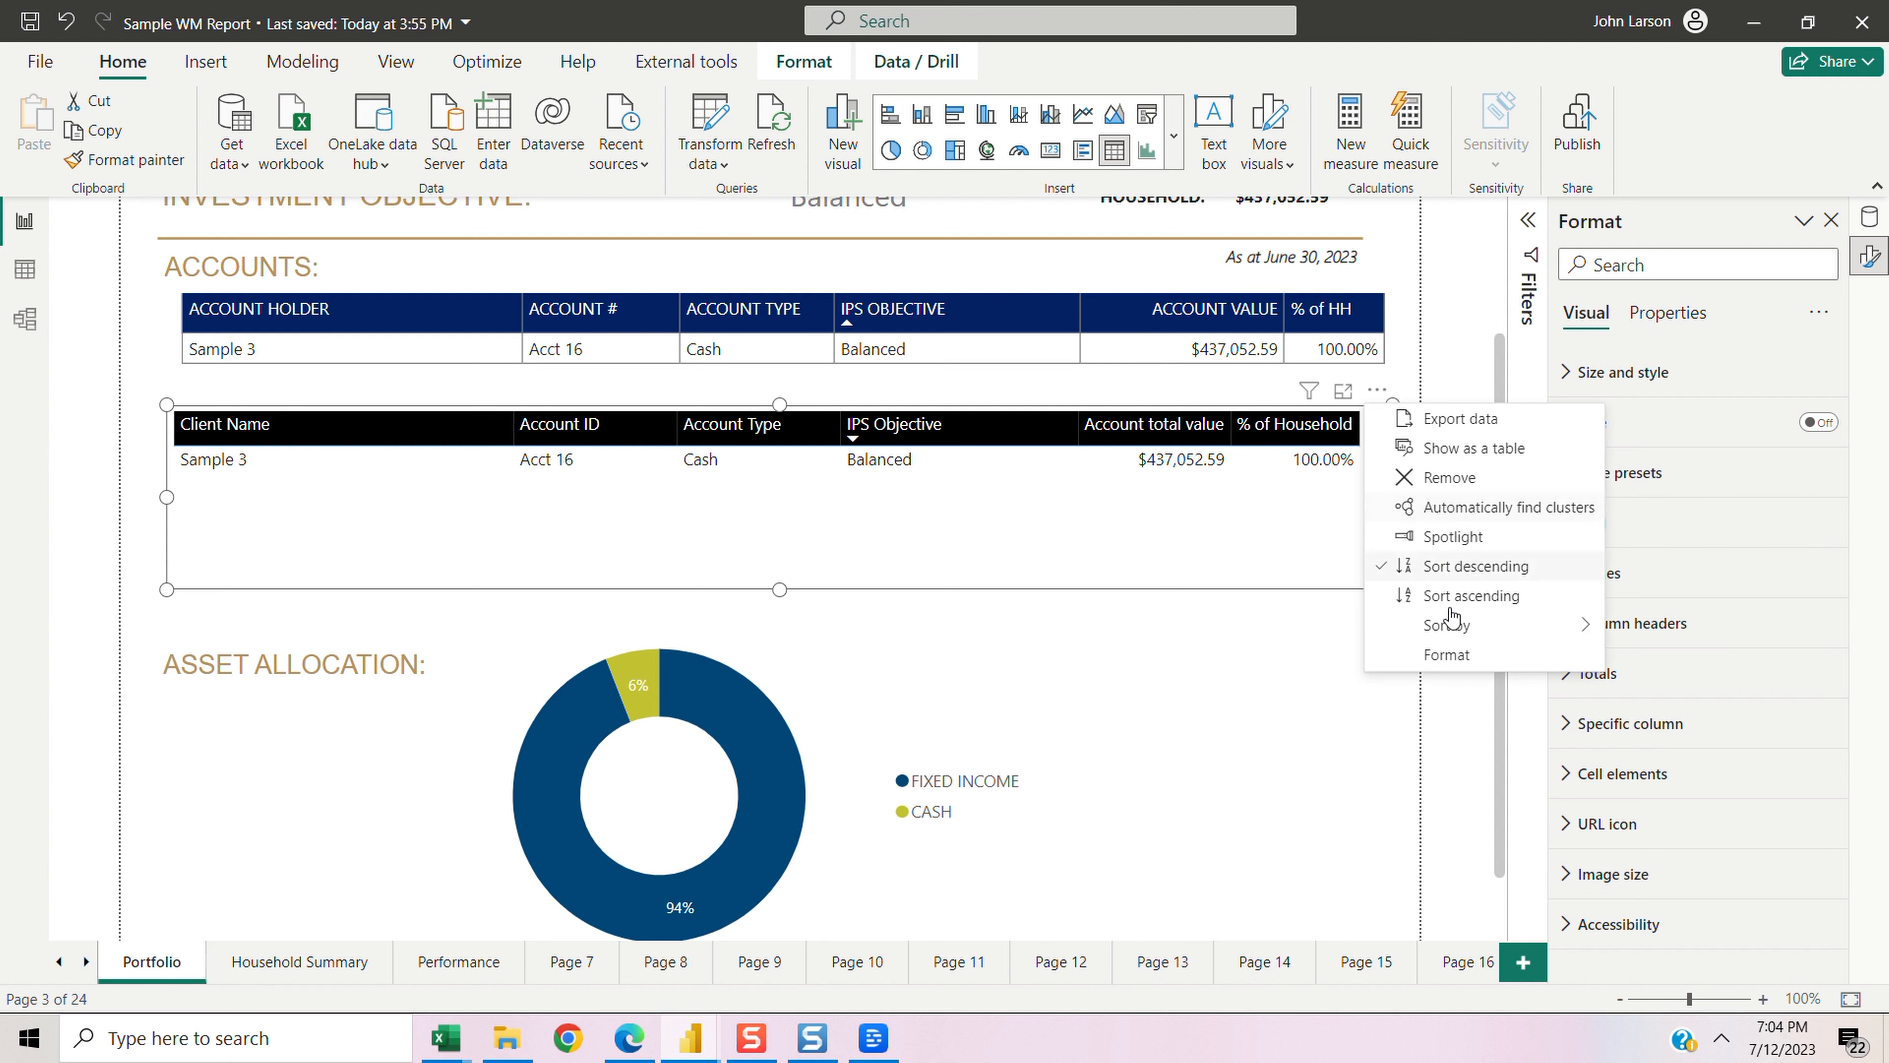
{"action": "left_click", "coordinate": [1431, 479]}
Step: Move the existing asset allocation donut chart toward the left edge of the page to free space beside it
{"action": "left_click", "coordinate": [1015, 654]}
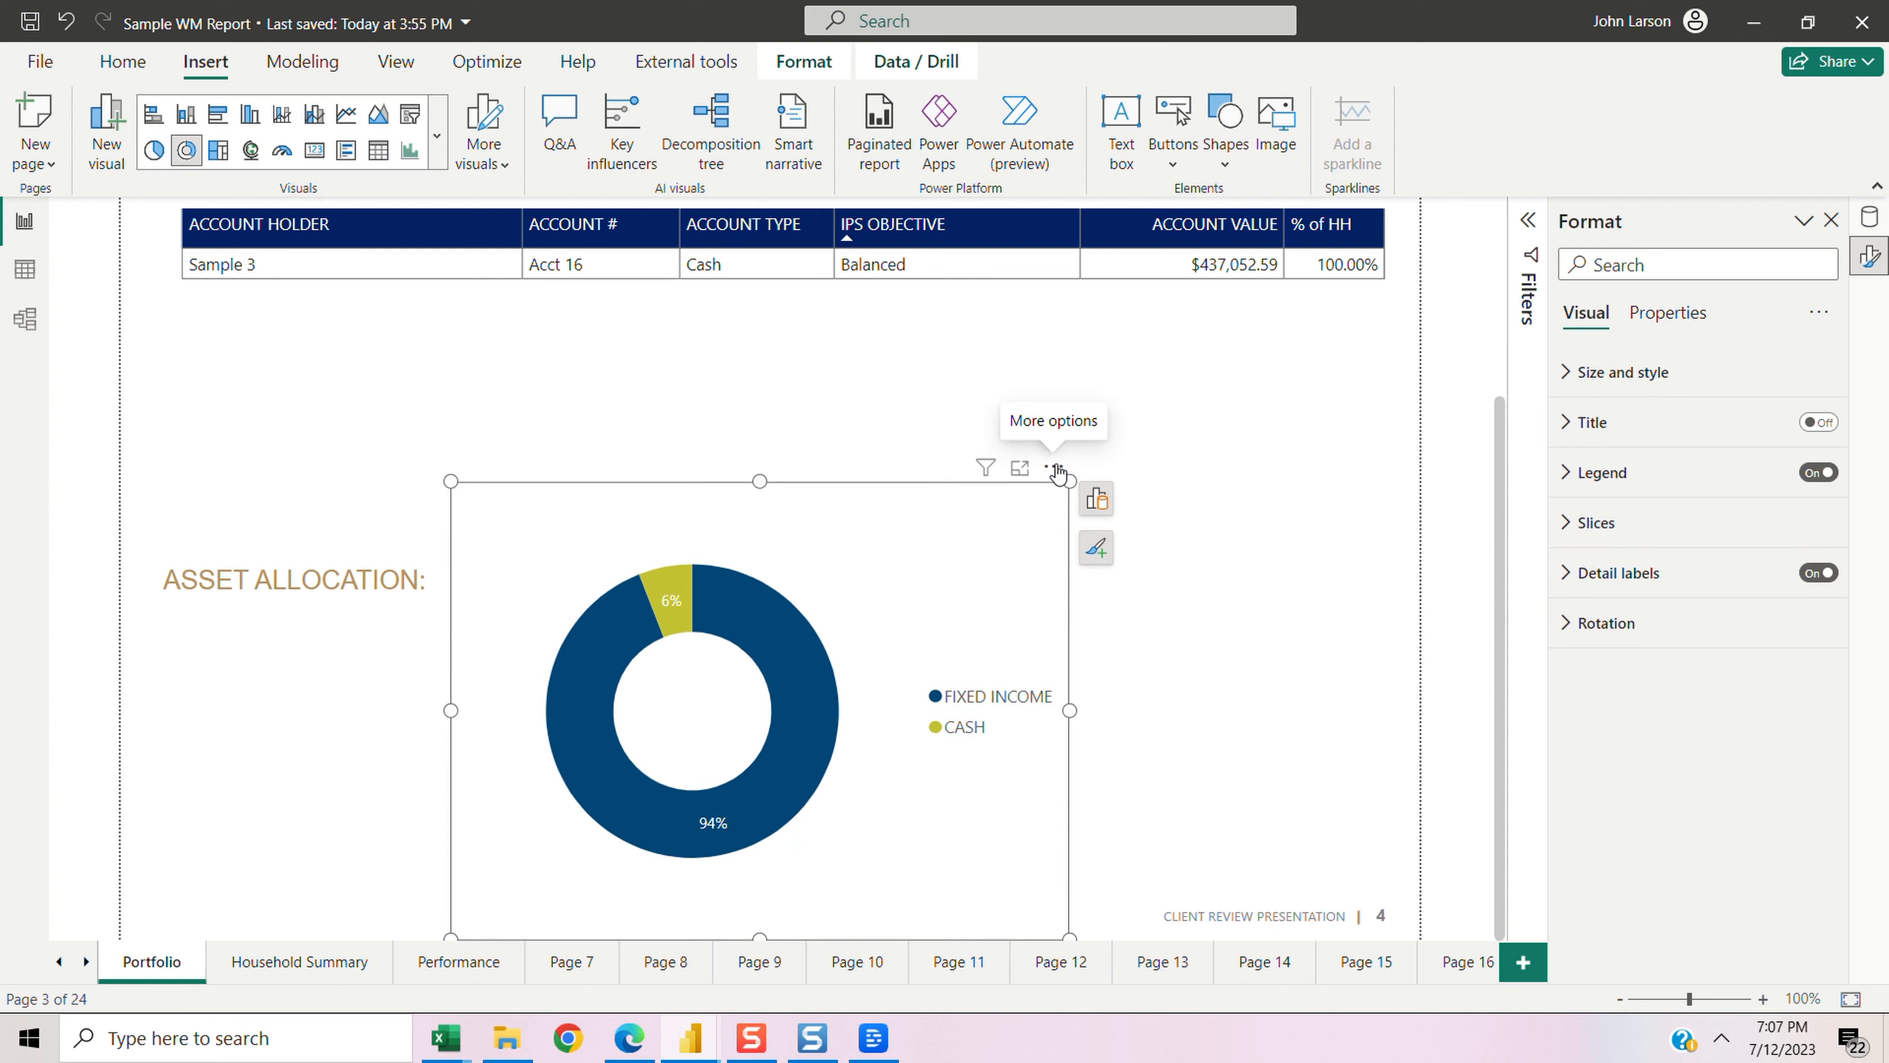
{"action": "left_click_drag", "start_coordinate": [1058, 471], "coordinate": [746, 440]}
{"action": "left_click", "coordinate": [1061, 563]}
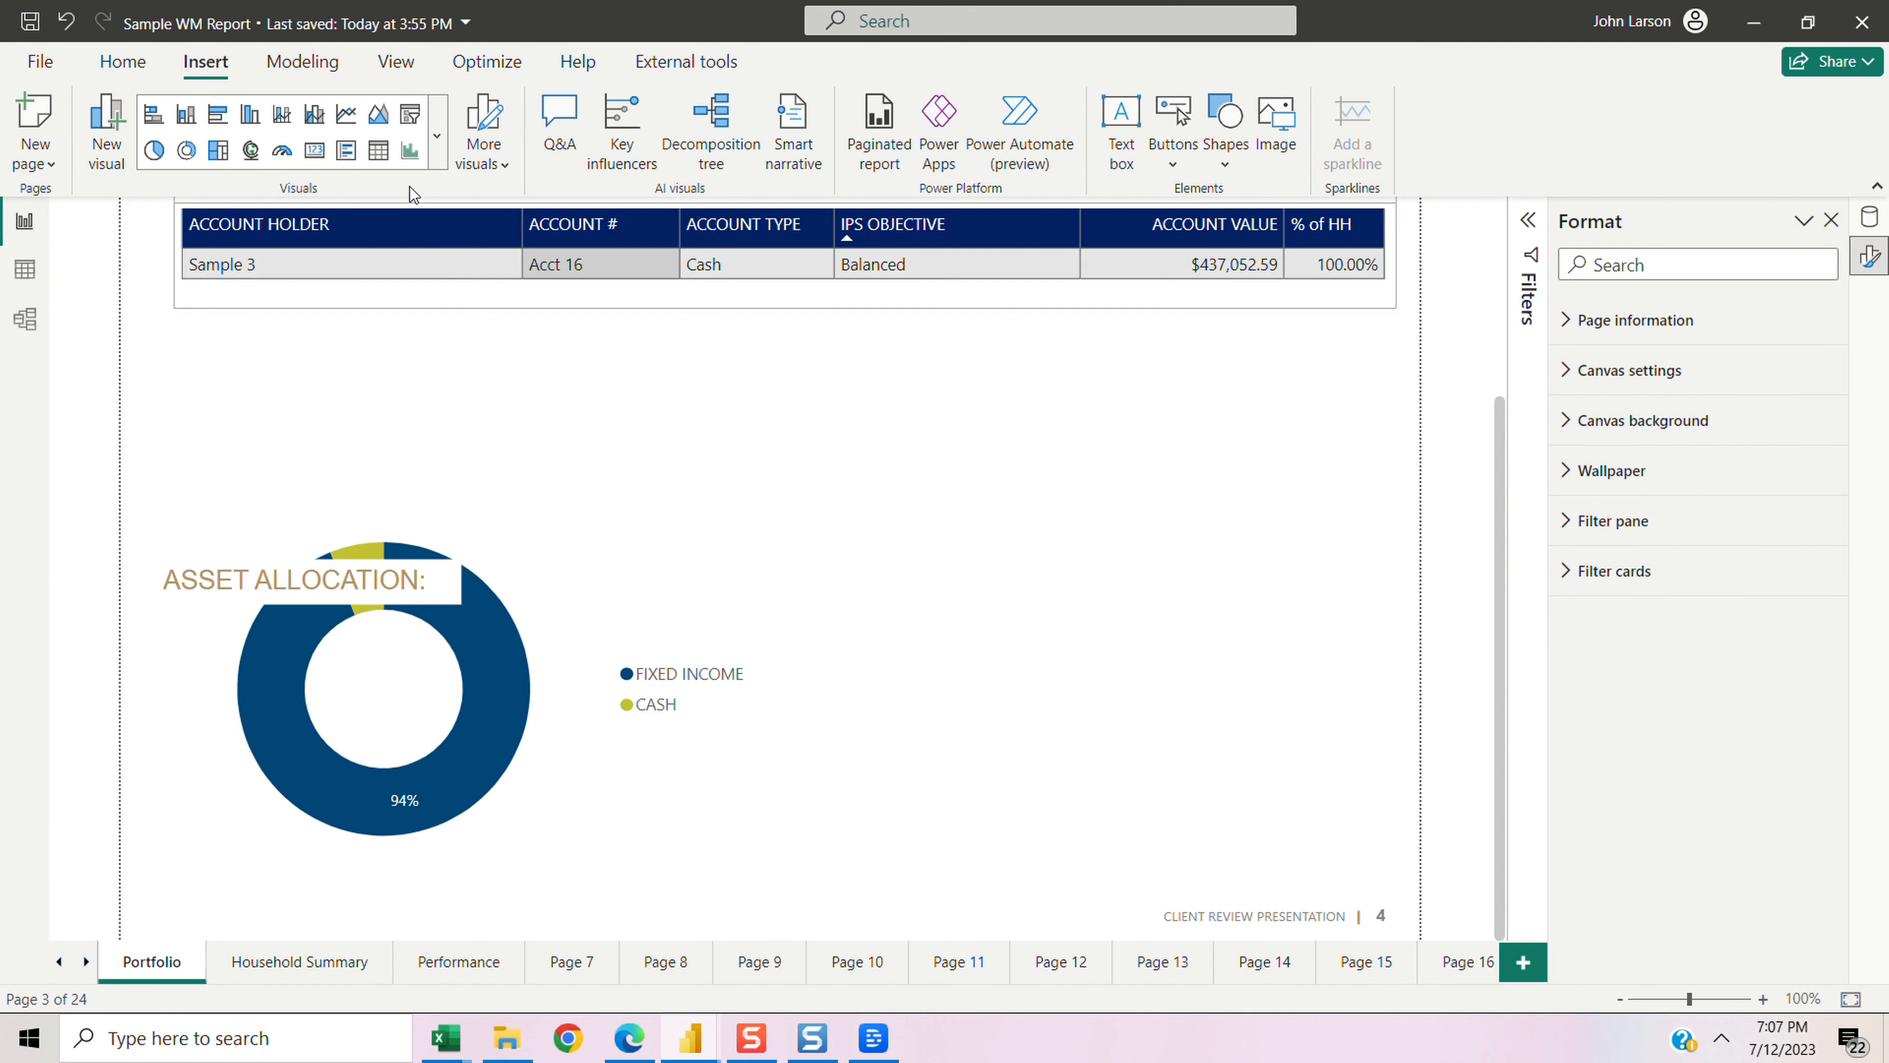
Step: Insert a donut chart and size it to fill the empty area beside the existing asset allocation chart
{"action": "left_click", "coordinate": [186, 151]}
{"action": "left_click_drag", "start_coordinate": [381, 307], "coordinate": [1067, 451]}
{"action": "left_click_drag", "start_coordinate": [1075, 668], "coordinate": [1395, 898]}
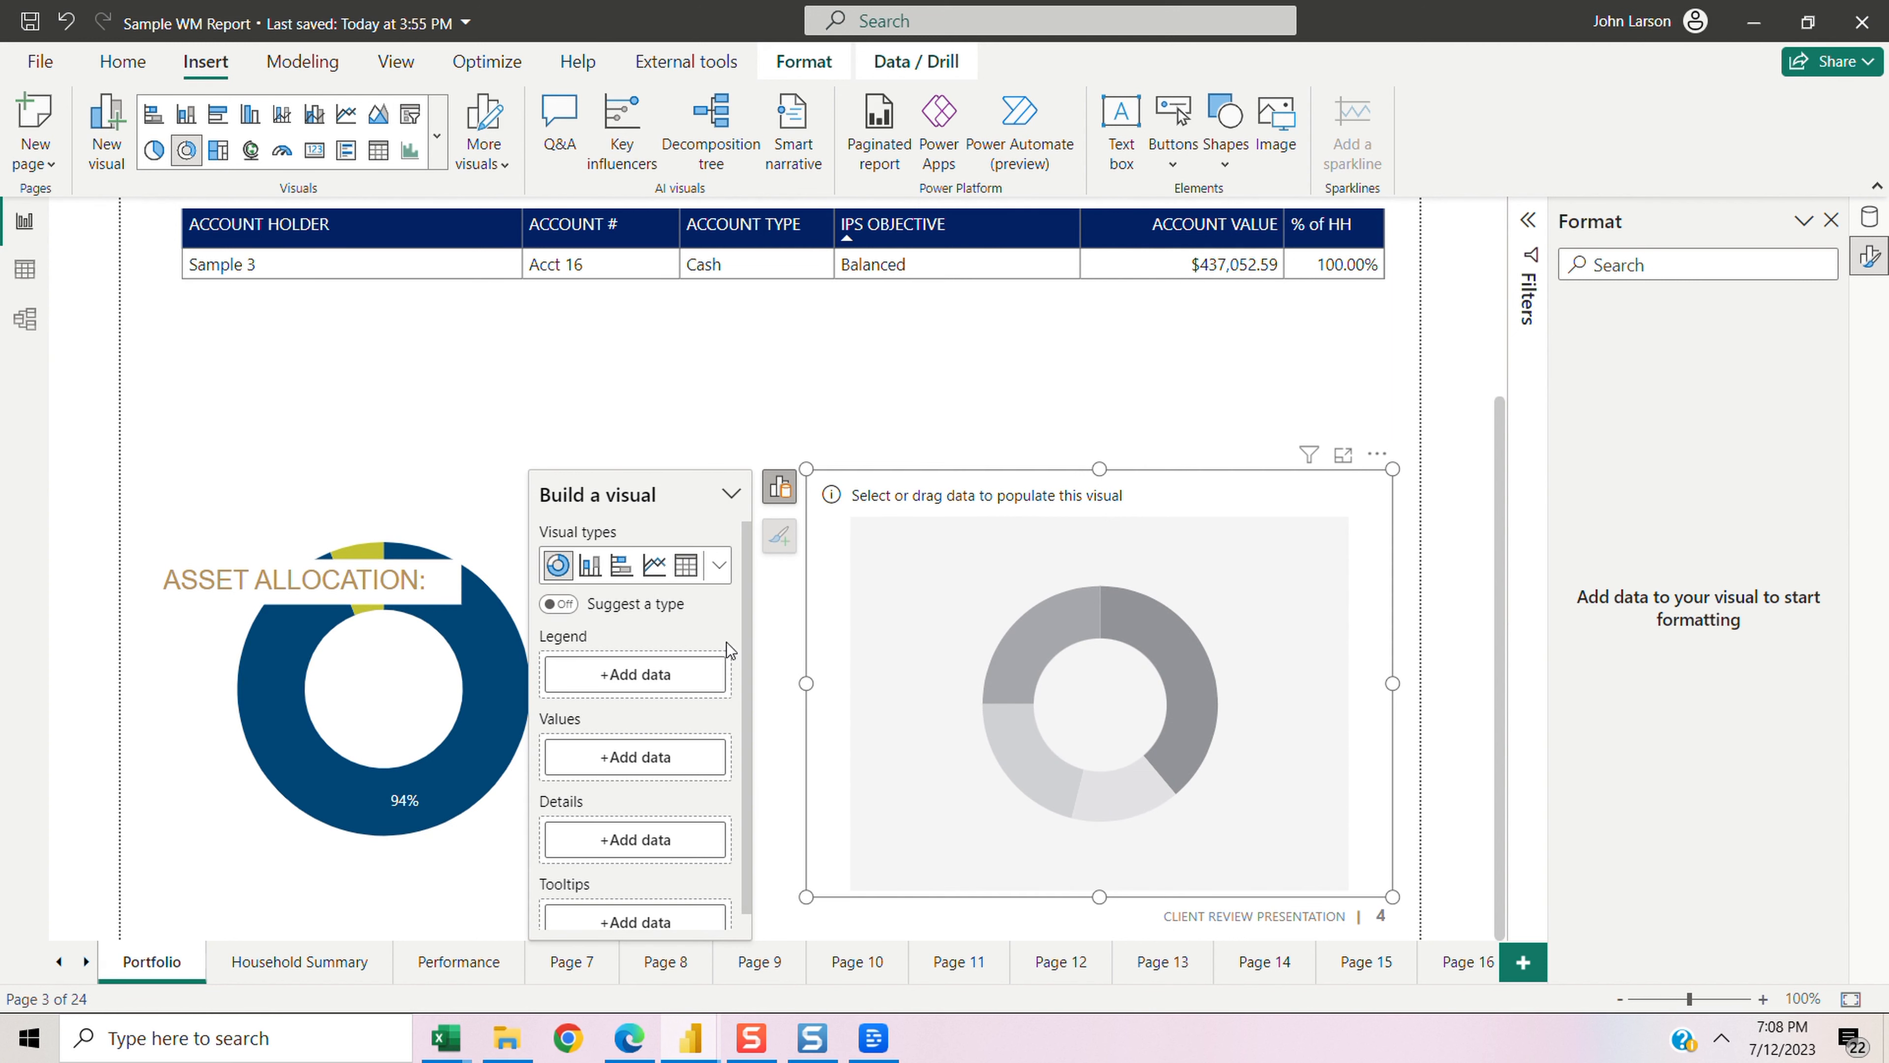
Step: Use the Classification field from hhacctpositions as the legend of the new donut chart
{"action": "left_click", "coordinate": [645, 678]}
{"action": "left_click", "coordinate": [853, 286]}
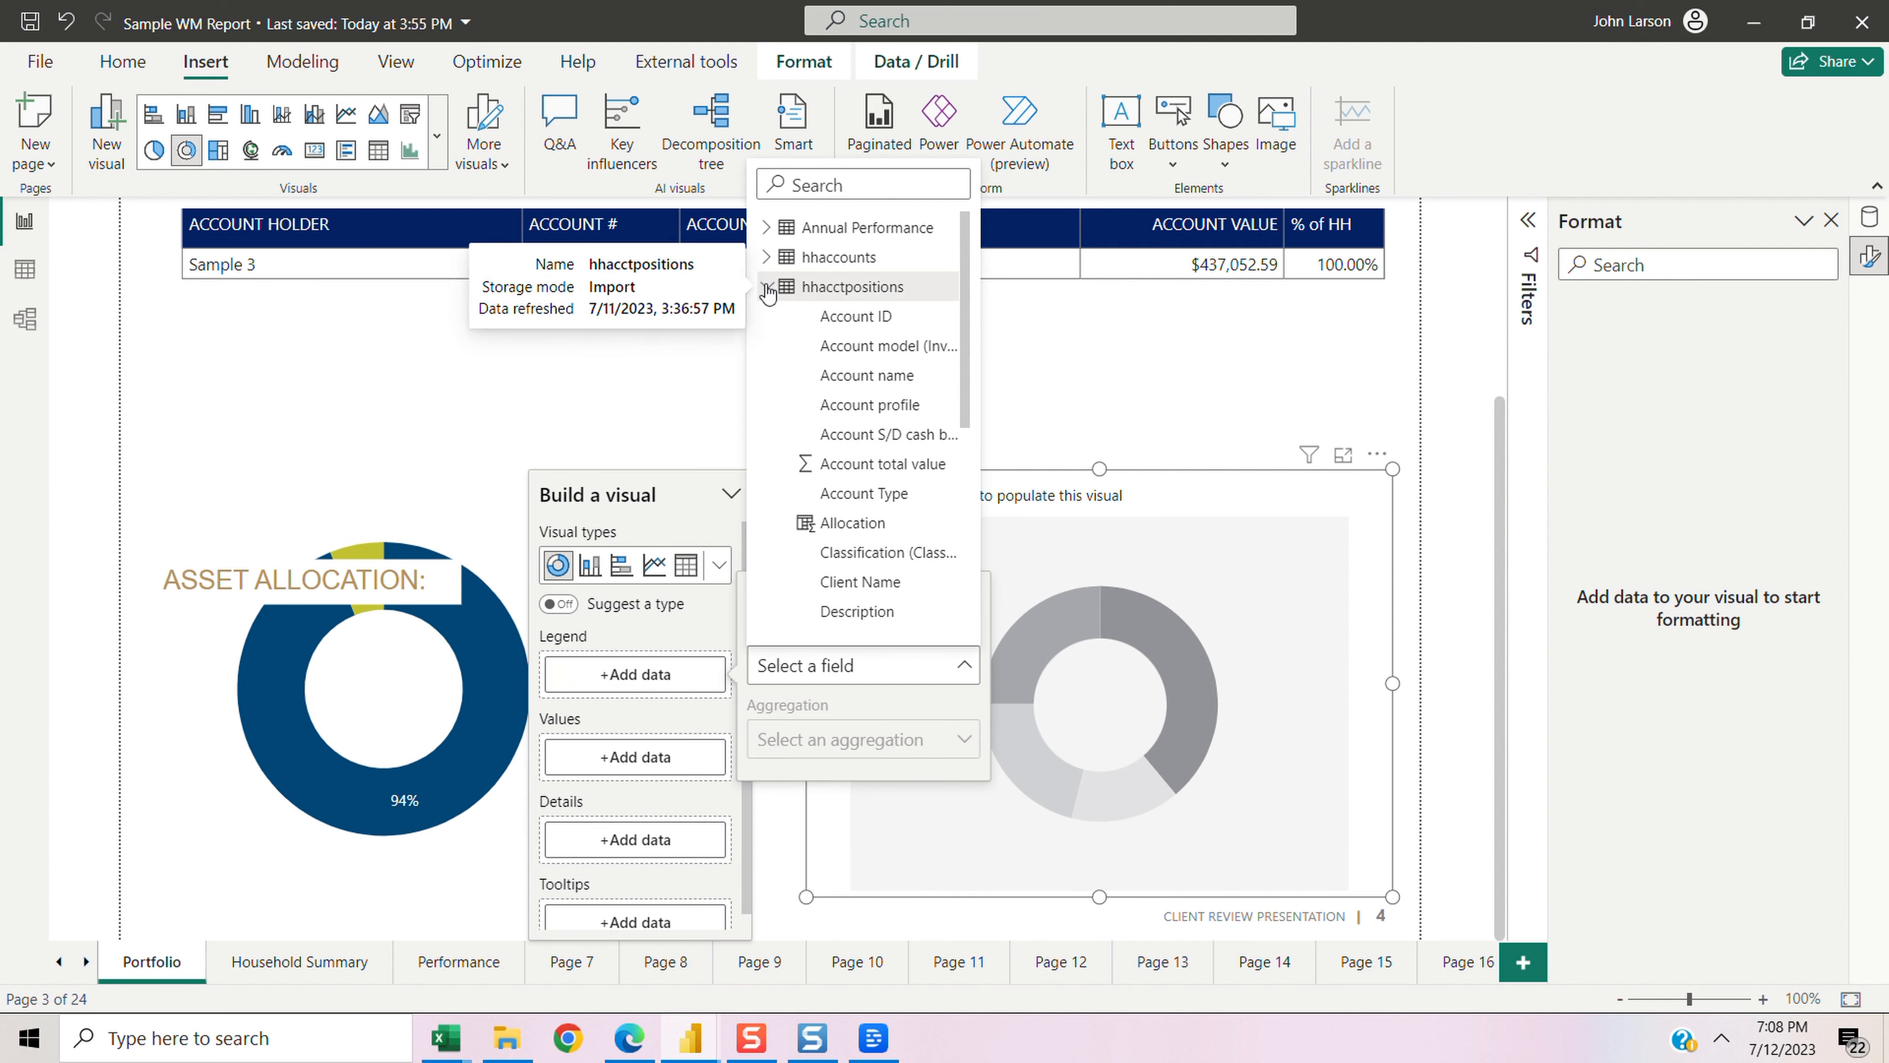
{"action": "left_click", "coordinate": [871, 555]}
Step: Add the Allocation field from hhacctpositions as the values of the new donut chart
{"action": "left_click", "coordinate": [654, 800]}
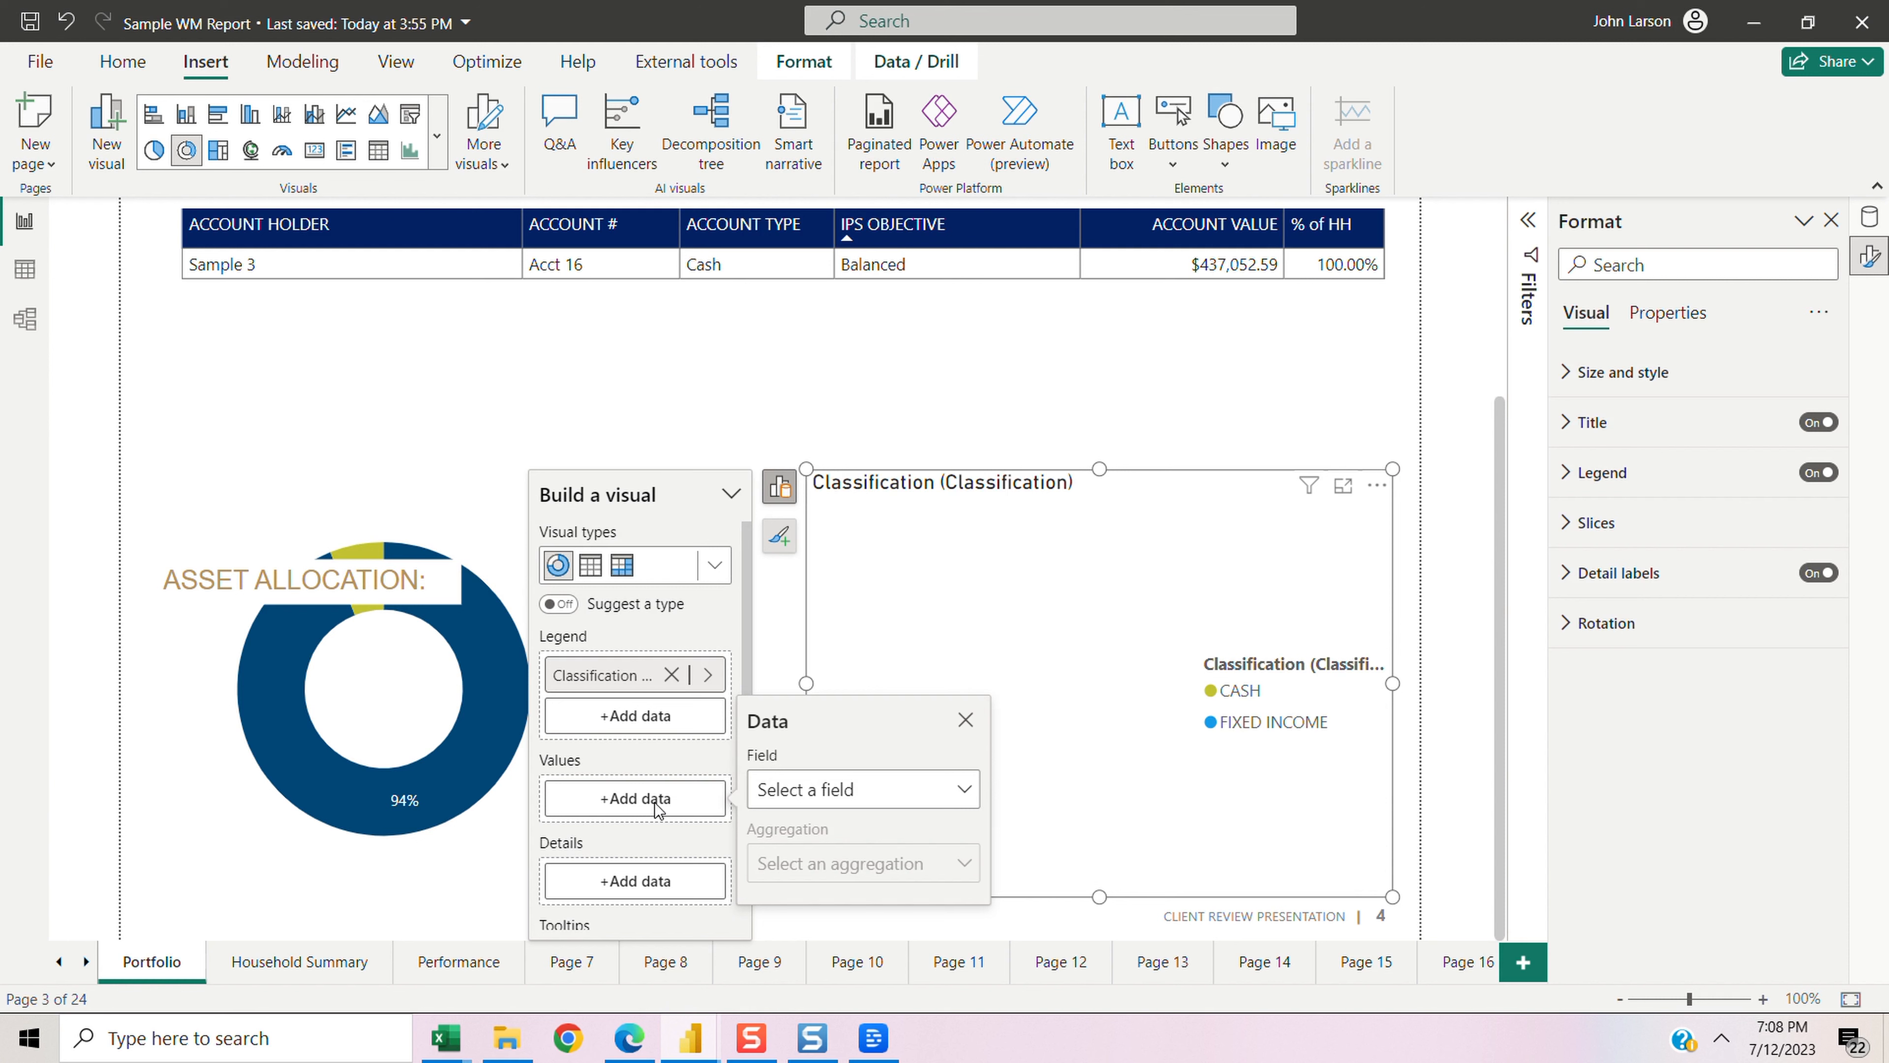
{"action": "left_click", "coordinate": [656, 809]}
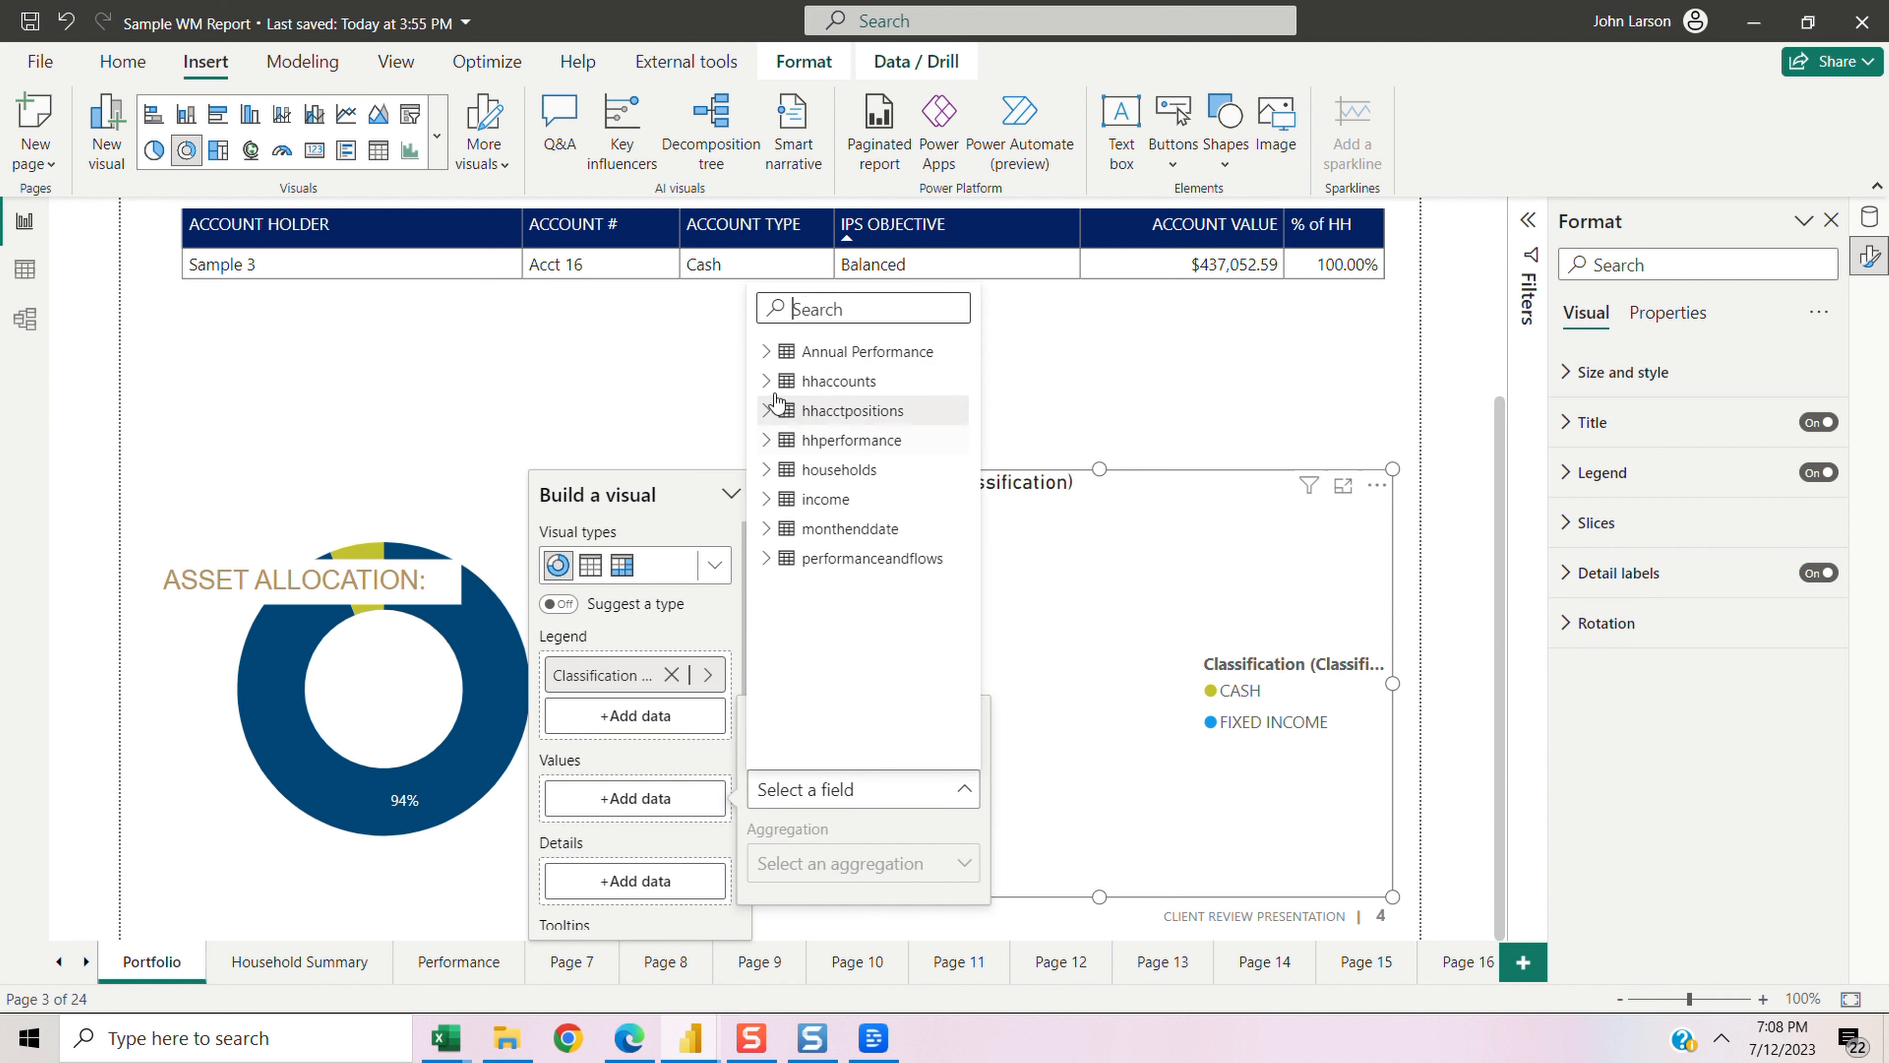
{"action": "left_click", "coordinate": [764, 412]}
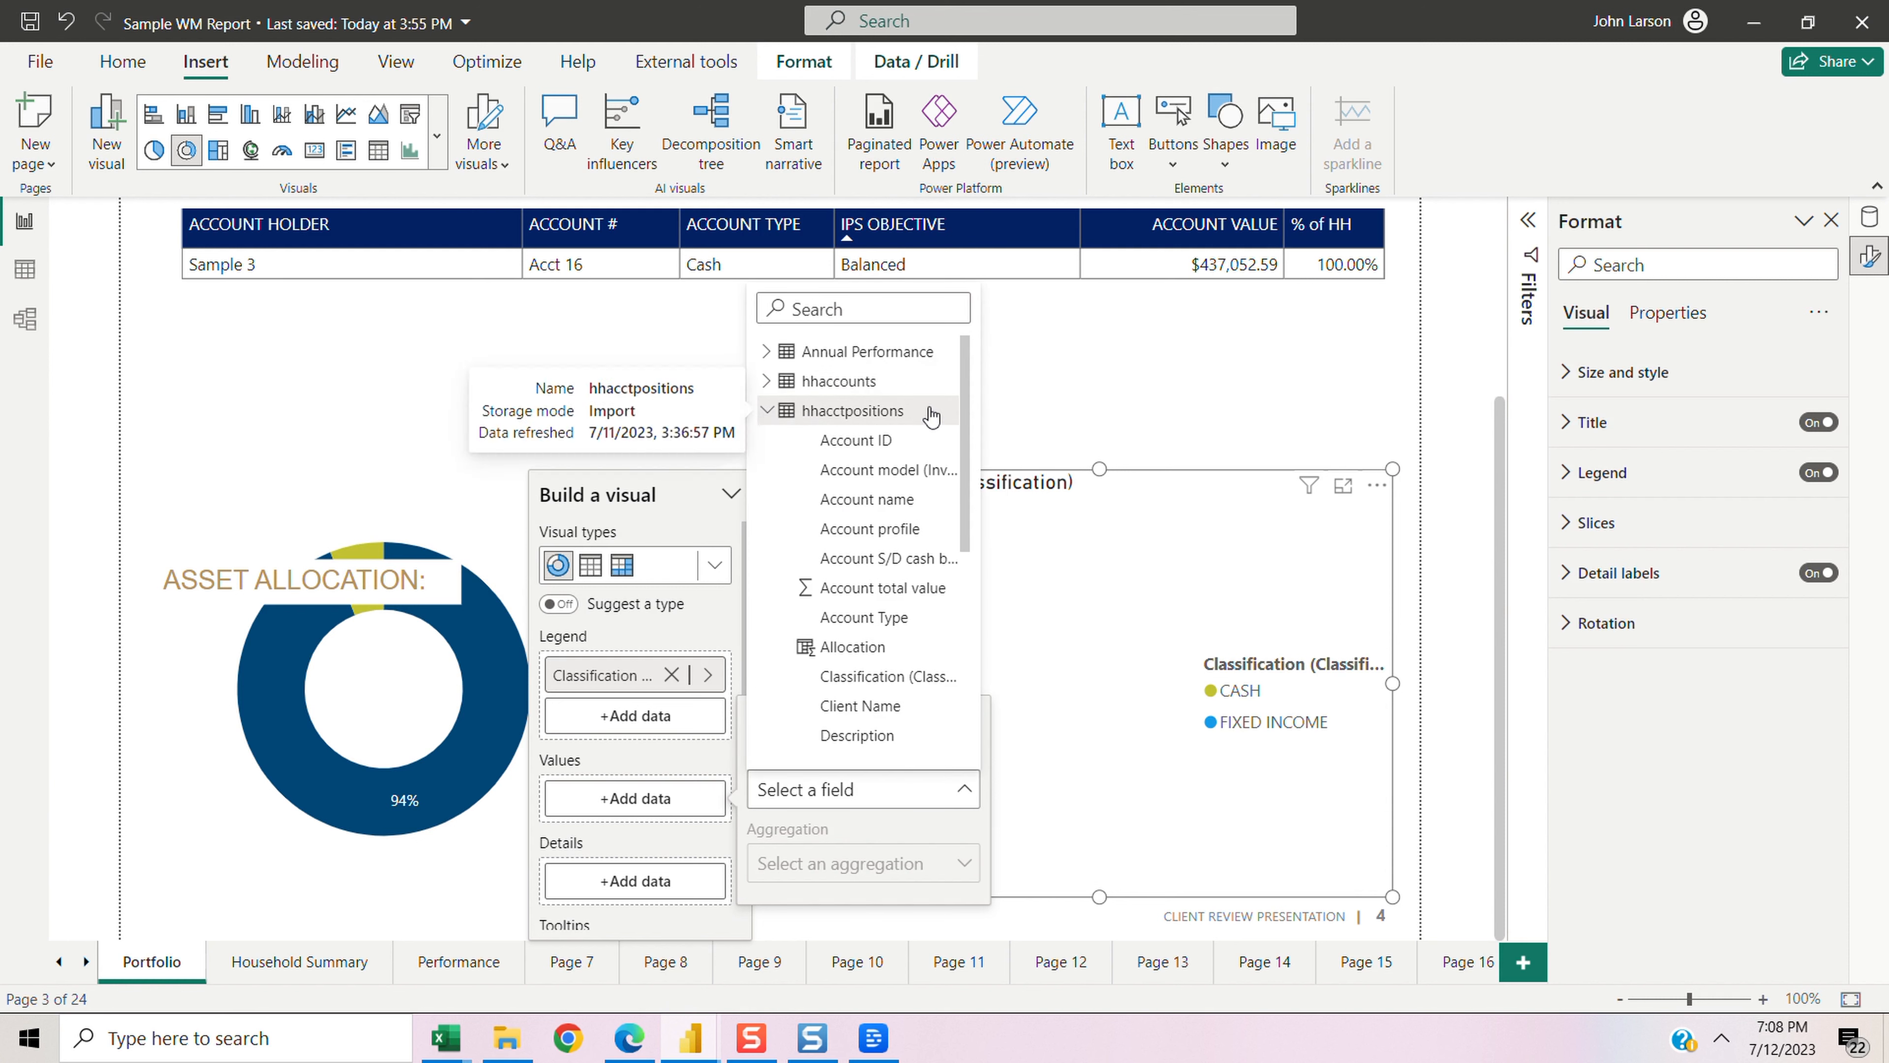
{"action": "scroll", "coordinate": [930, 417], "scroll_direction": "down", "scroll_amount": 3}
{"action": "scroll", "coordinate": [967, 498], "scroll_direction": "down", "scroll_amount": 3}
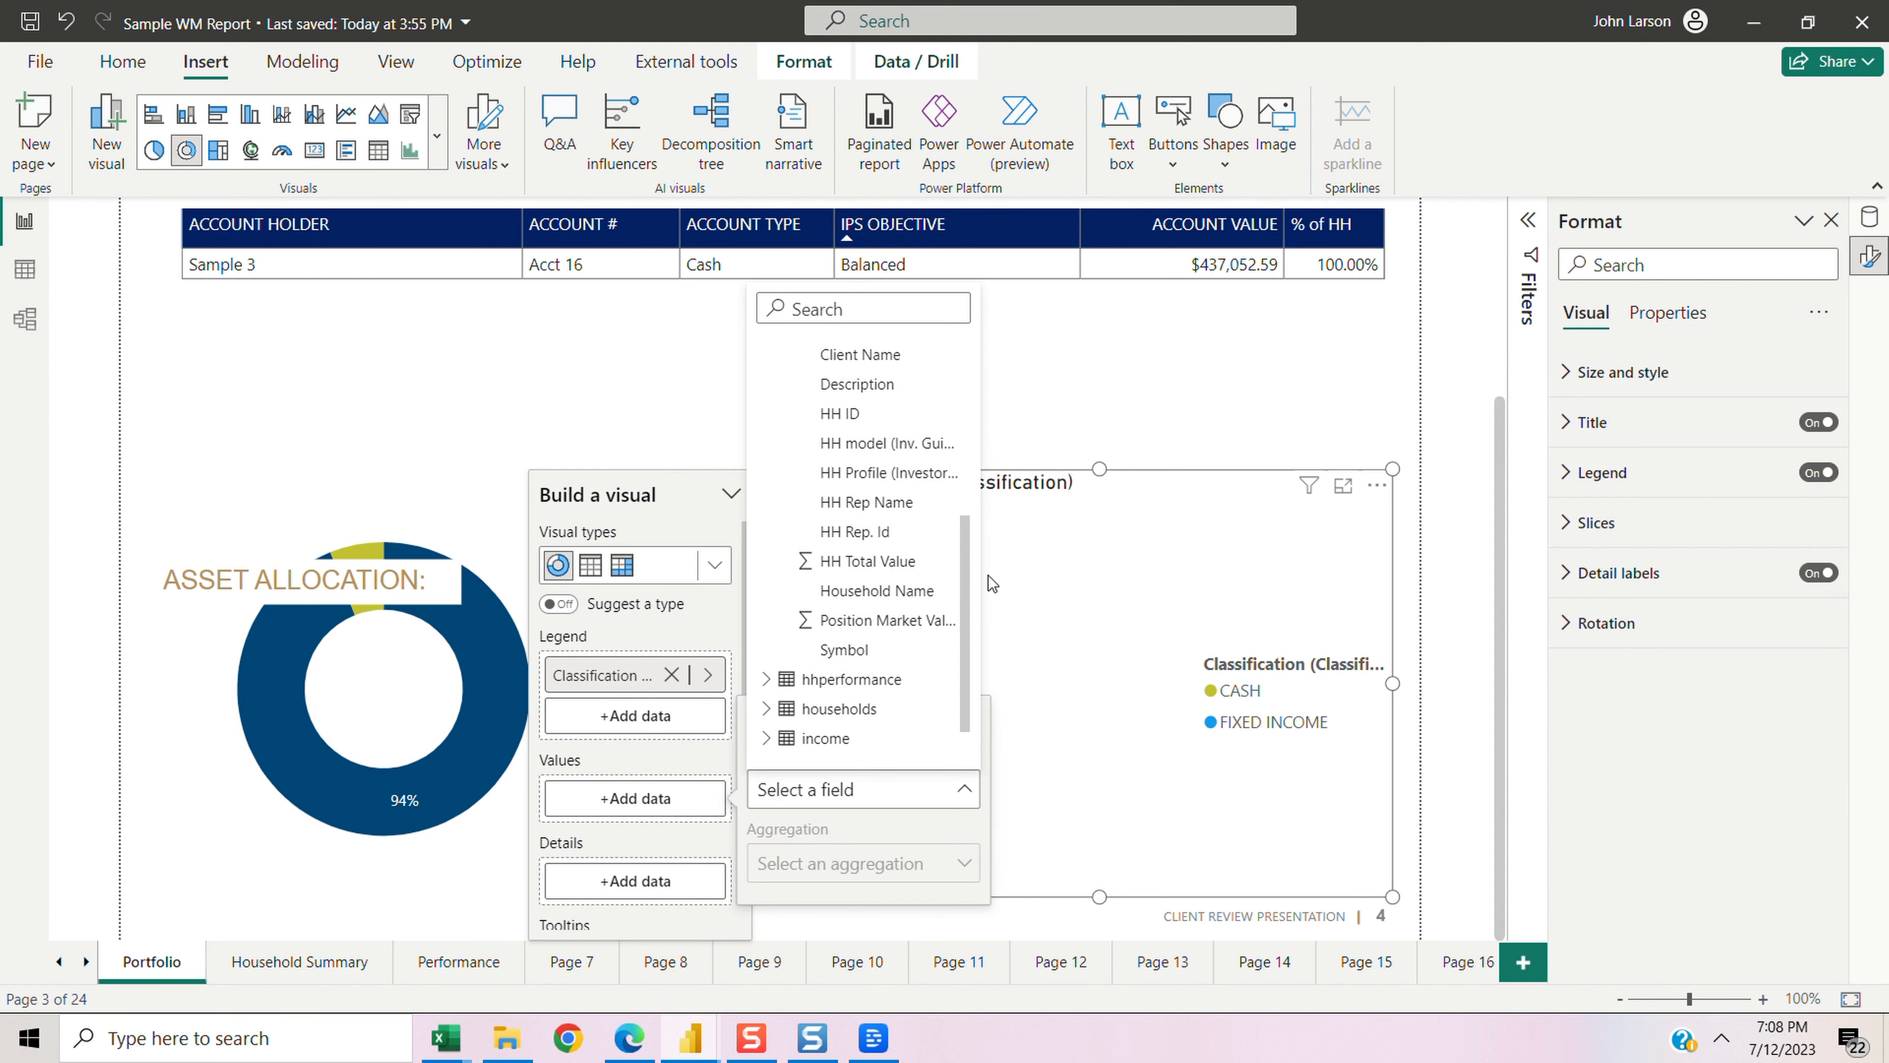
{"action": "scroll", "coordinate": [866, 530], "scroll_direction": "up", "scroll_amount": 4}
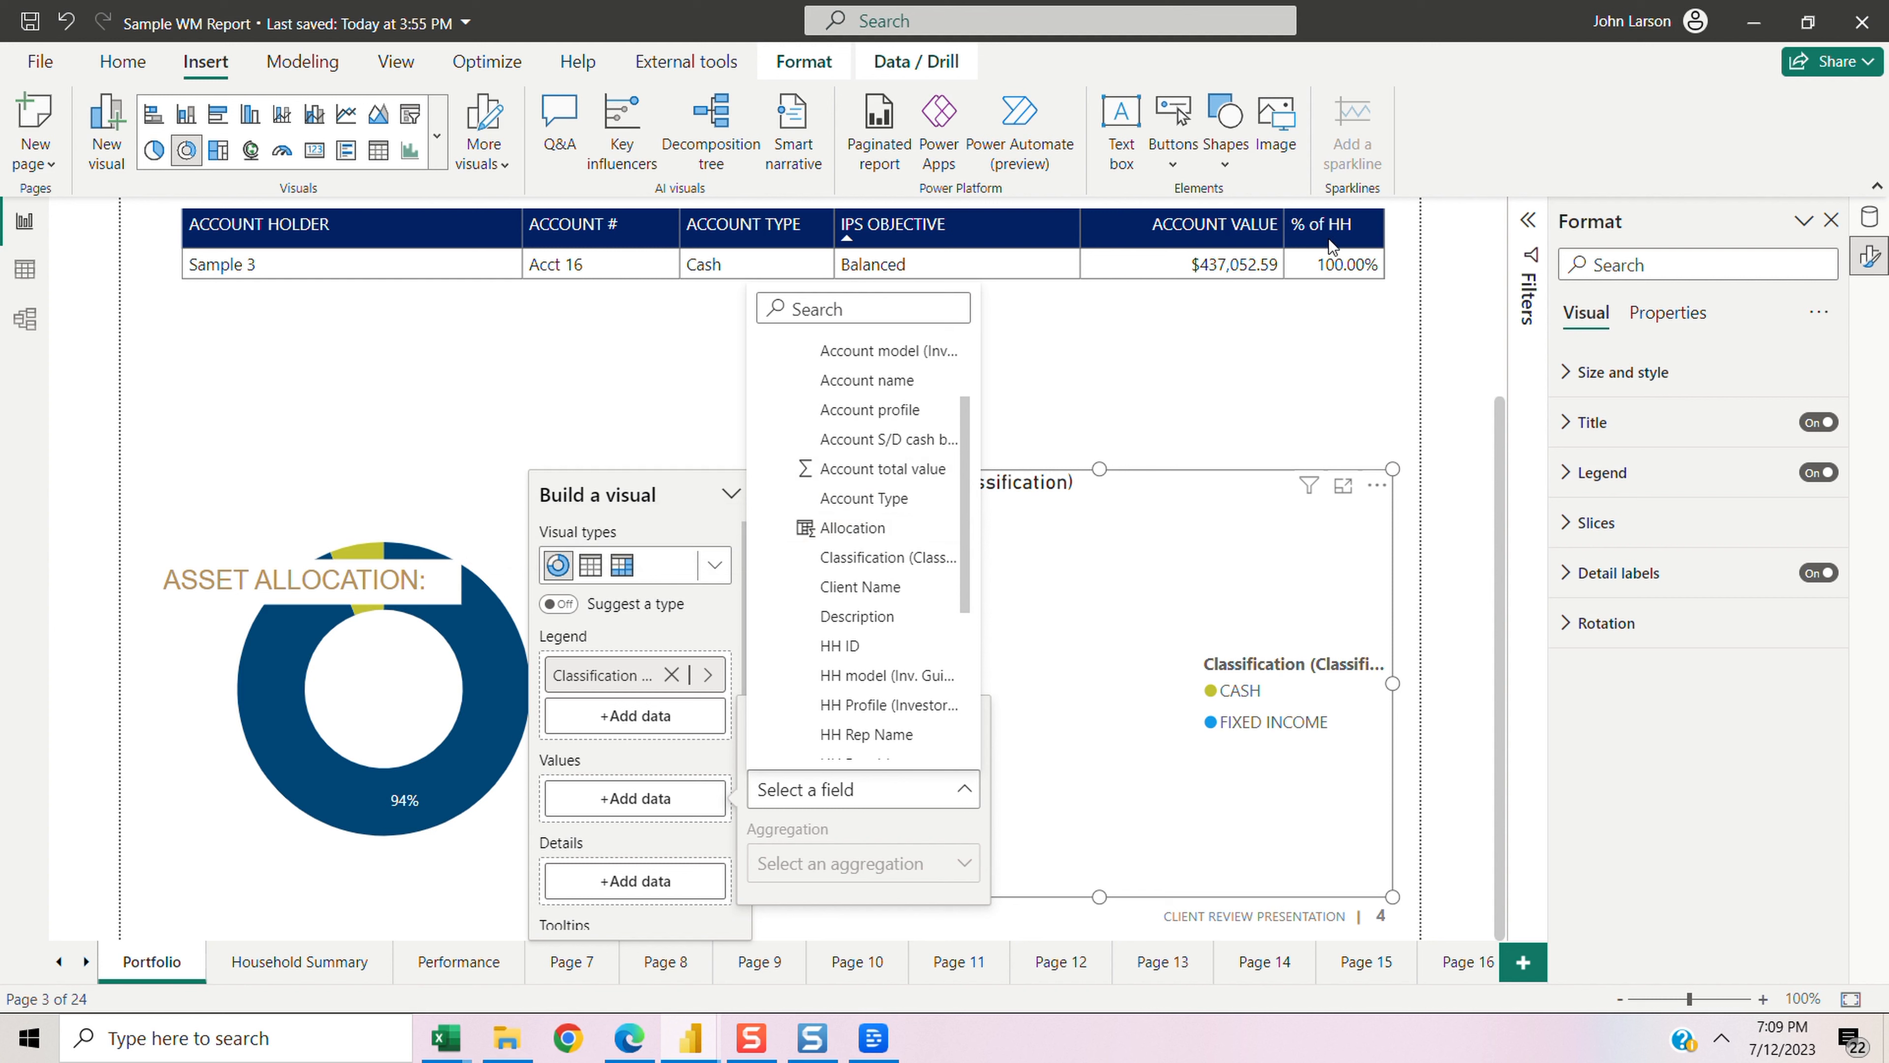
{"action": "left_click", "coordinate": [835, 531]}
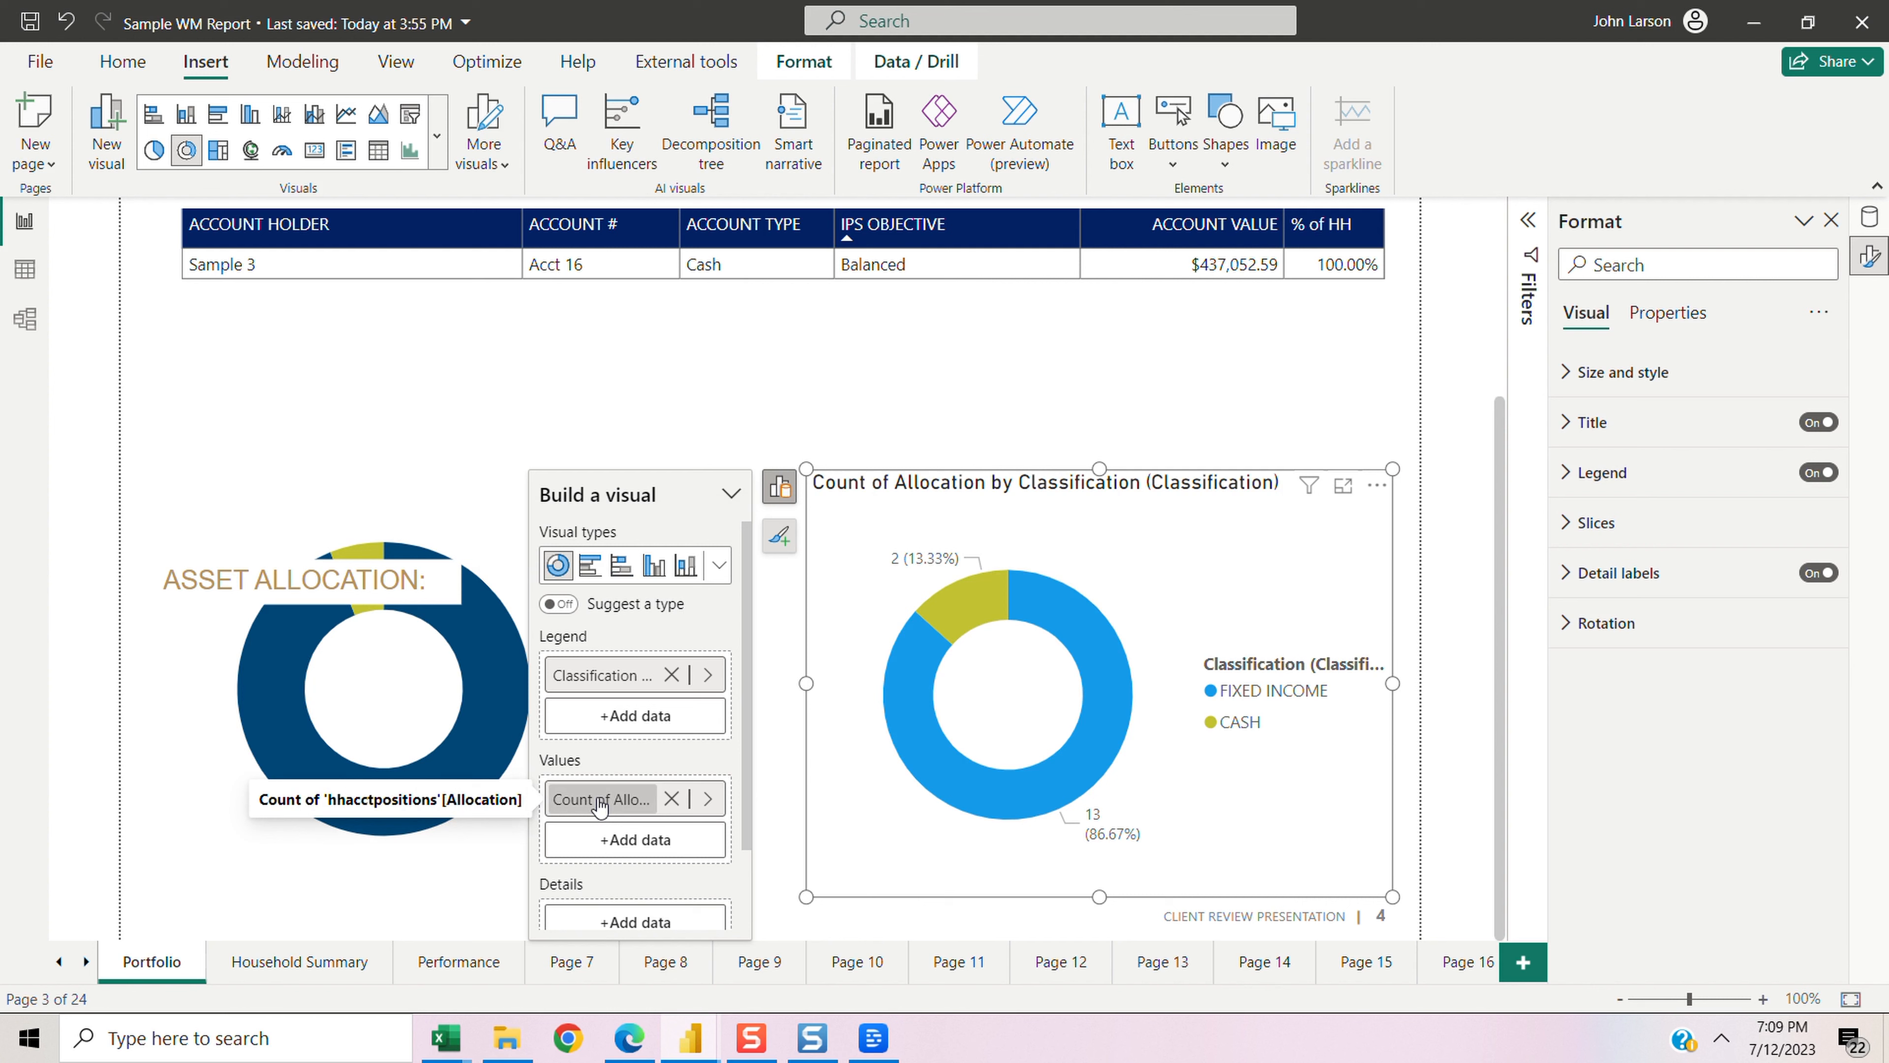
Step: Change the aggregation of the new donut chart's Allocation value to Sum
{"action": "right_click", "coordinate": [600, 802]}
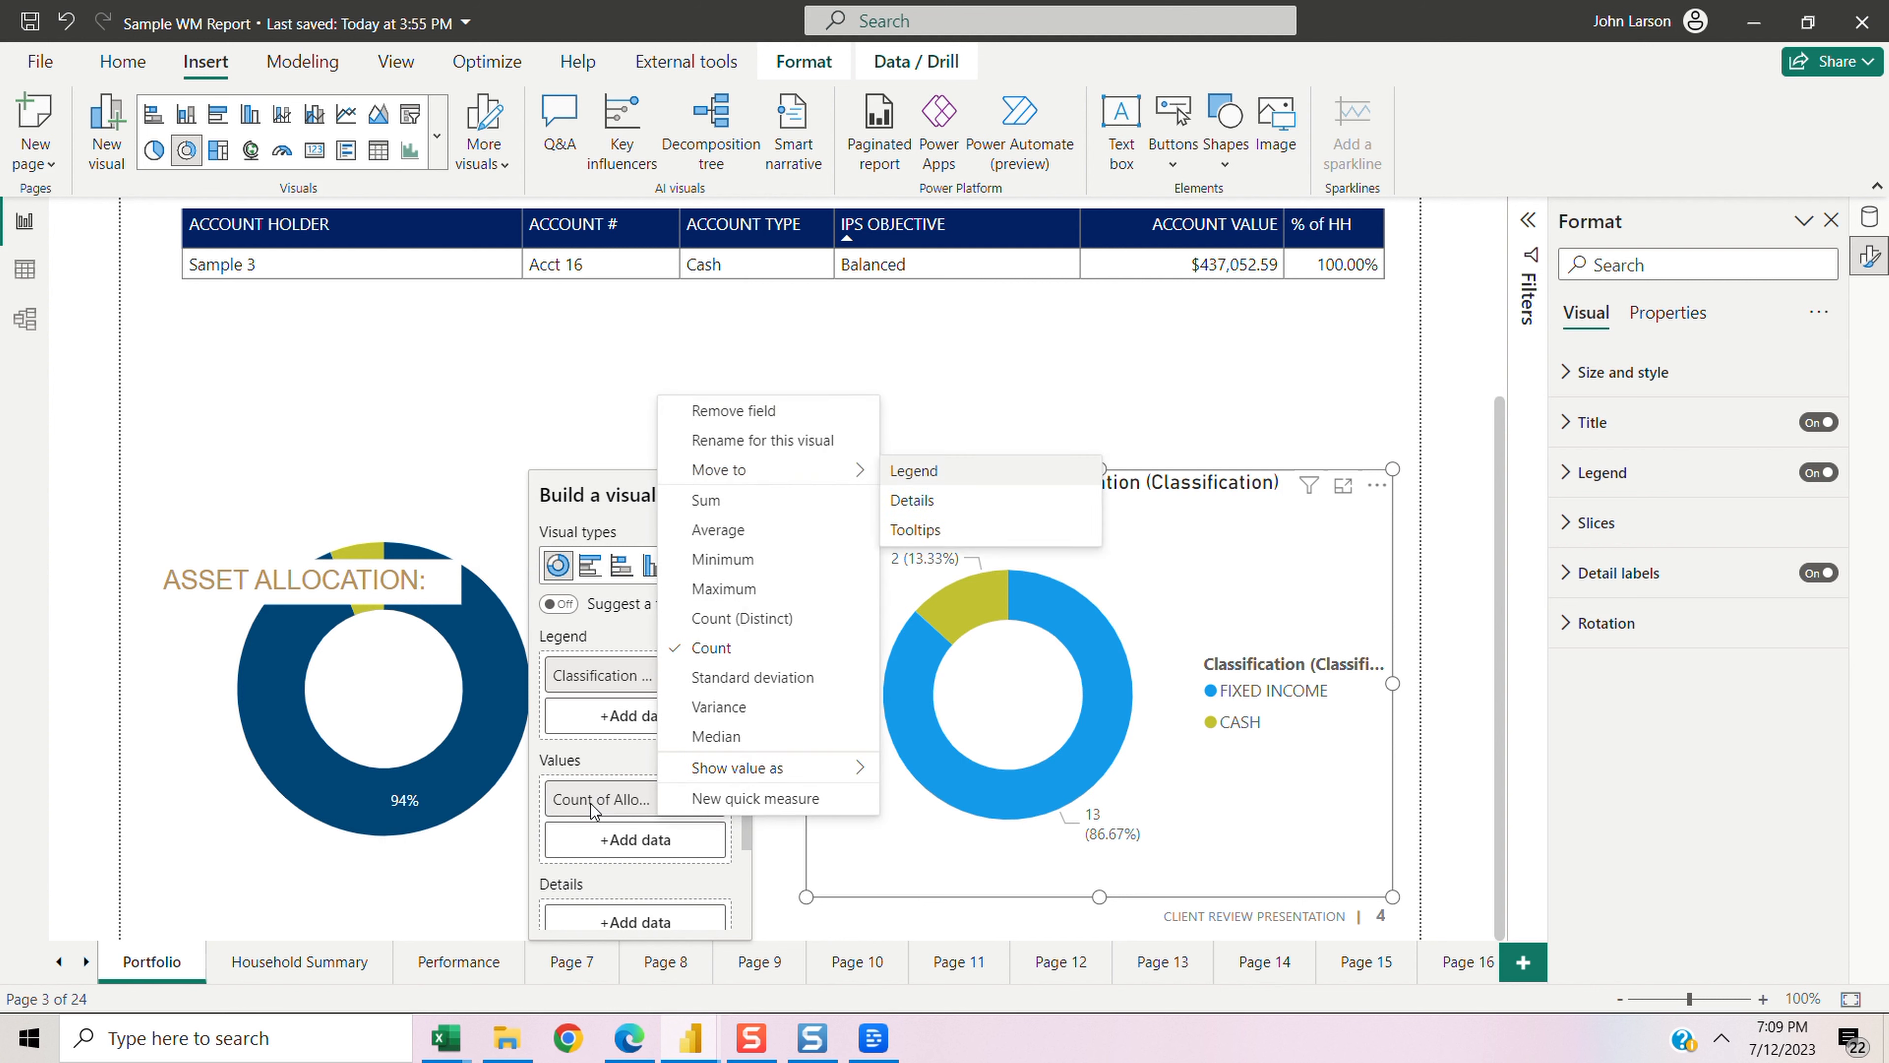
{"action": "left_click", "coordinate": [706, 499]}
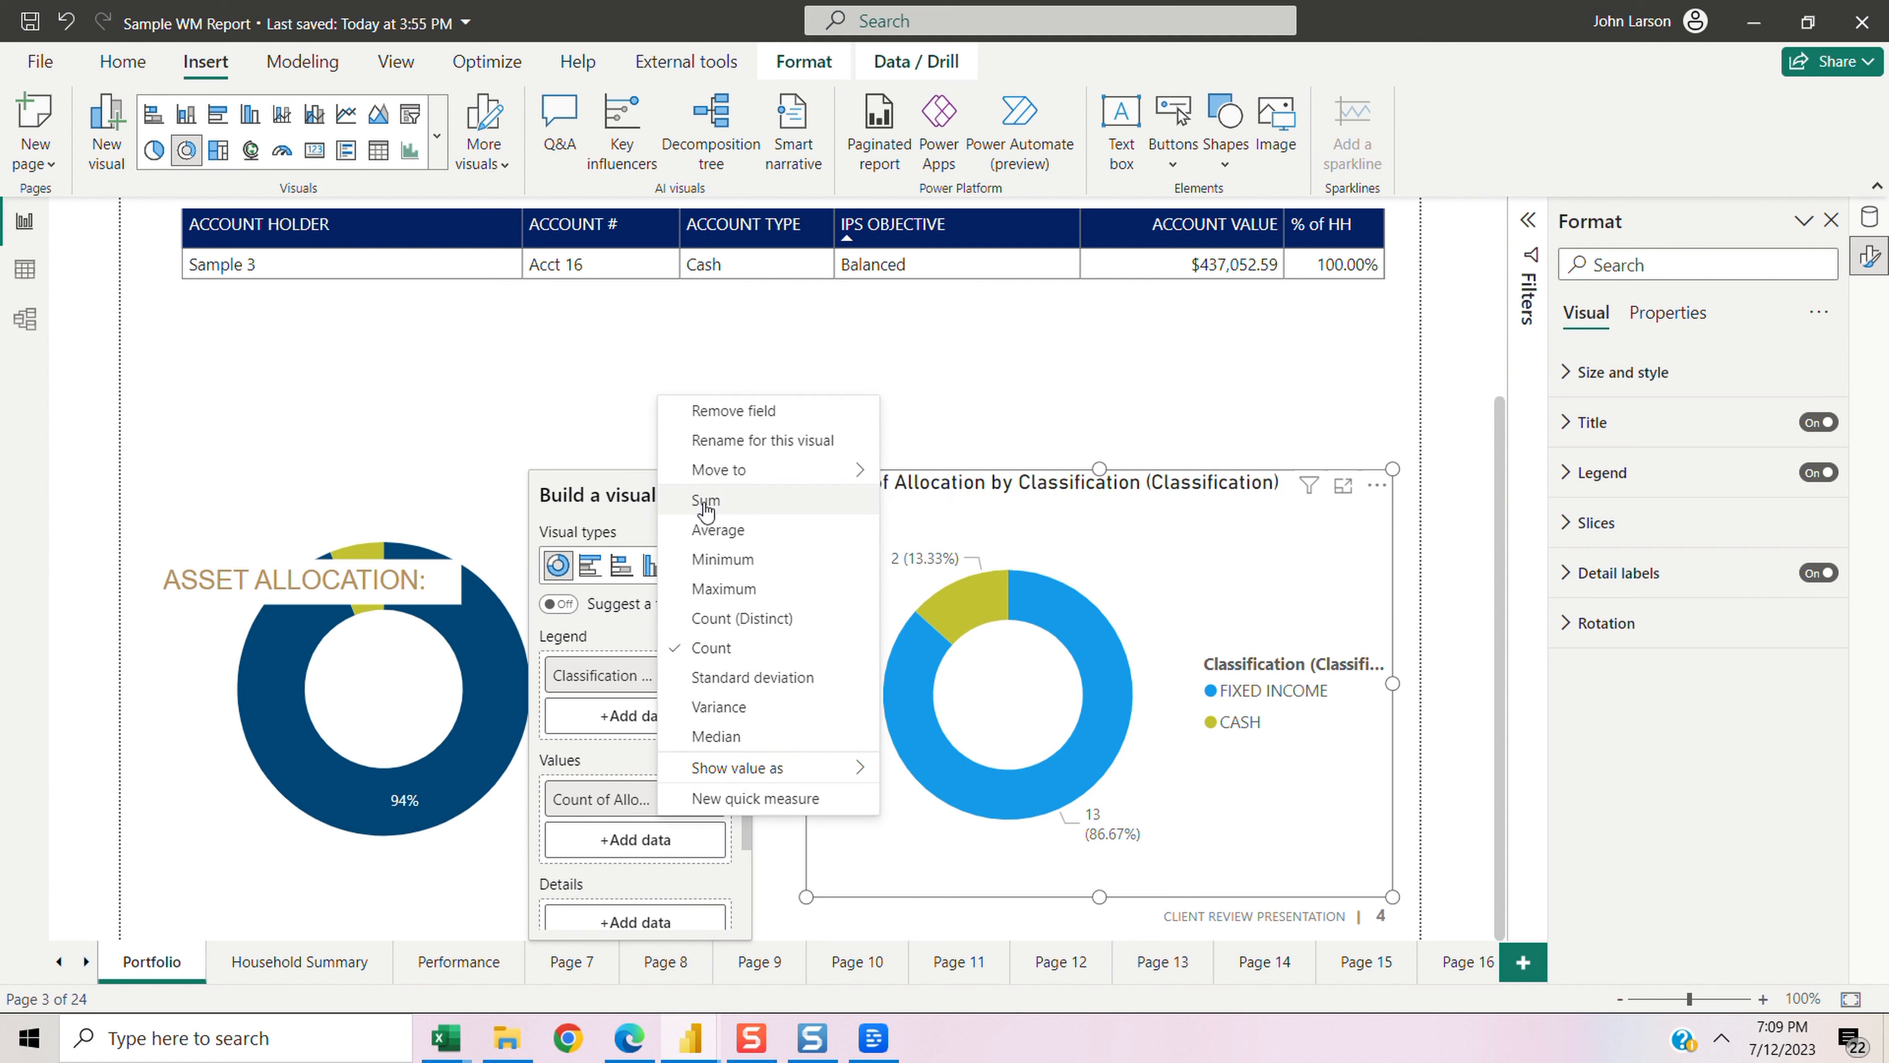
{"action": "left_click", "coordinate": [341, 398]}
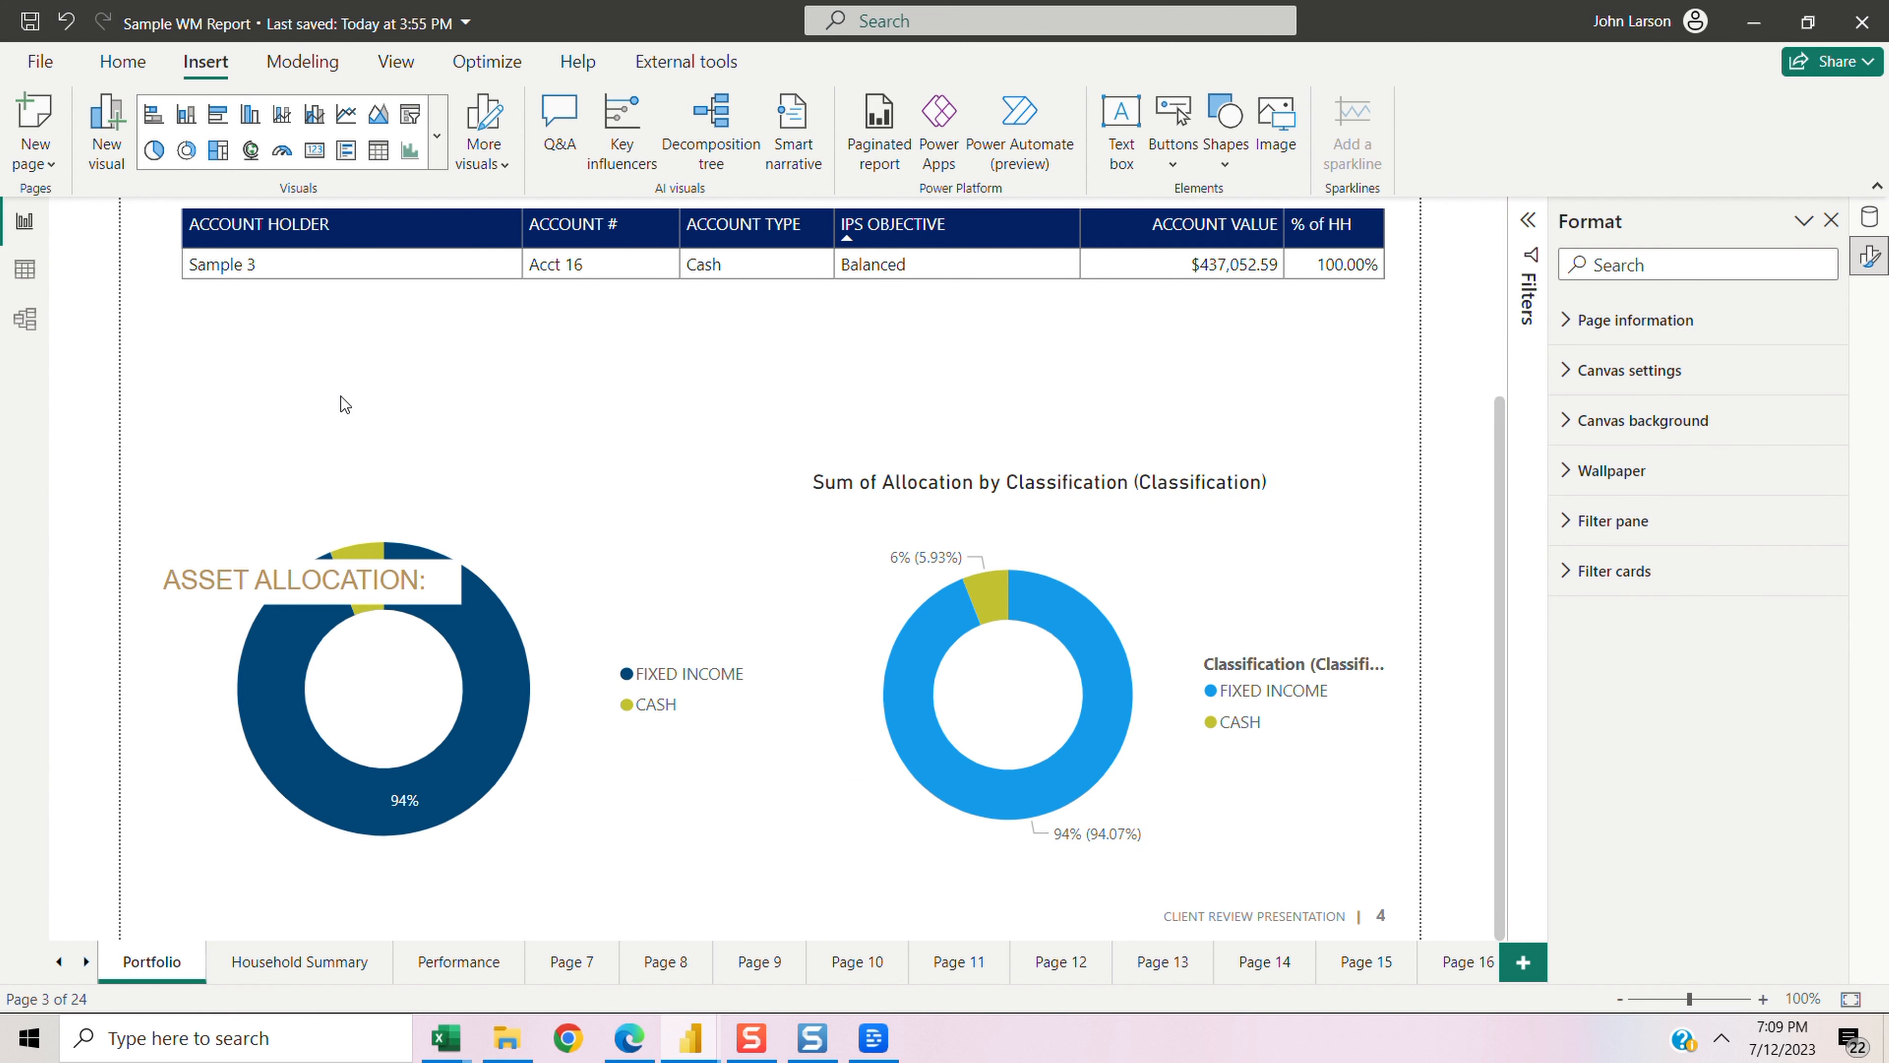
Step: Examine the formula of the Allocation calculated column in the hhacctpositions data table
{"action": "left_click", "coordinate": [26, 294]}
{"action": "left_click", "coordinate": [1609, 340]}
{"action": "left_click", "coordinate": [1610, 371]}
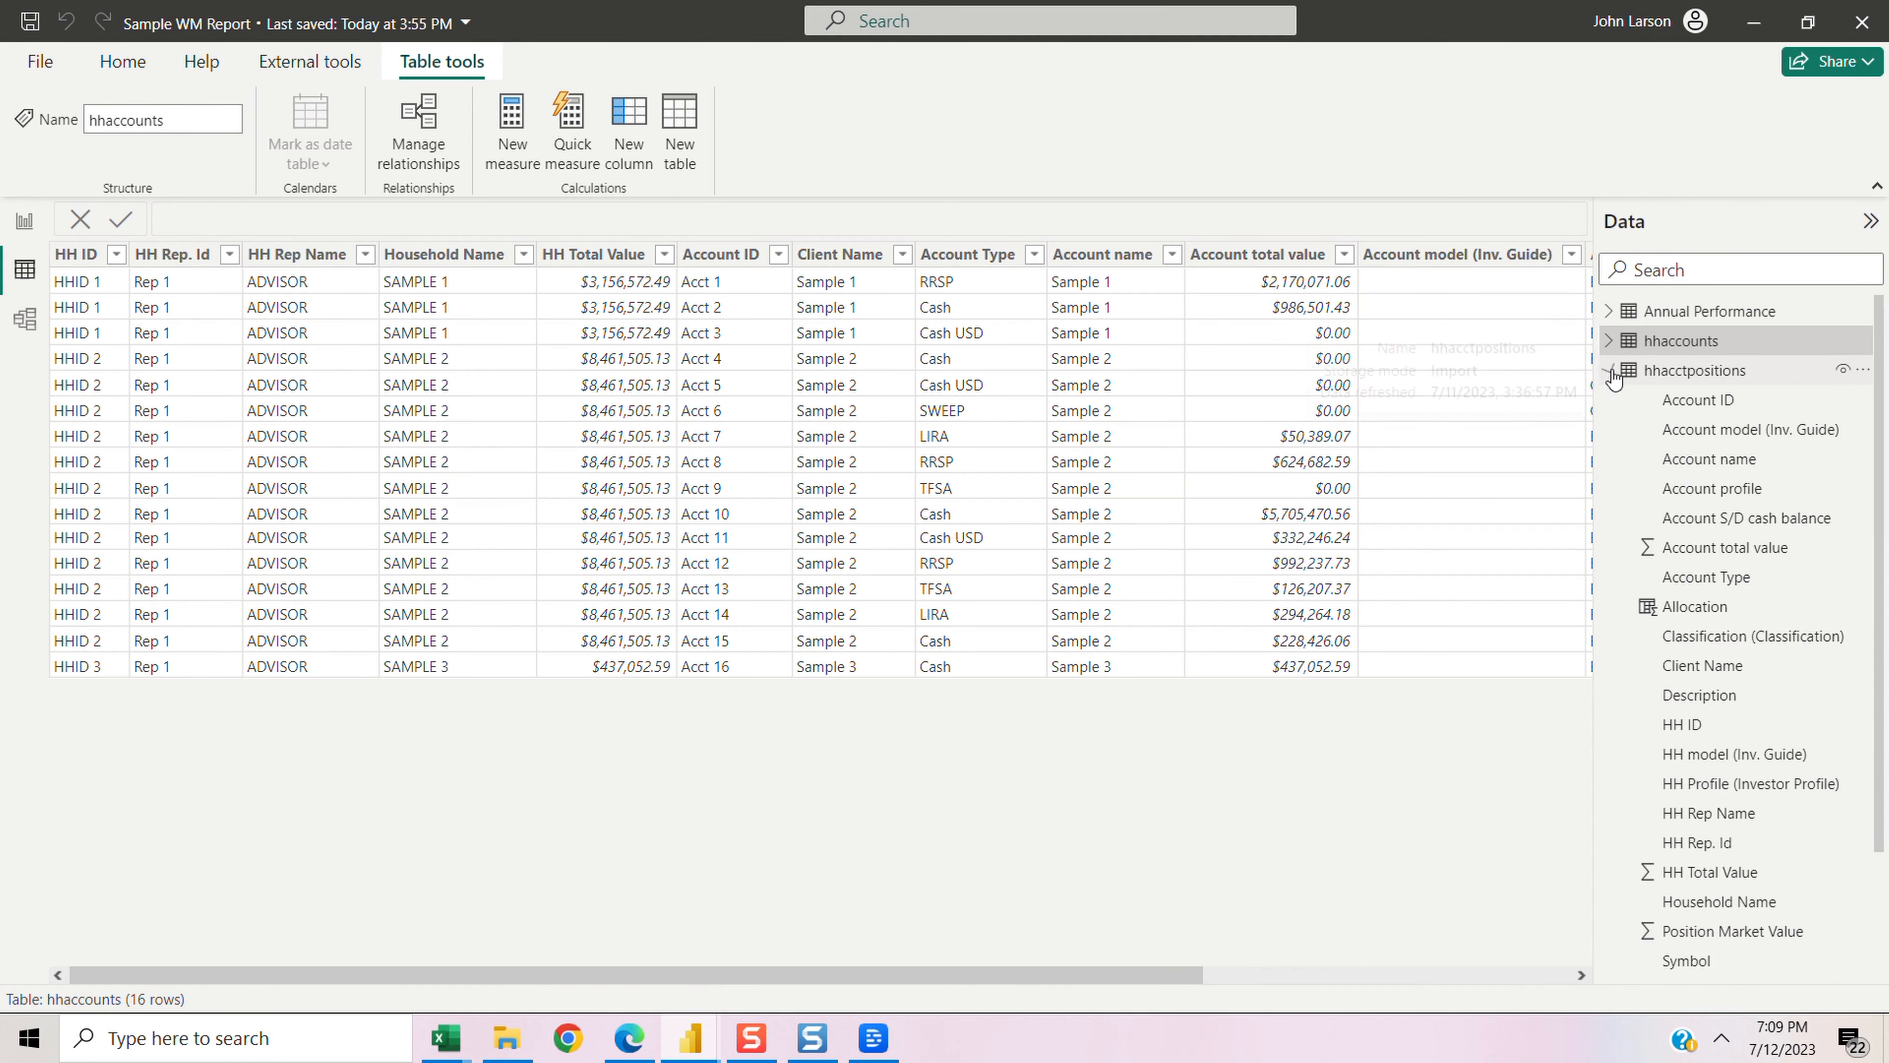
{"action": "double_click", "coordinate": [1693, 608]}
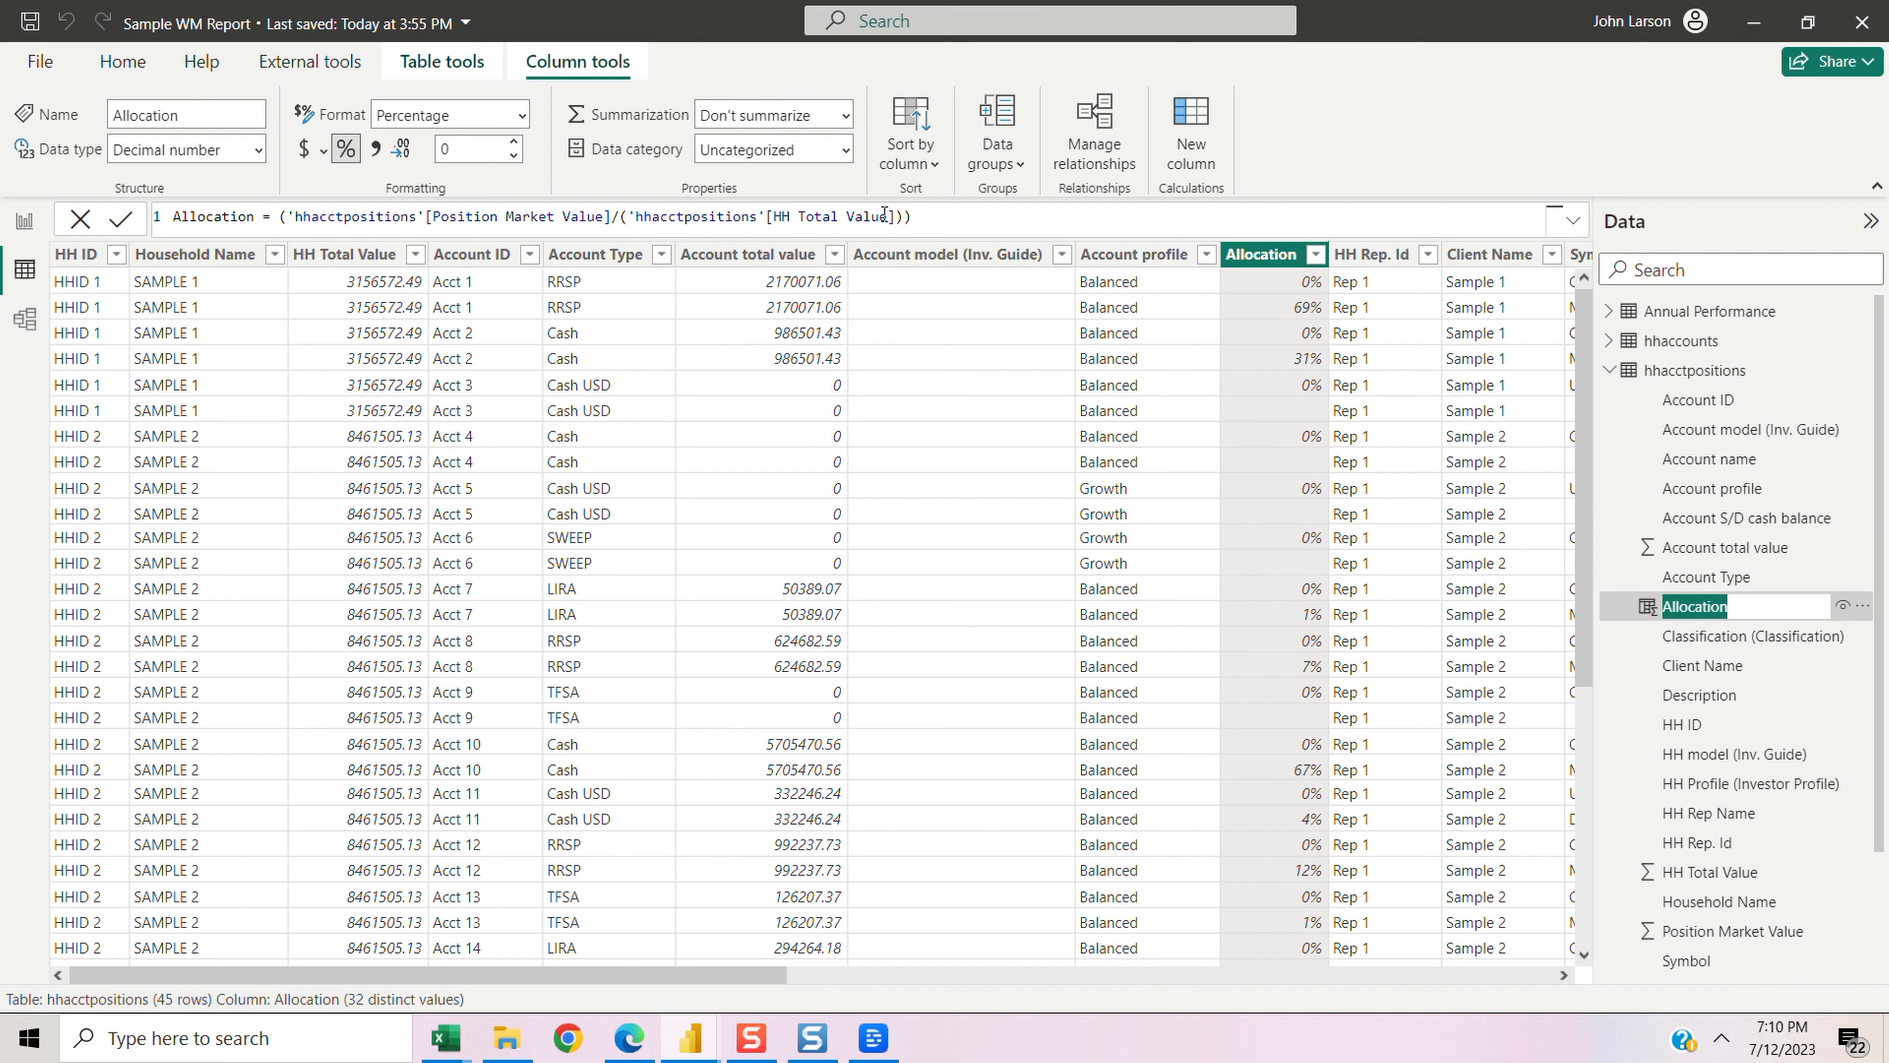
{"action": "left_click", "coordinate": [1386, 129]}
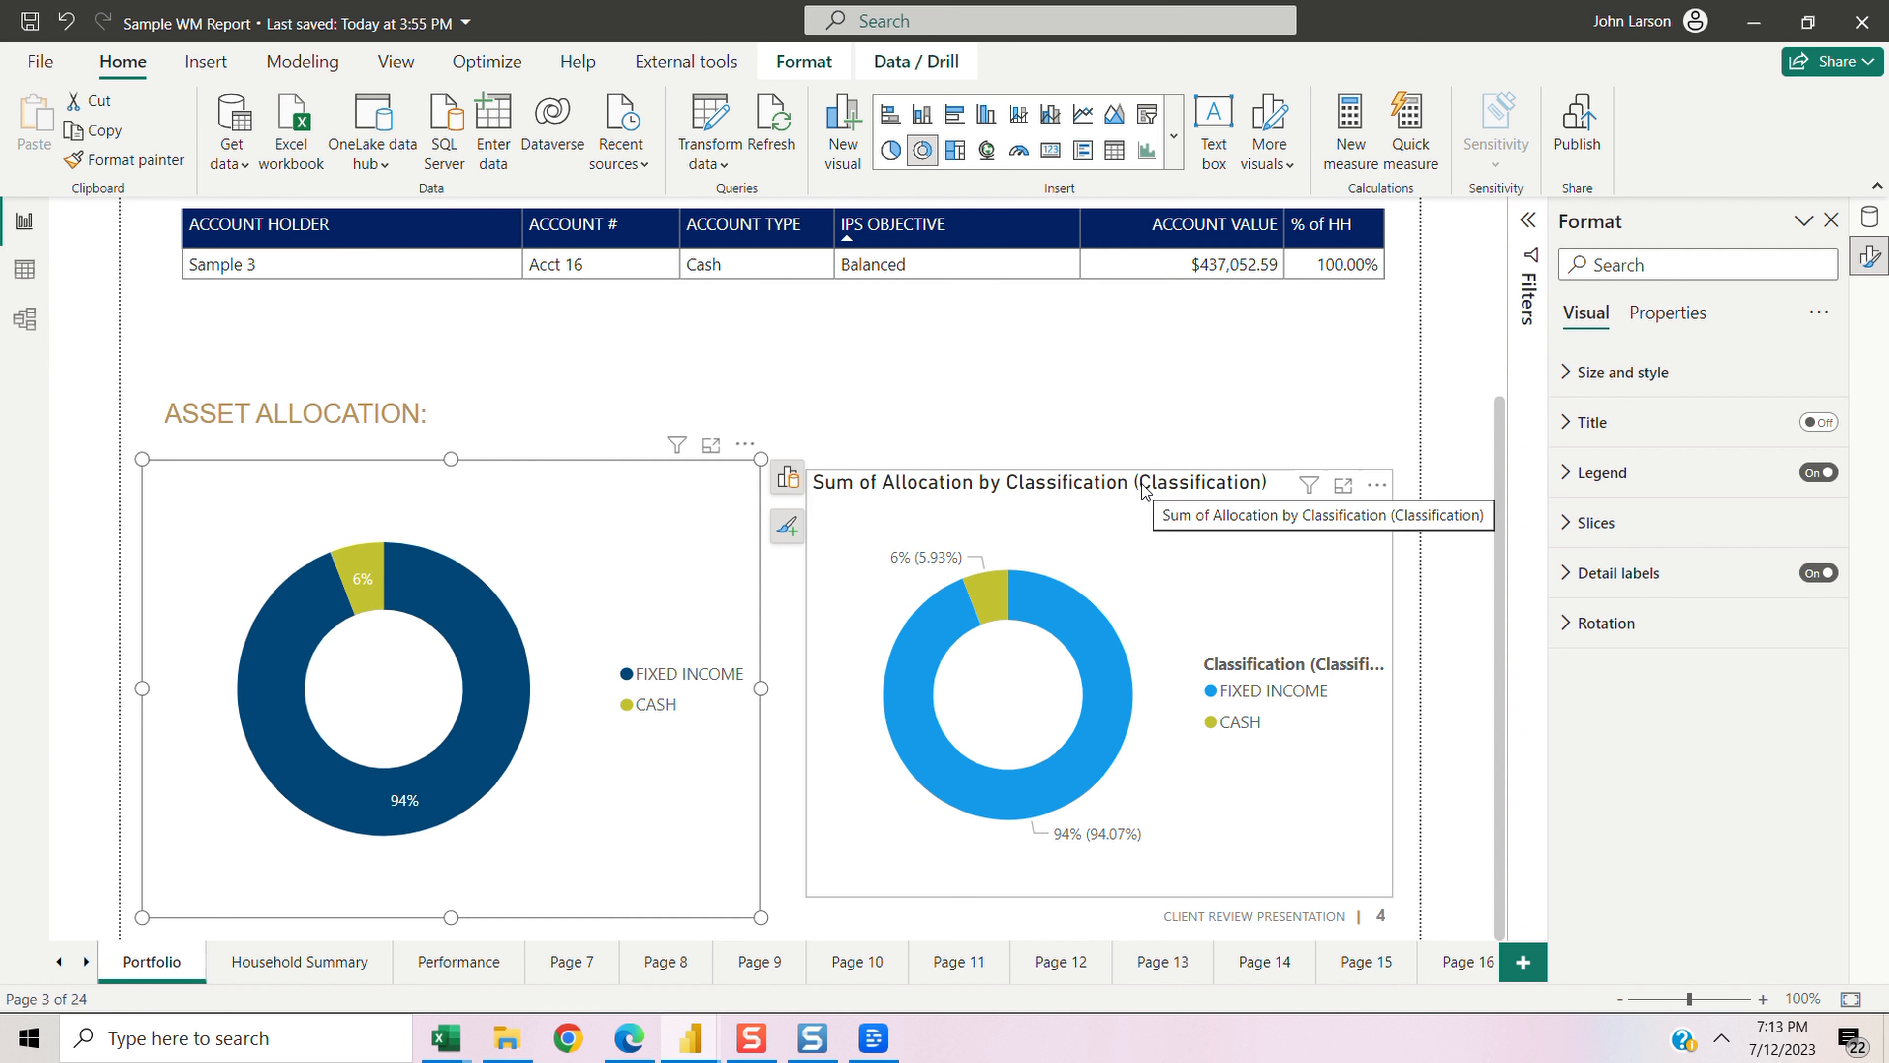
Step: Raise the new donut chart's upper edge level with the existing chart and turn off its title
{"action": "left_click", "coordinate": [1116, 476]}
{"action": "left_click_drag", "start_coordinate": [1098, 466], "coordinate": [1099, 456]}
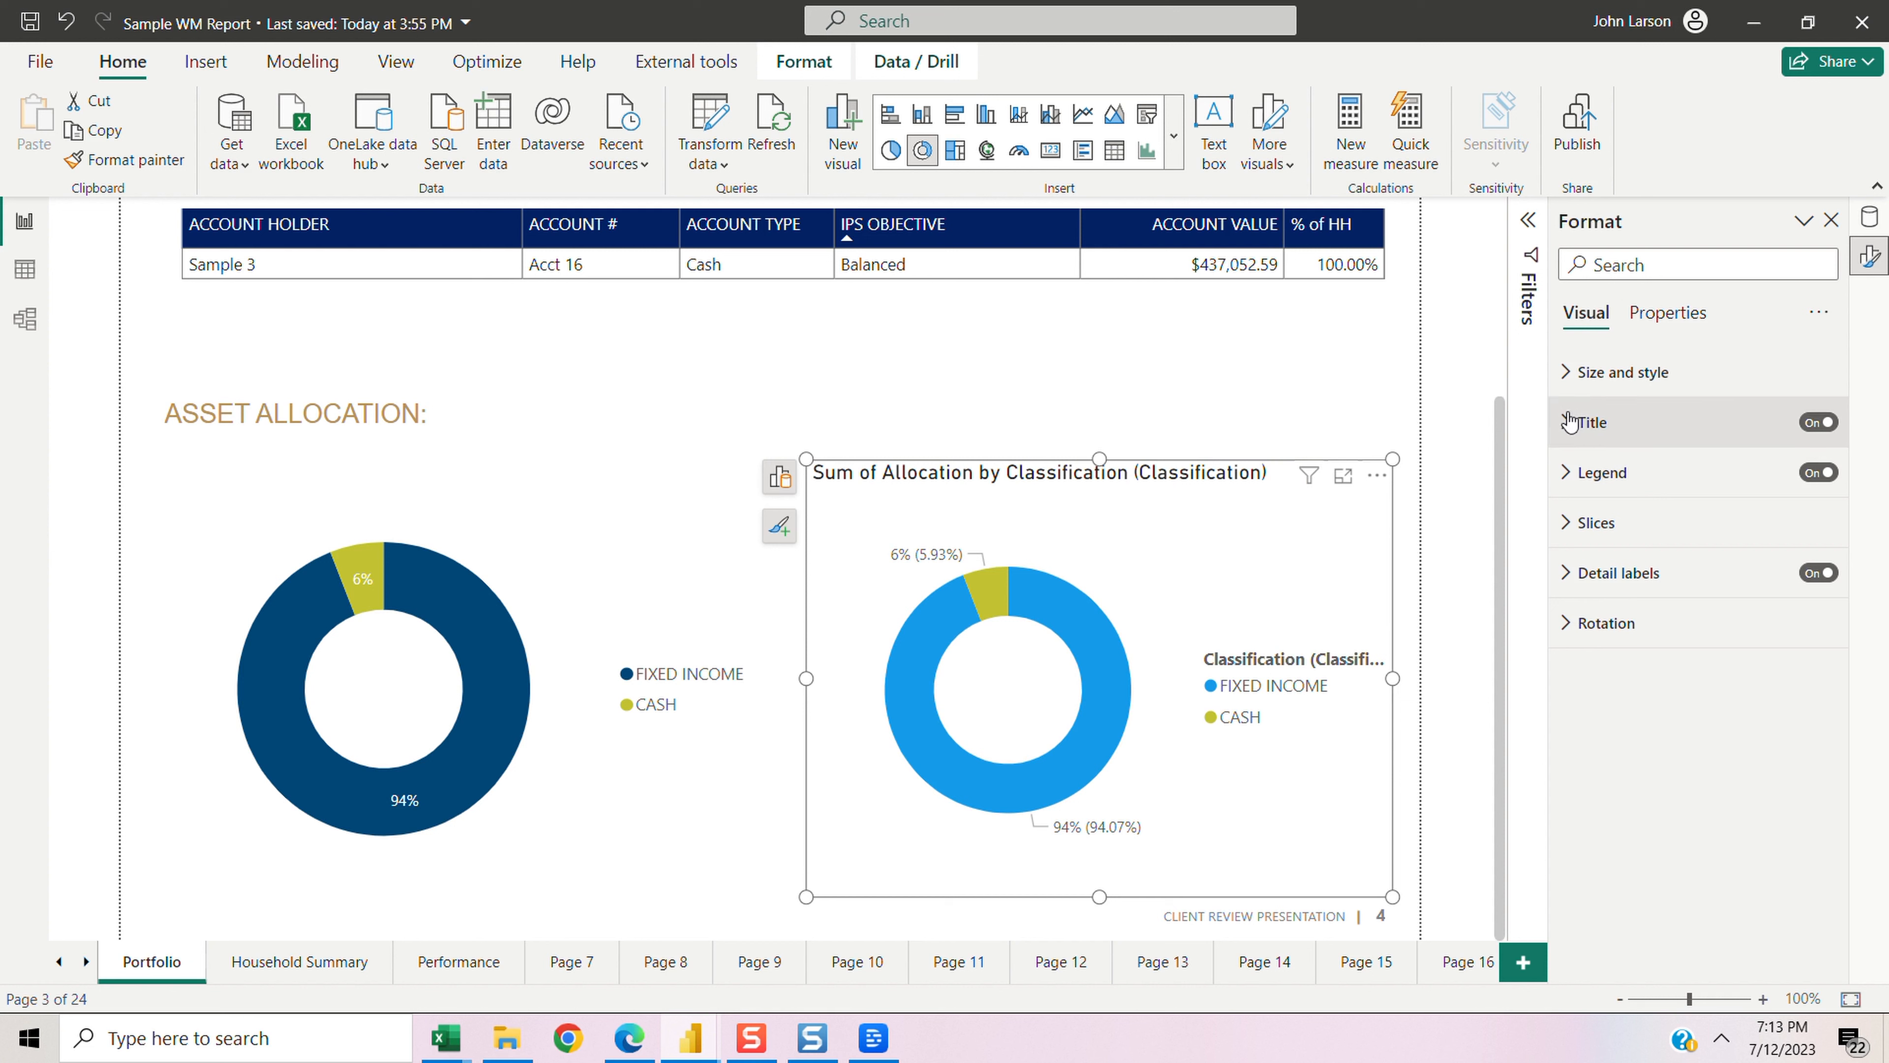
{"action": "left_click", "coordinate": [1818, 422]}
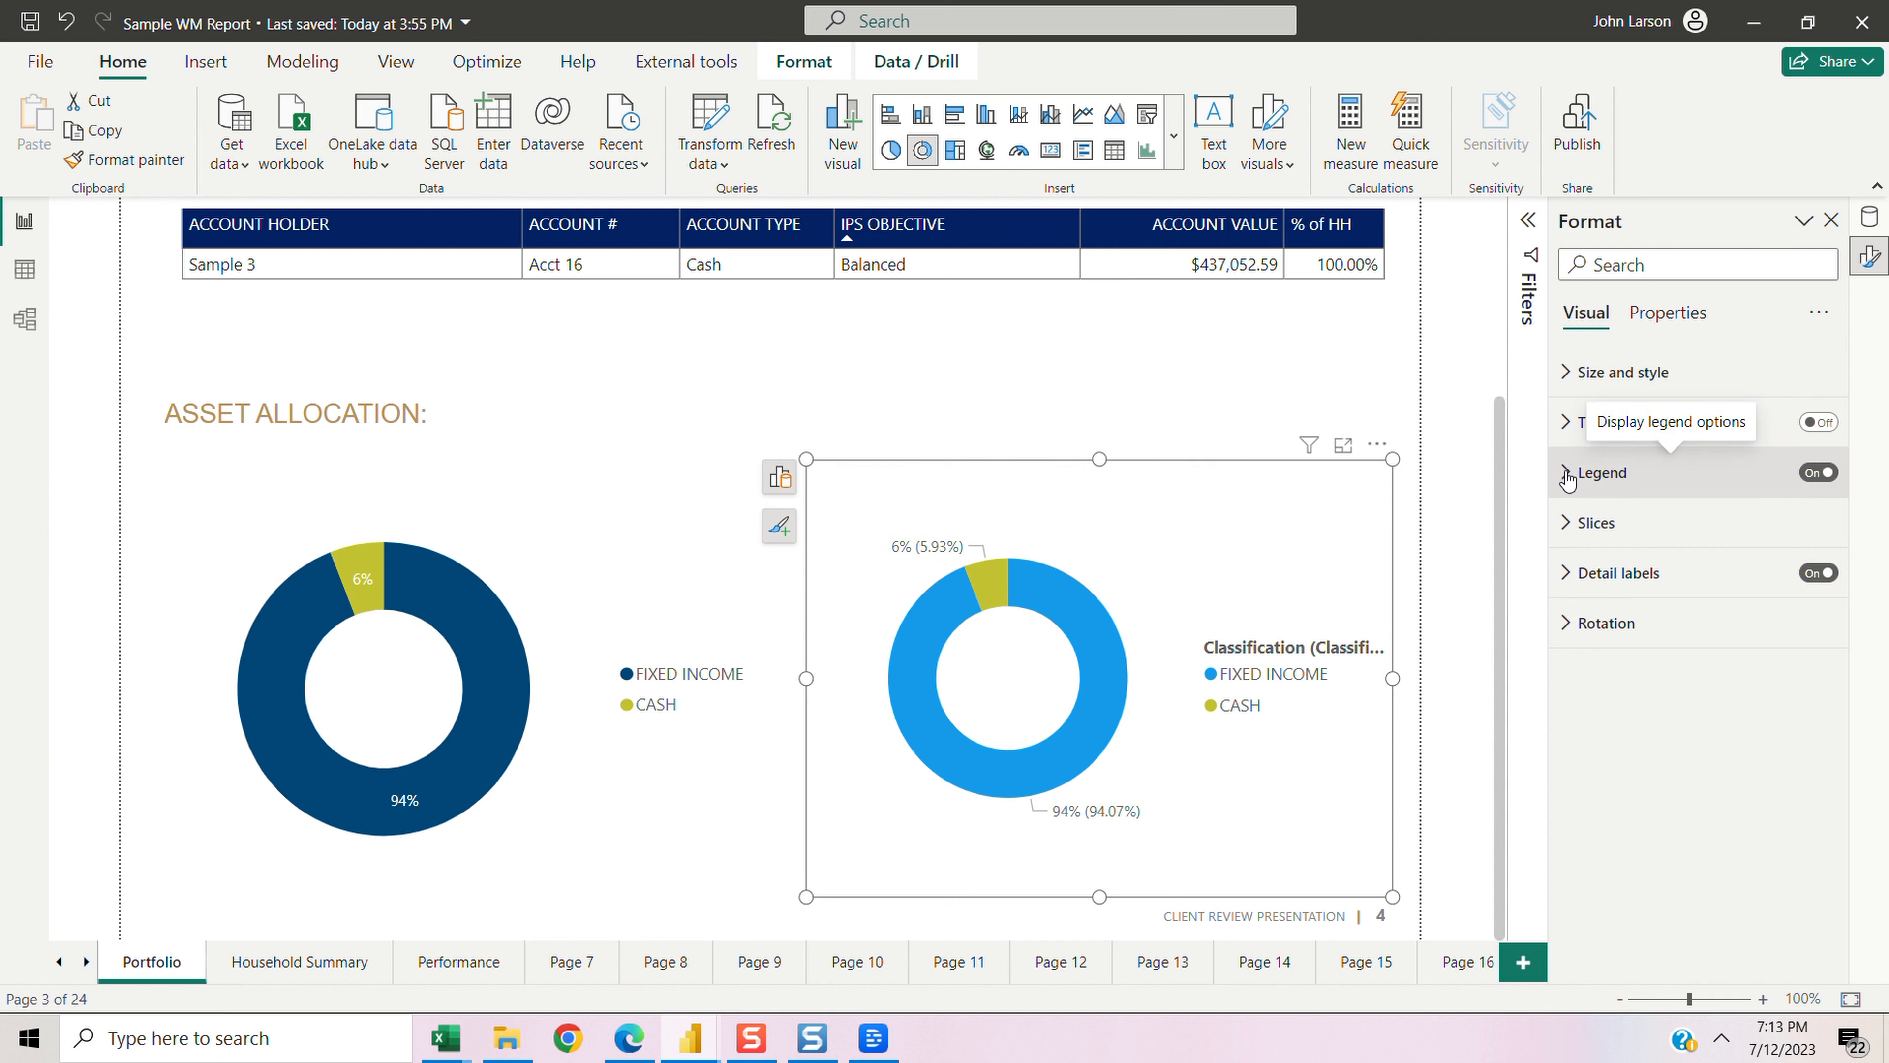
Step: Turn off the legend title of the new donut chart
{"action": "left_click", "coordinate": [1567, 476]}
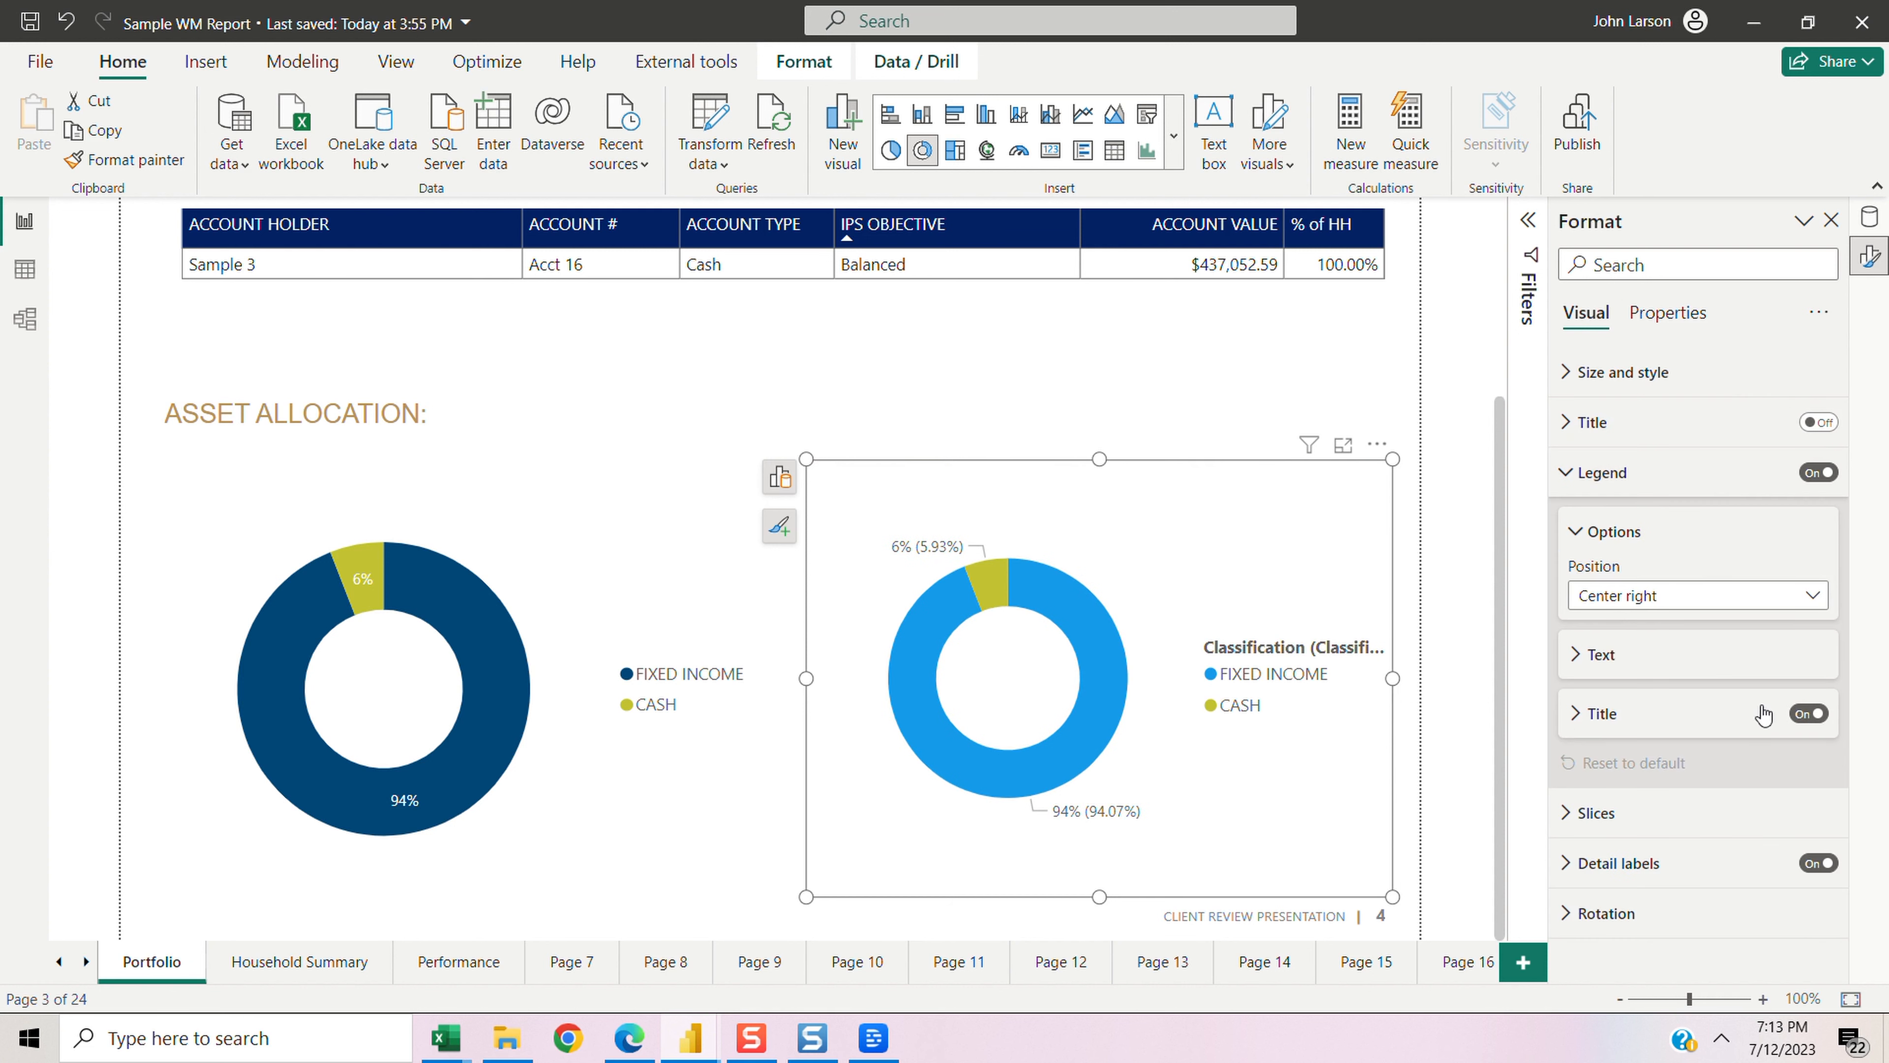
{"action": "left_click", "coordinate": [1799, 716]}
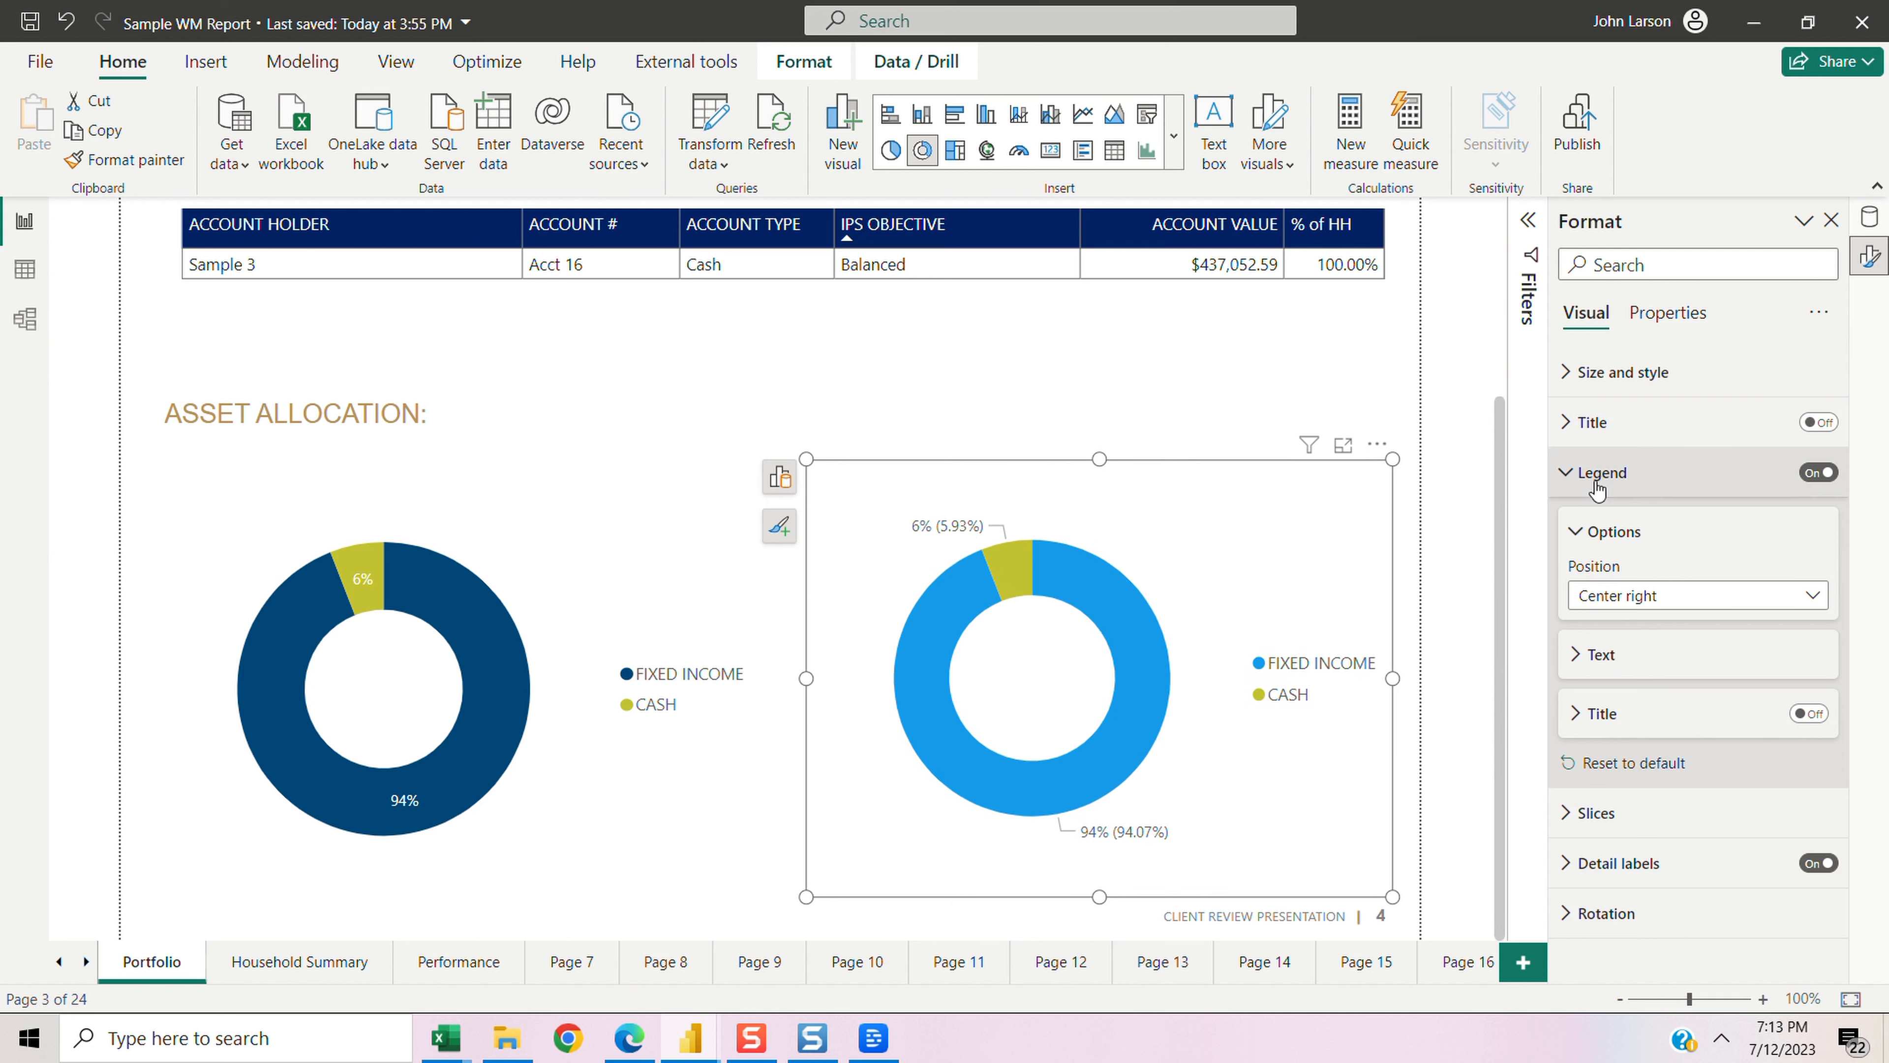
{"action": "left_click", "coordinate": [1567, 473]}
Step: Place the new donut chart's detail labels inside the slices and show only the percent of total
{"action": "left_click", "coordinate": [1572, 577]}
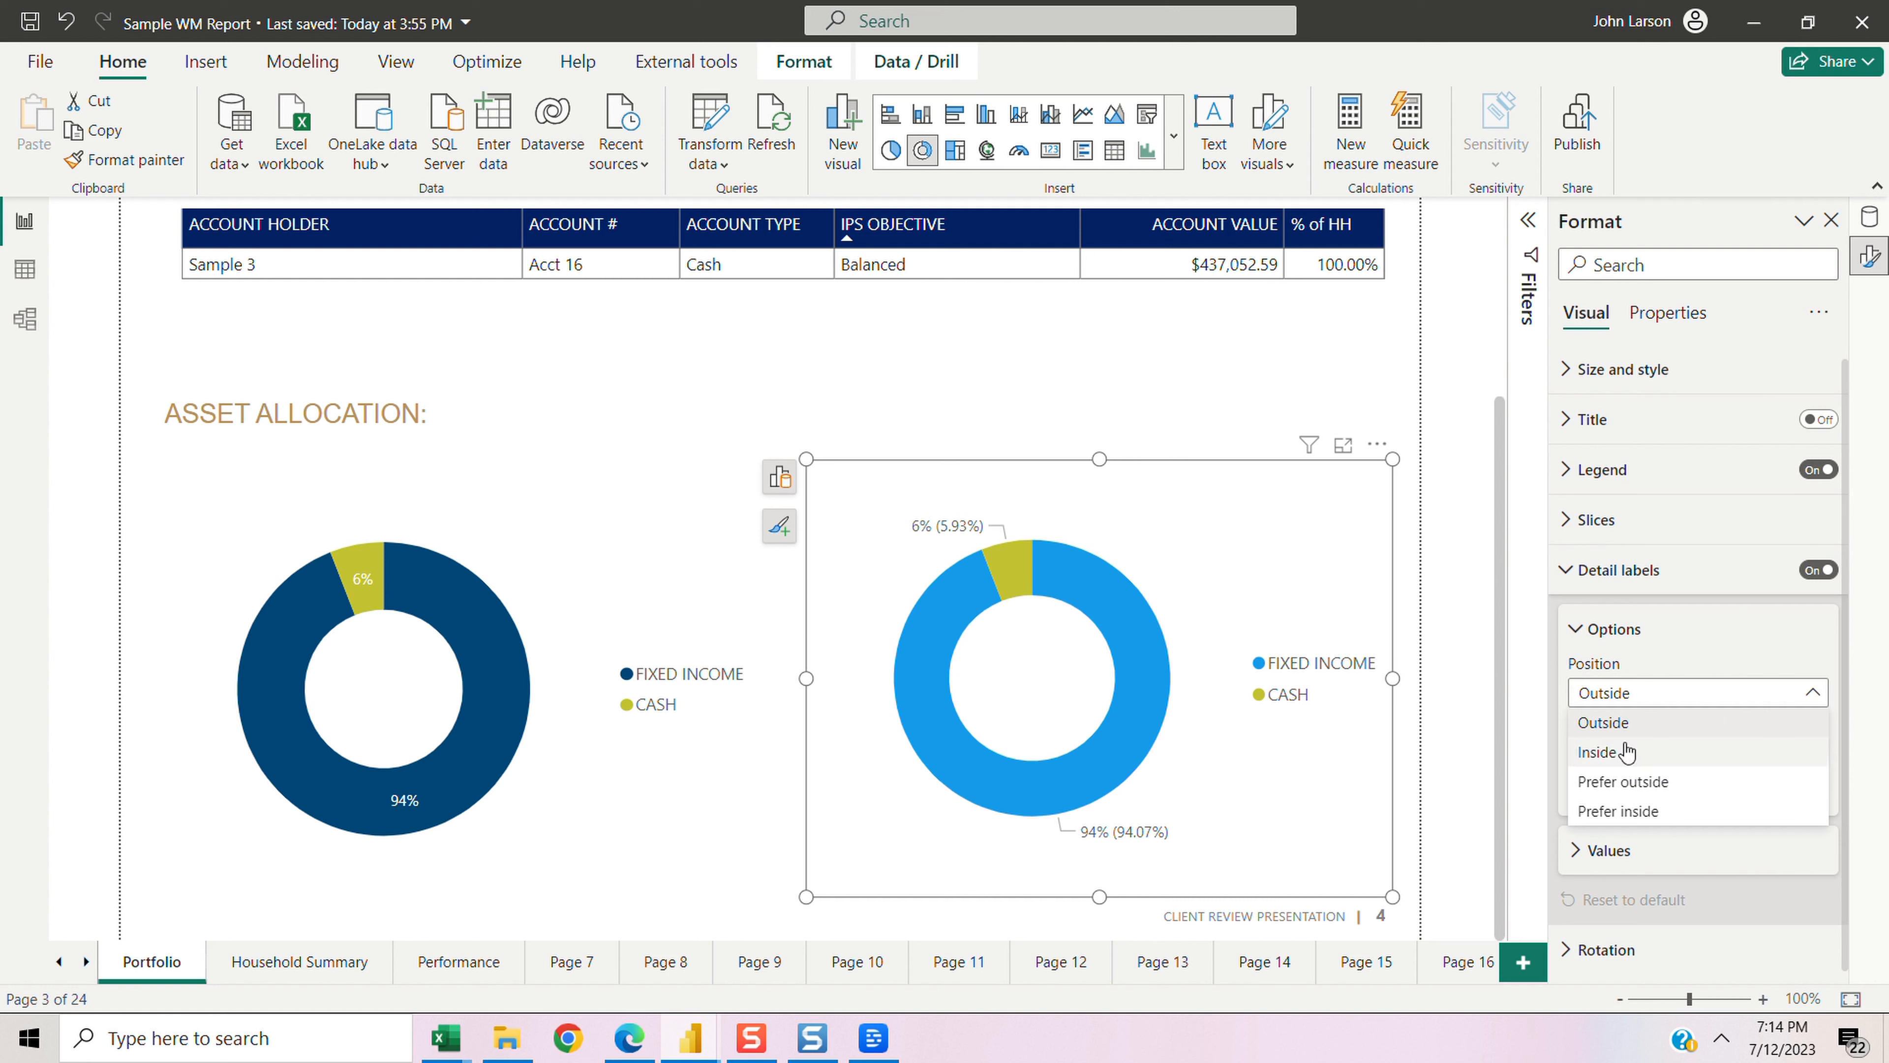
{"action": "left_click", "coordinate": [1612, 757]}
{"action": "left_click", "coordinate": [1815, 796]}
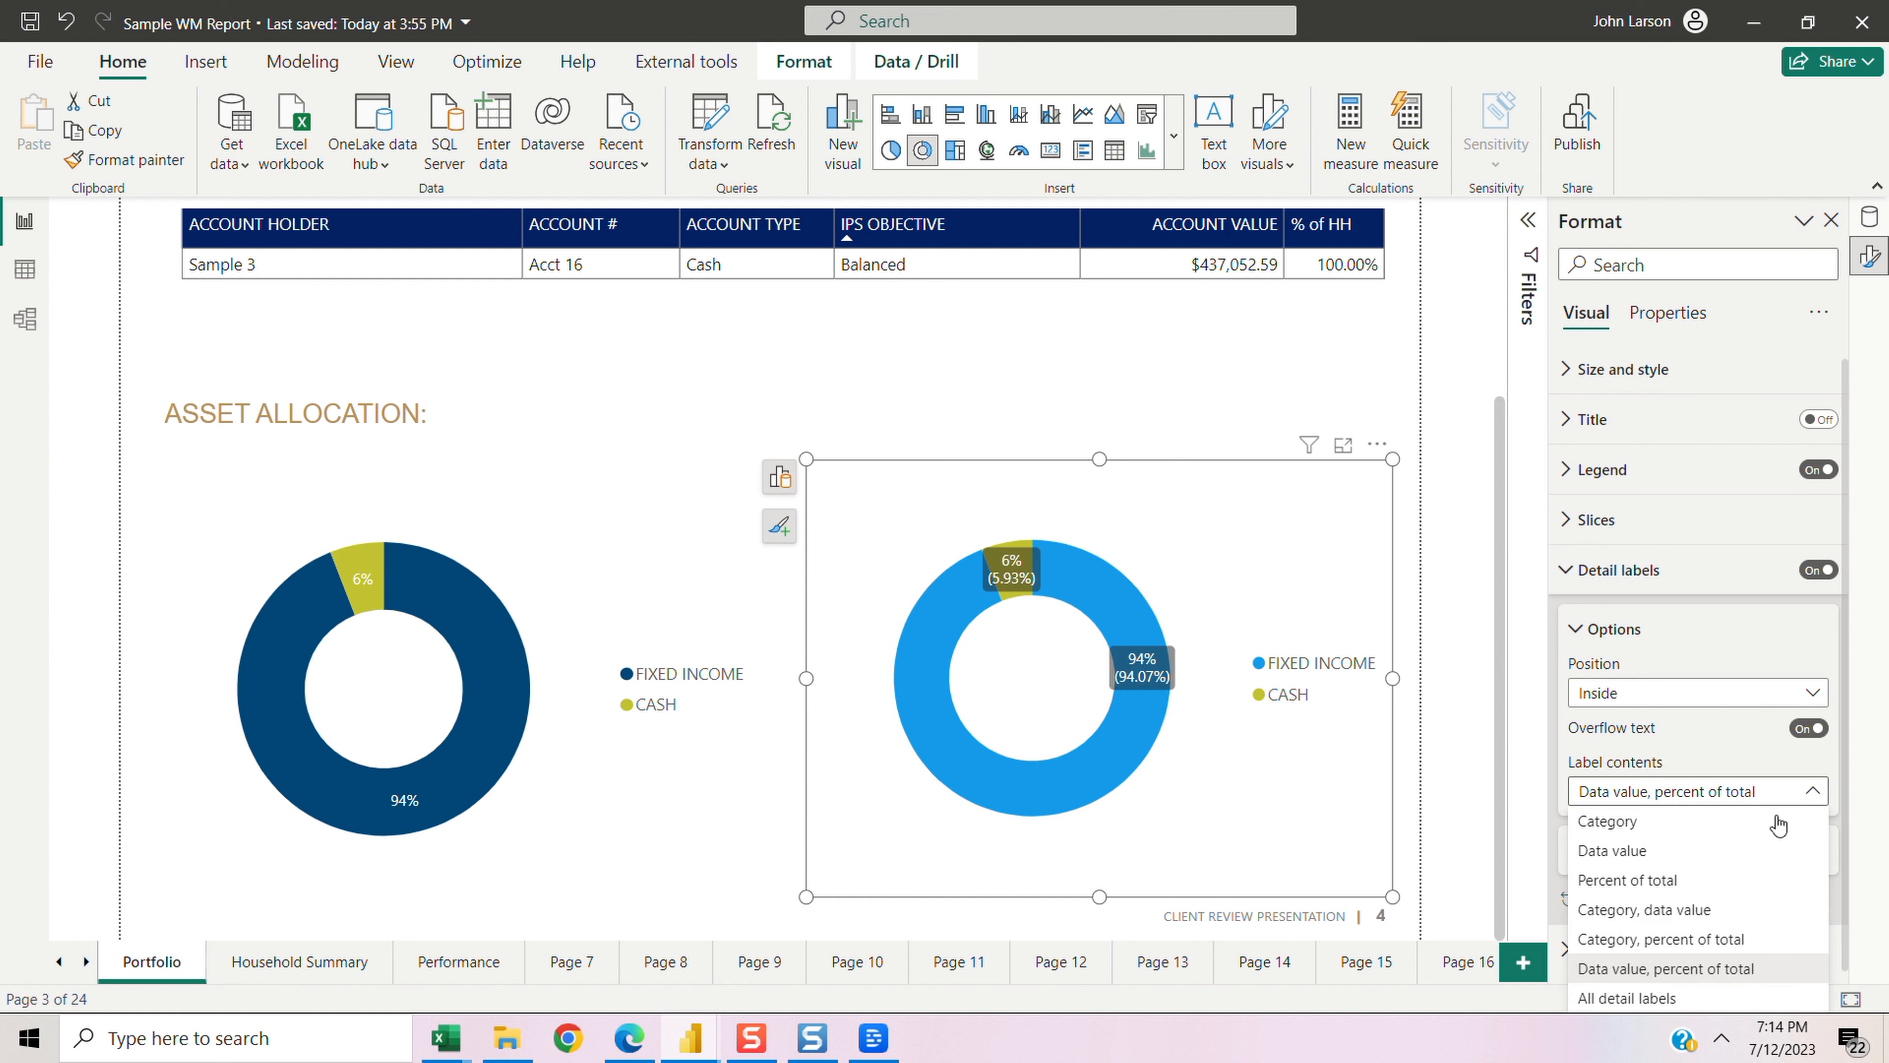
{"action": "left_click", "coordinate": [1658, 882]}
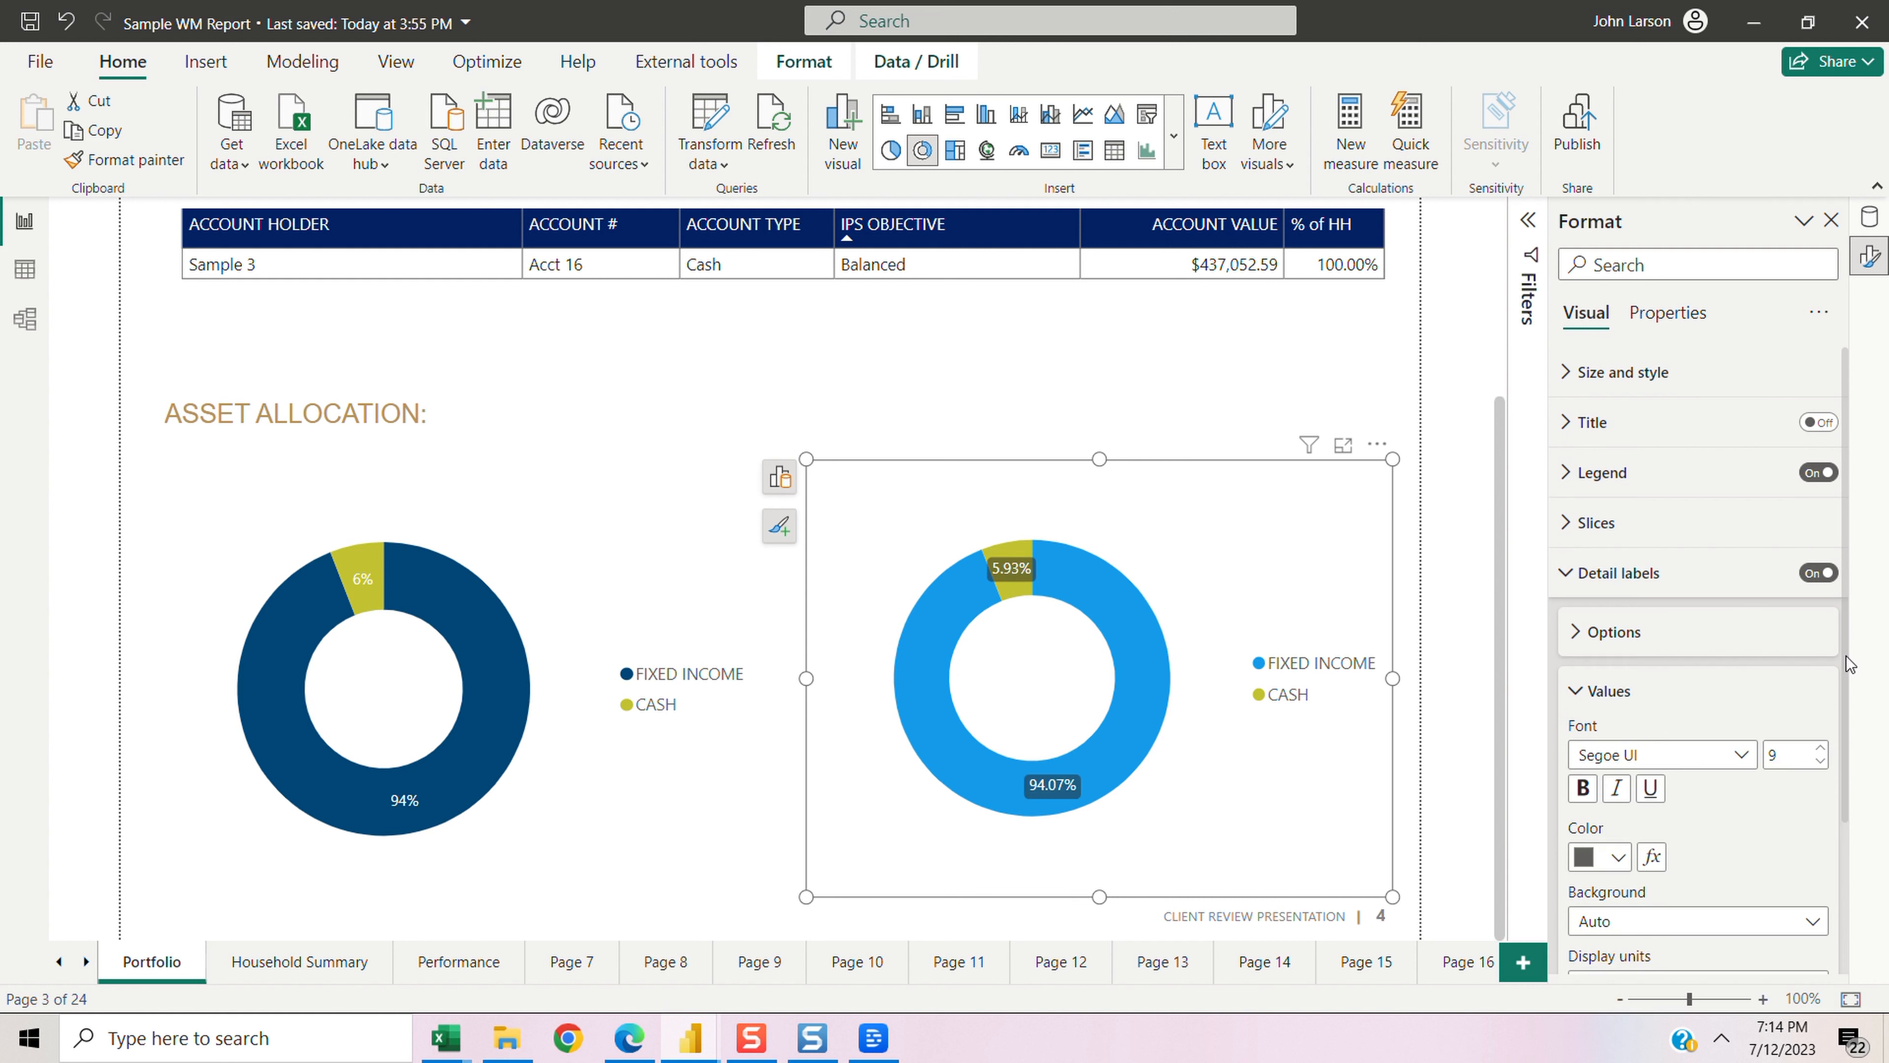
Step: Set the percentage decimal places of the new donut chart's detail labels to 0
{"action": "scroll", "coordinate": [1850, 662], "scroll_direction": "down", "scroll_amount": 3}
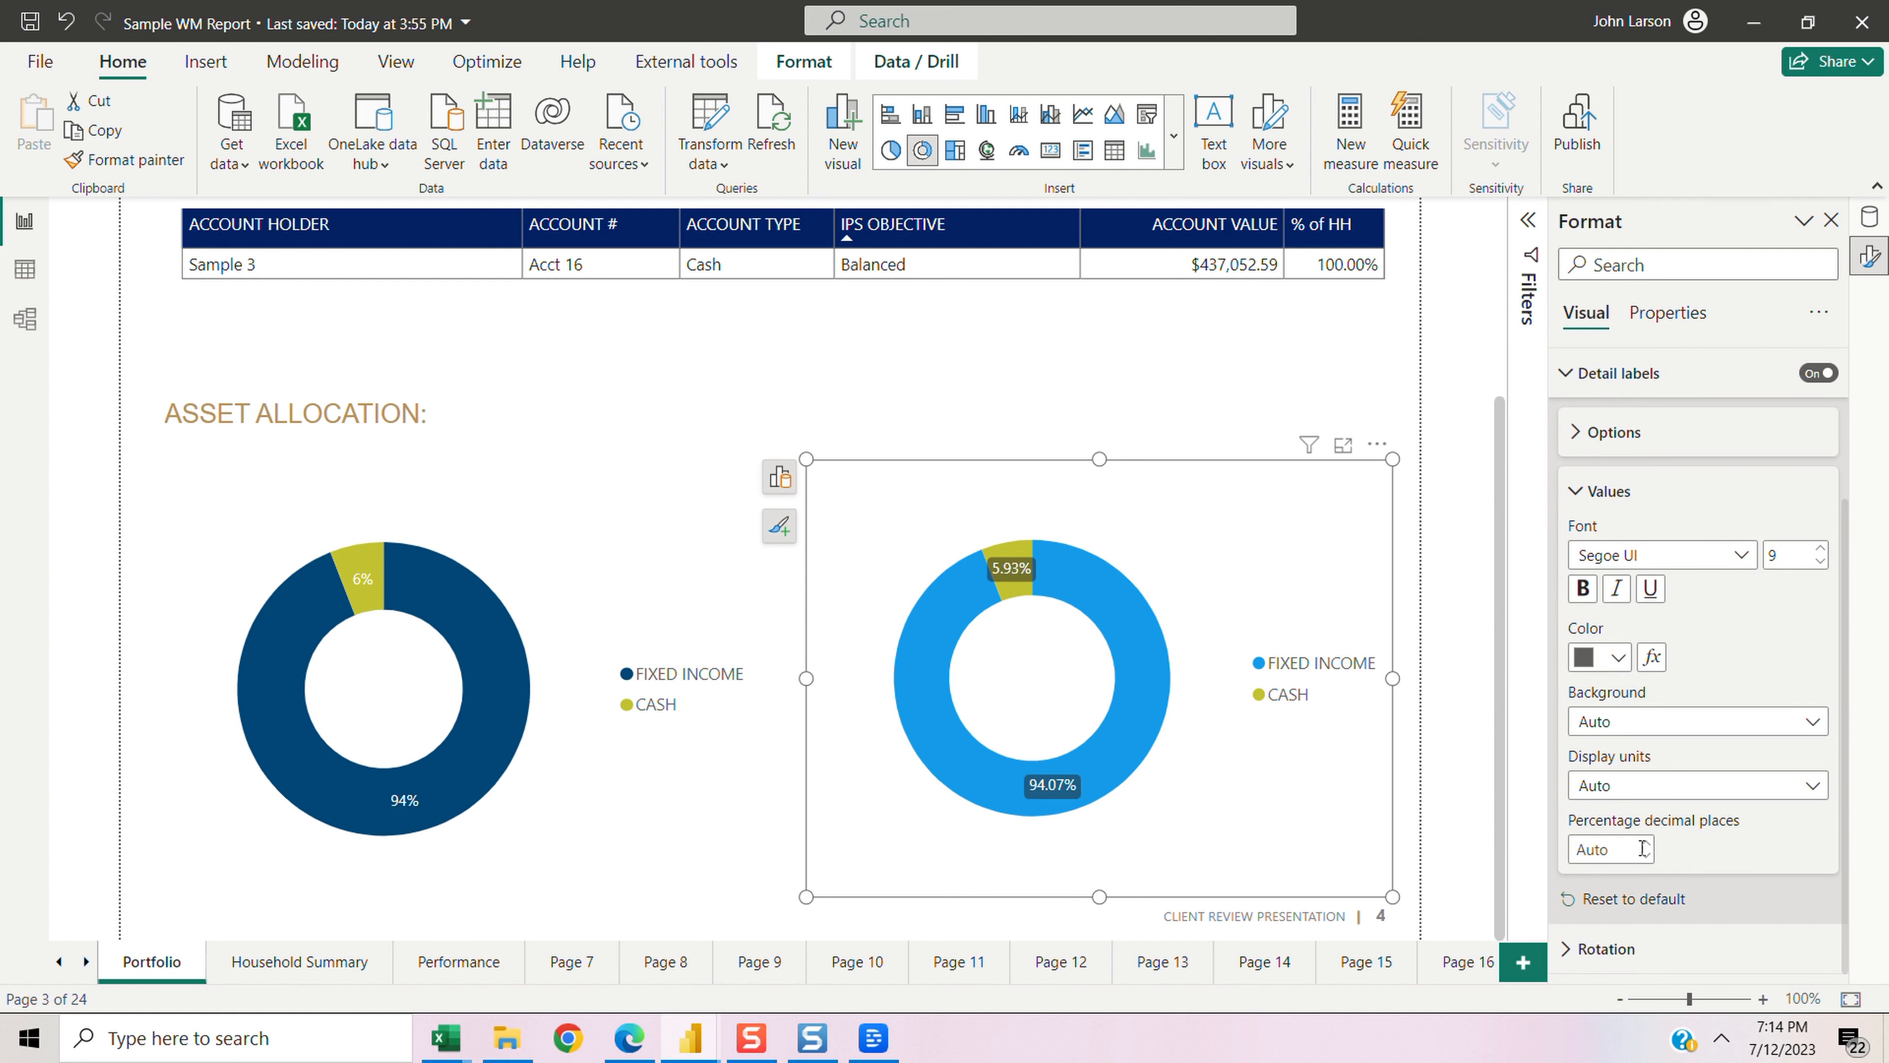
{"action": "left_click", "coordinate": [1612, 849]}
{"action": "type", "text": "0"}
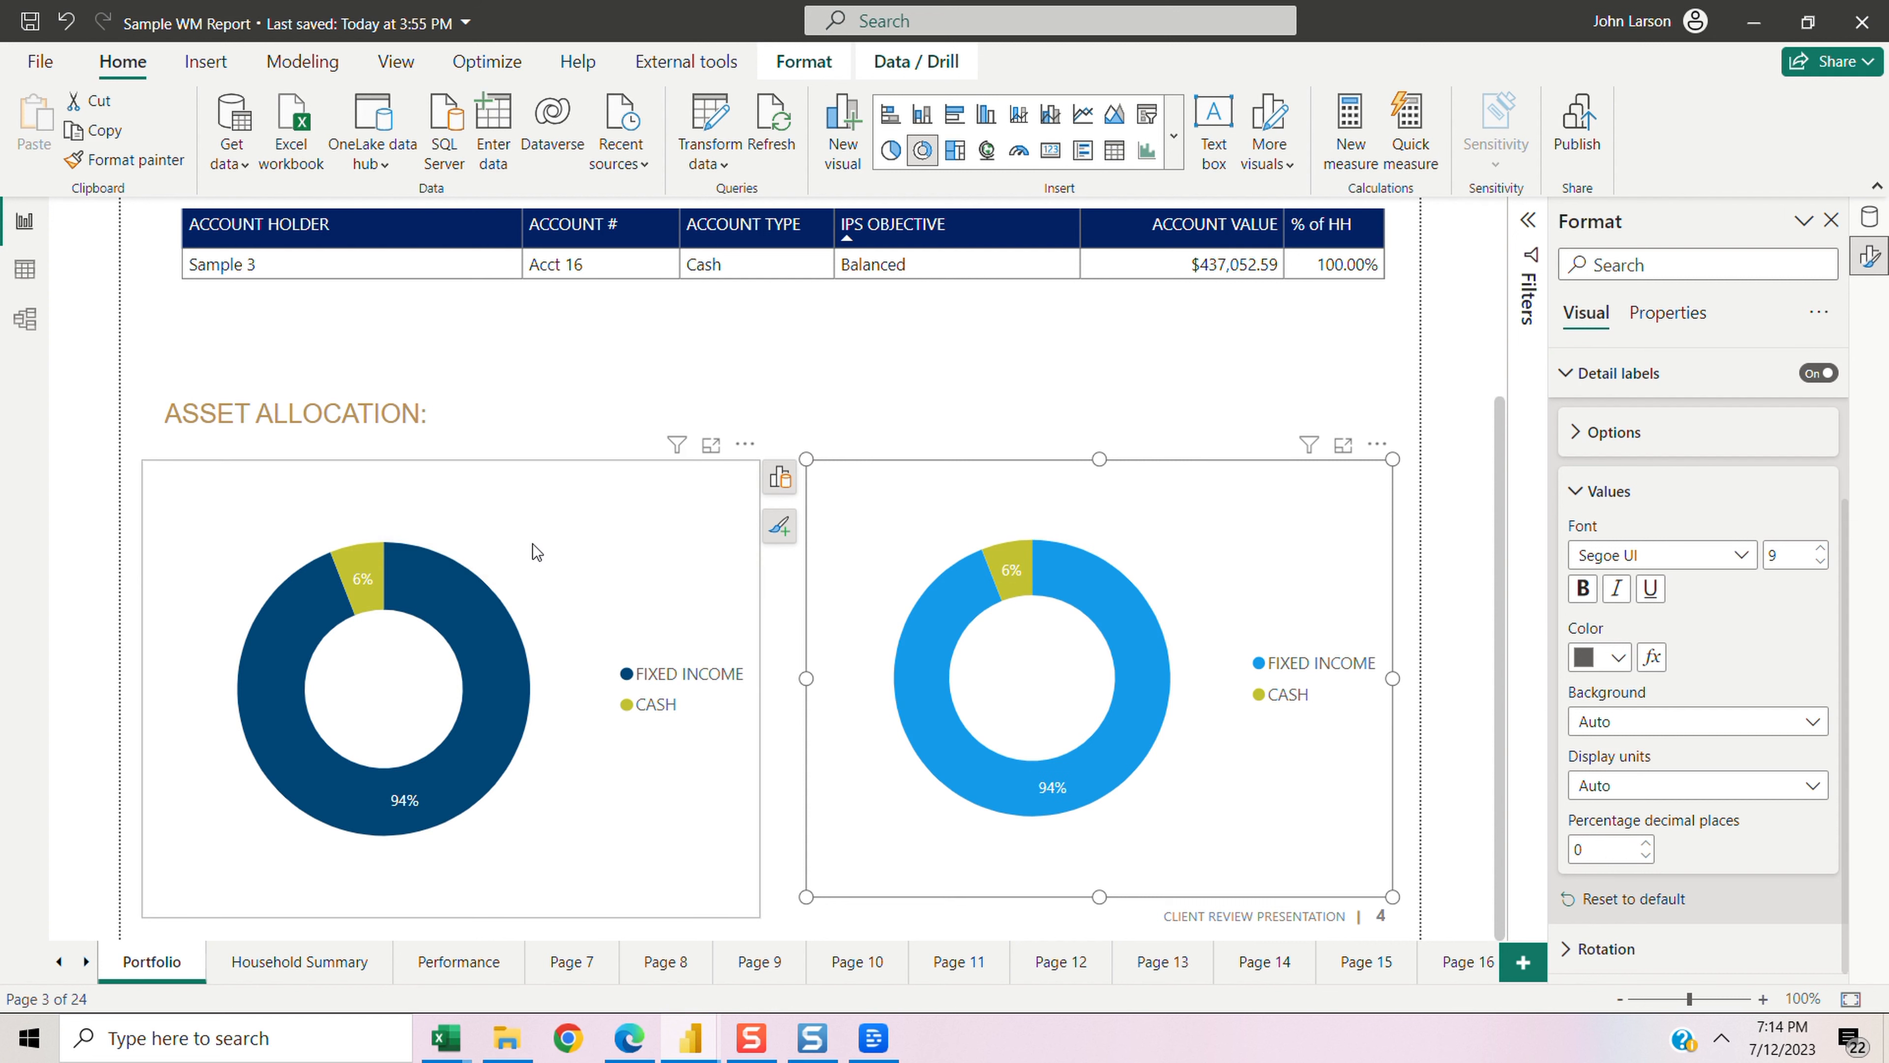
Step: Apply the existing chart's FIXED INCOME color #004575 to the new donut chart and extend its lower edge to a height of 373
{"action": "left_click", "coordinate": [561, 532]}
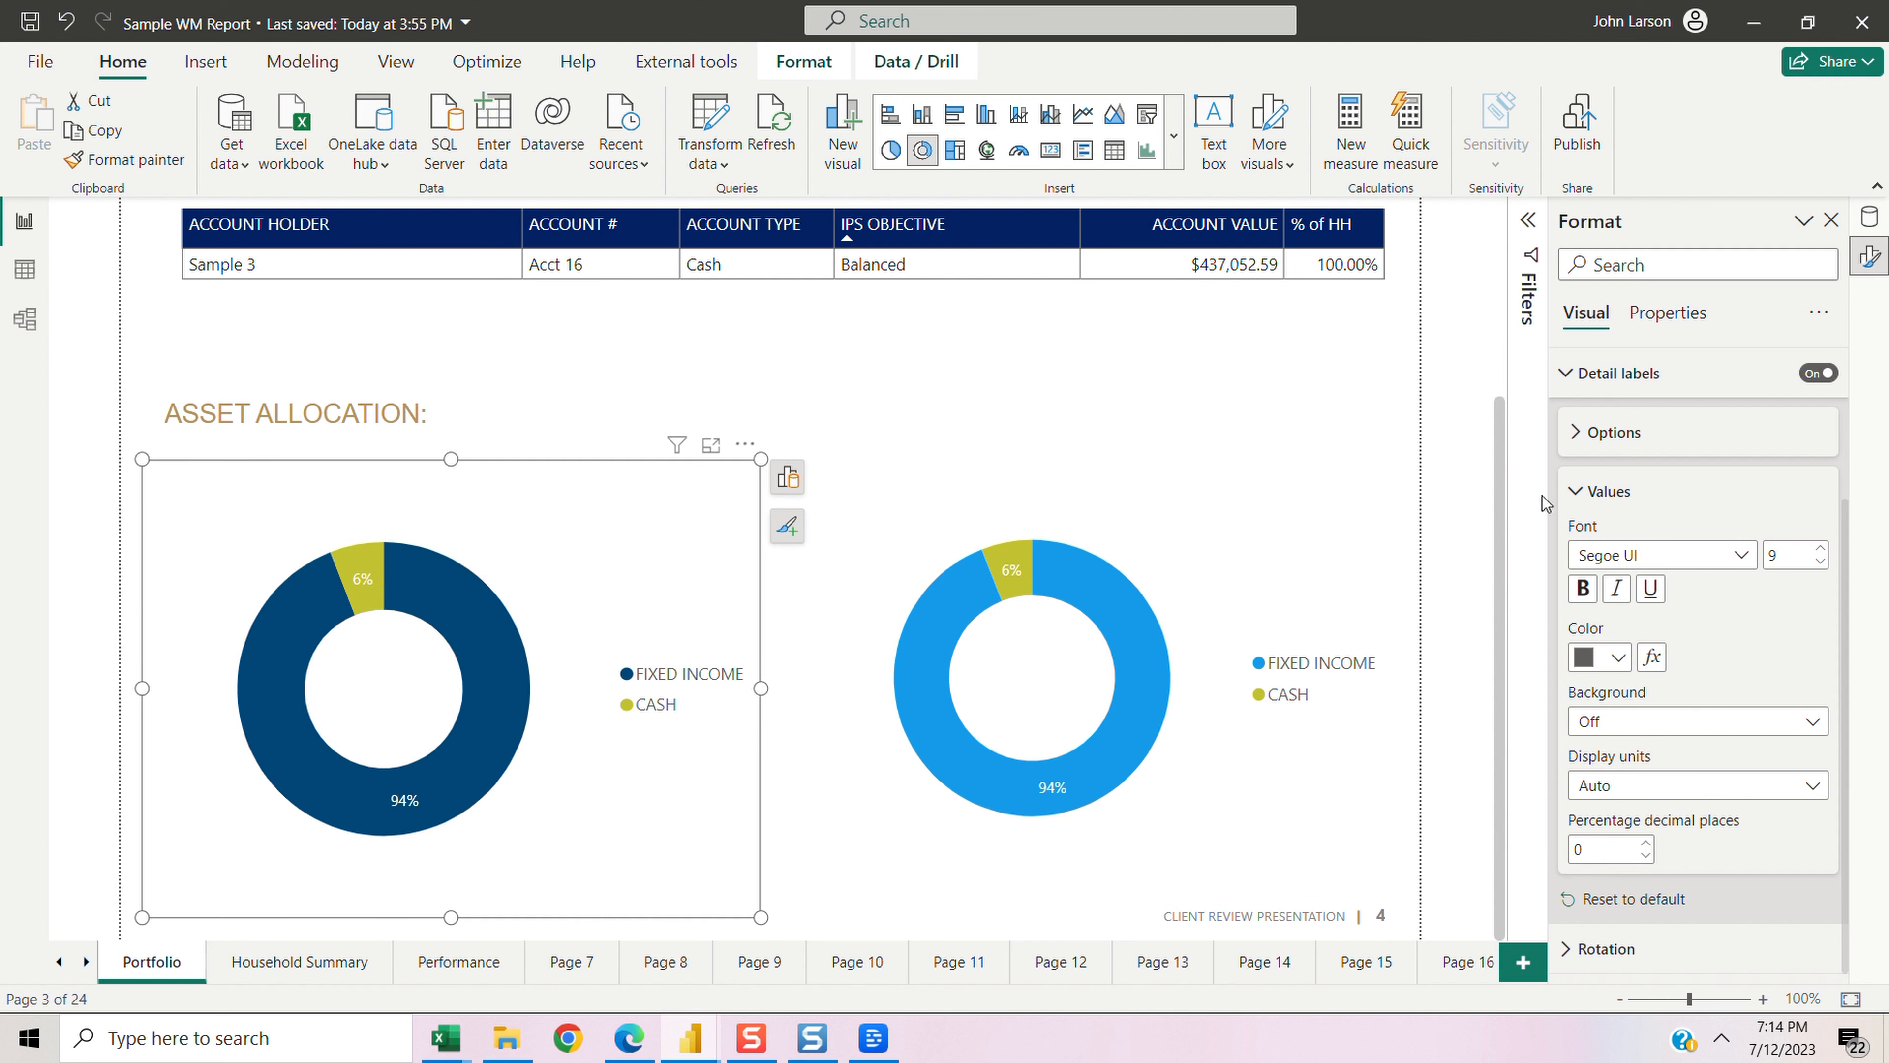
{"action": "left_click", "coordinate": [1565, 525]}
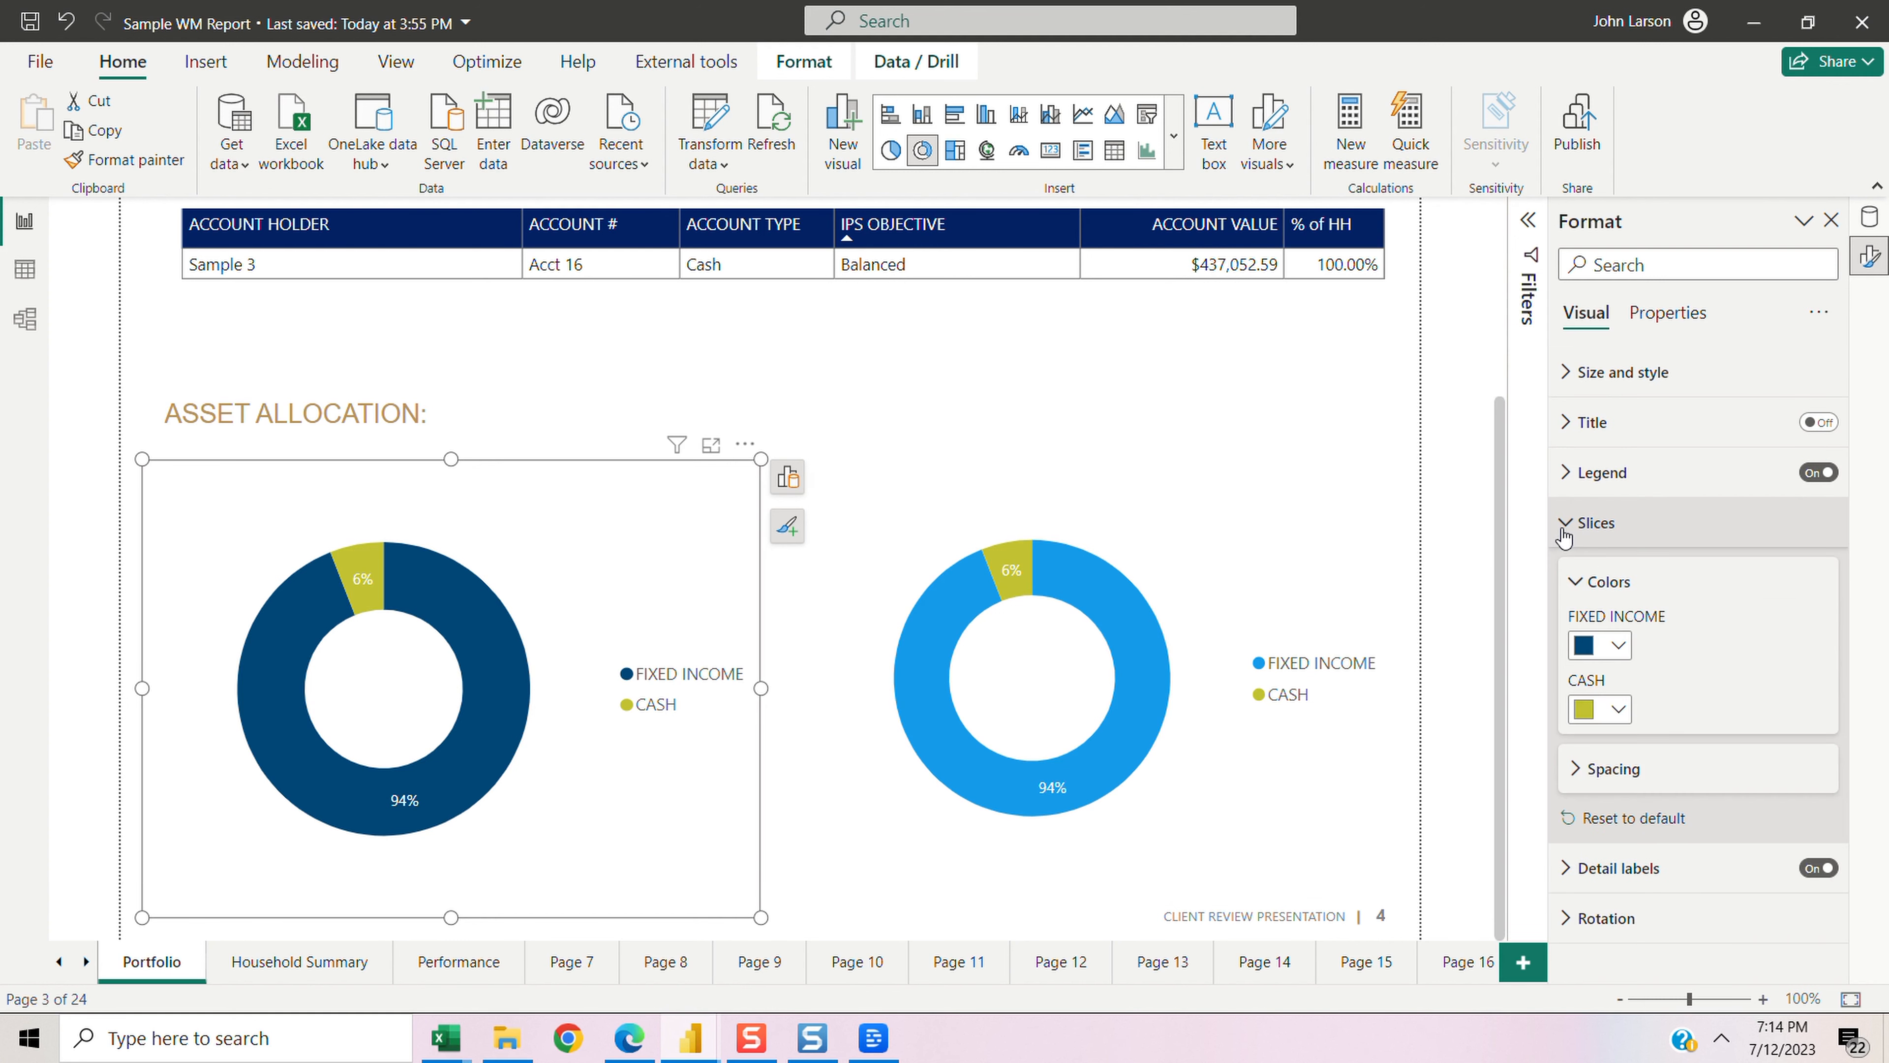
{"action": "left_click", "coordinate": [1610, 645]}
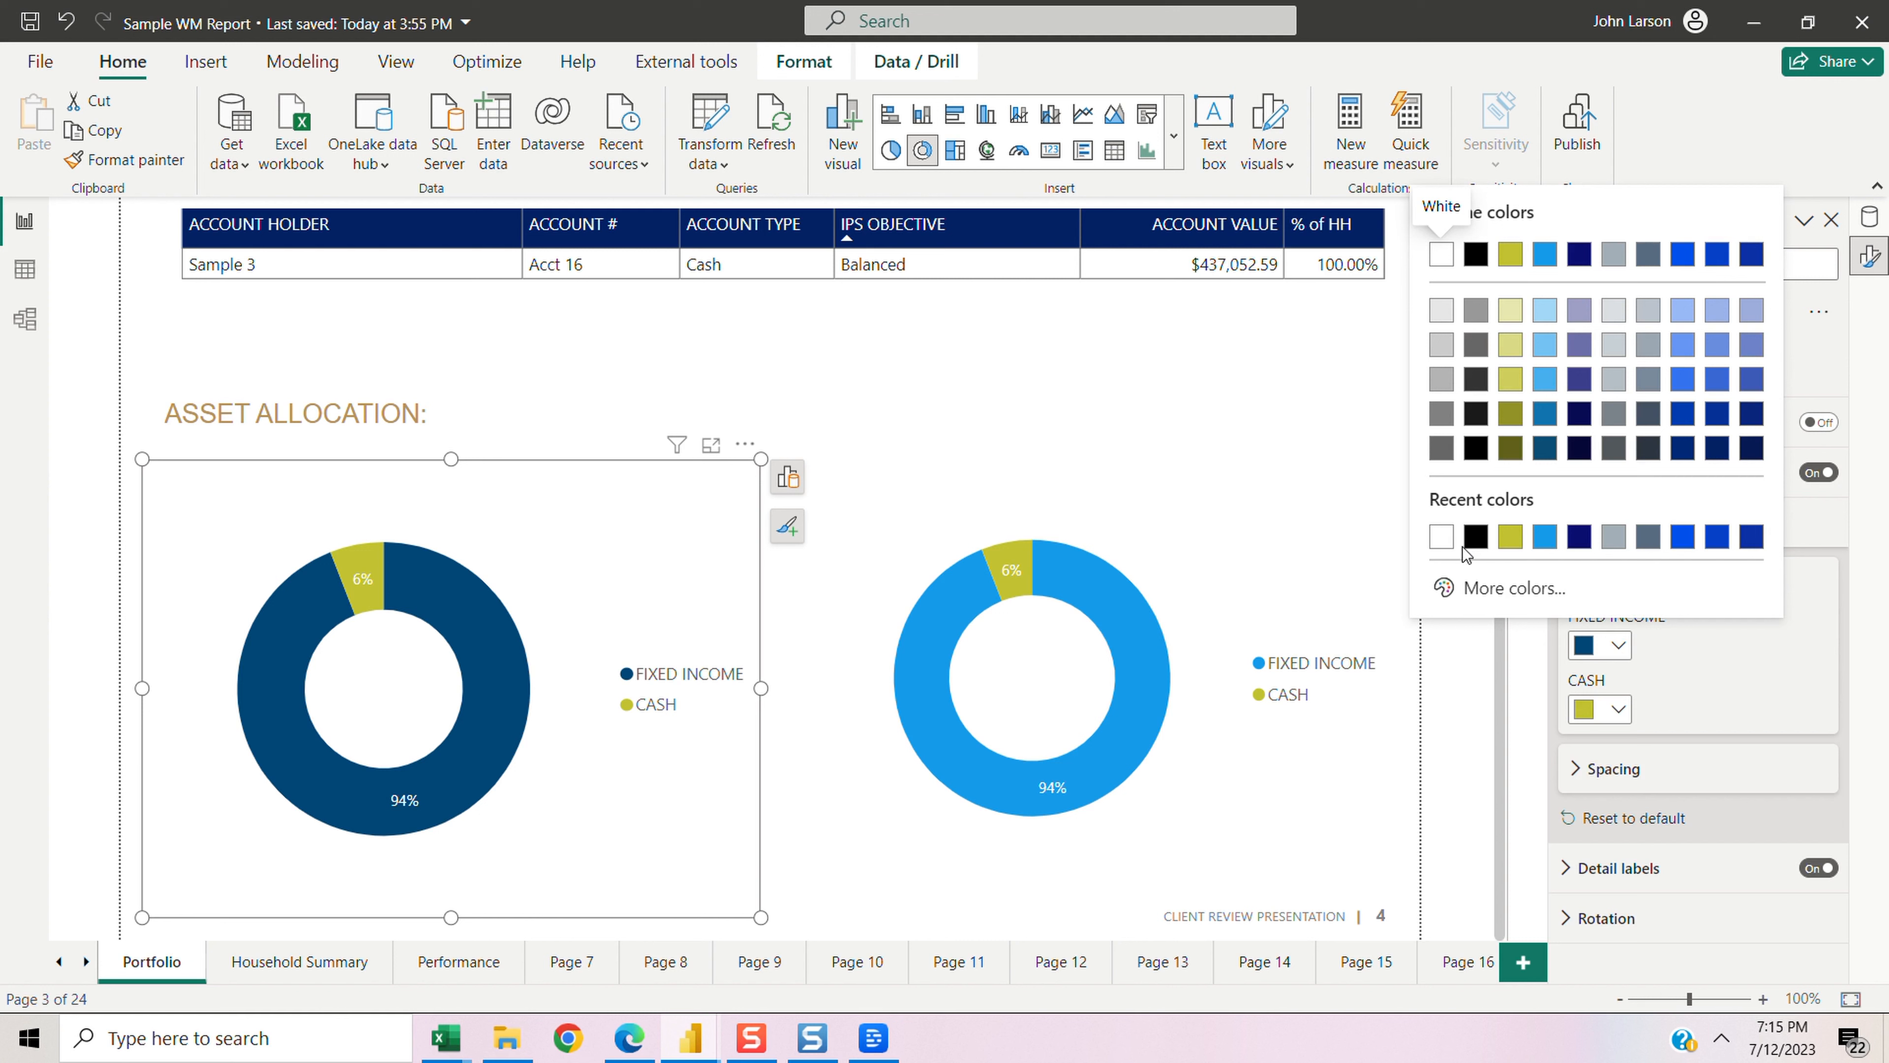
{"action": "left_click", "coordinate": [1510, 587]}
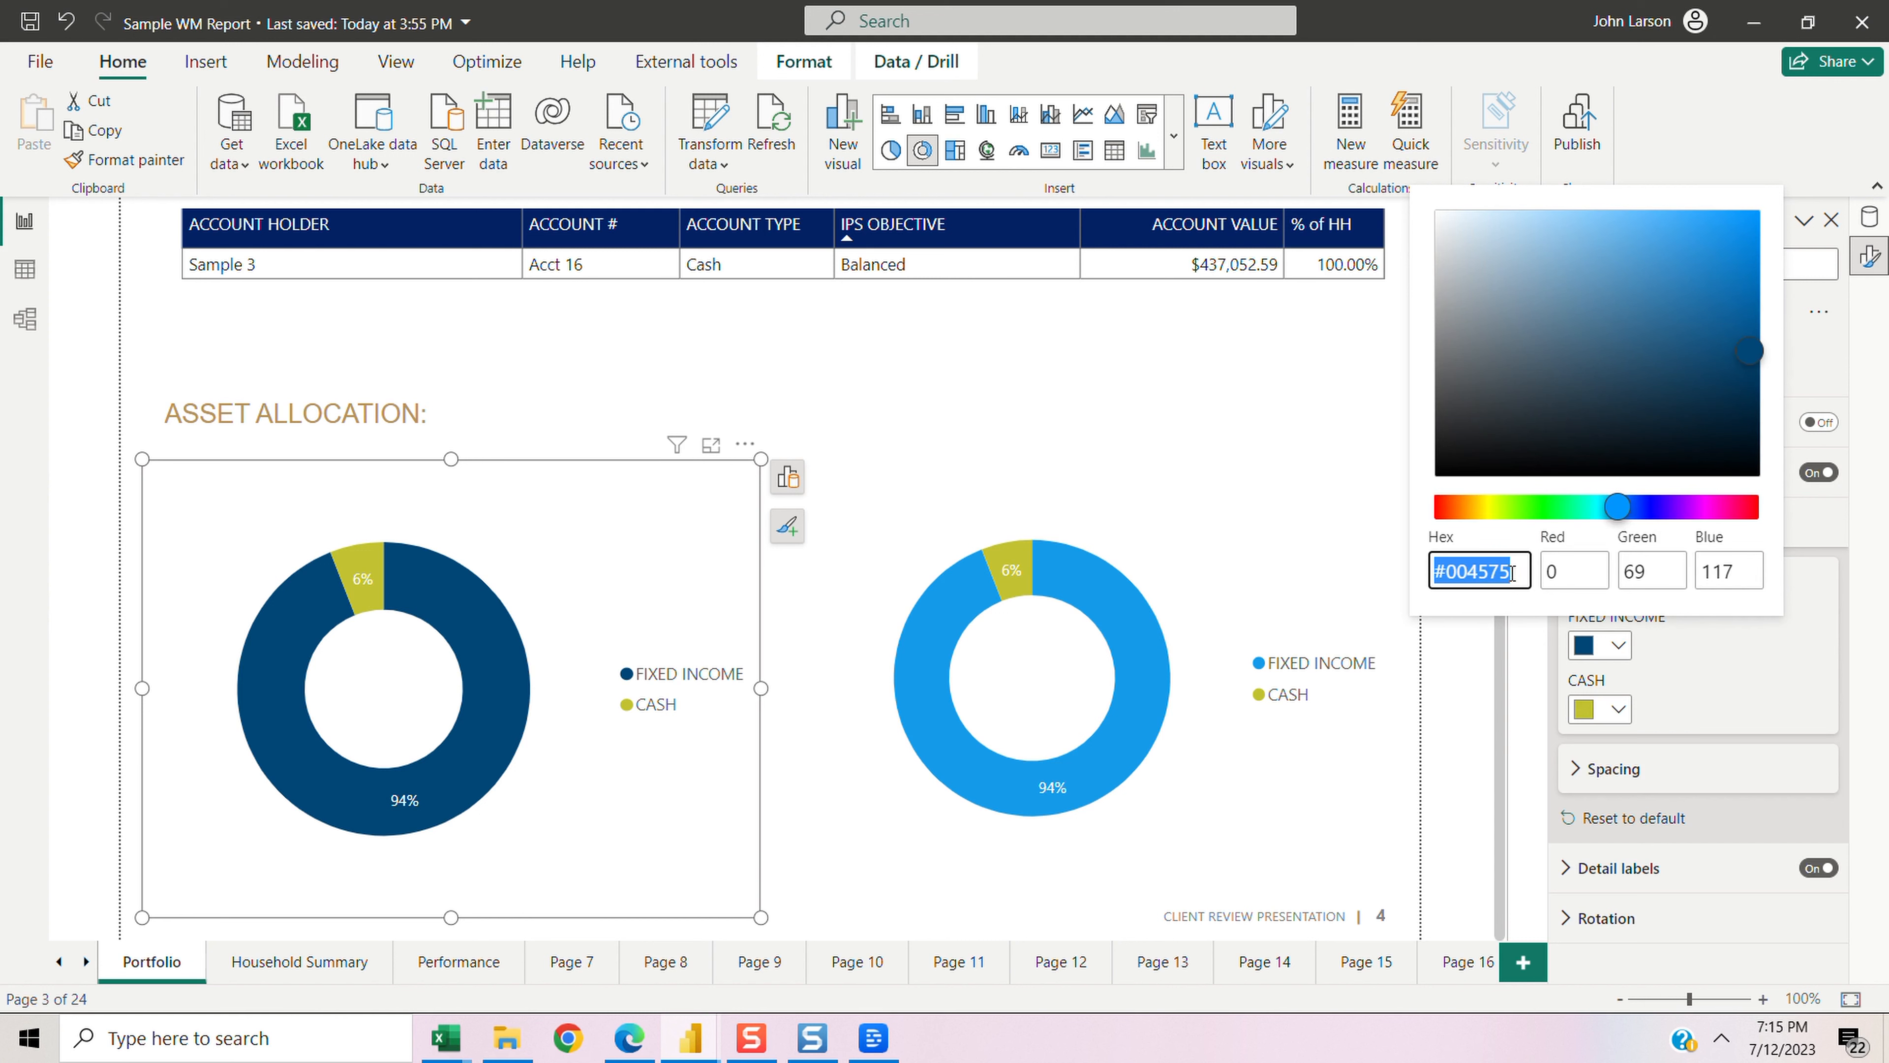
{"action": "mouse_move", "coordinate": [1508, 573]}
{"action": "left_mouse_down"}
{"action": "mouse_move", "coordinate": [1461, 573]}
{"action": "mouse_move", "coordinate": [1487, 570]}
{"action": "left_mouse_up"}
{"action": "left_click", "coordinate": [1162, 667]}
{"action": "left_click", "coordinate": [1162, 668]}
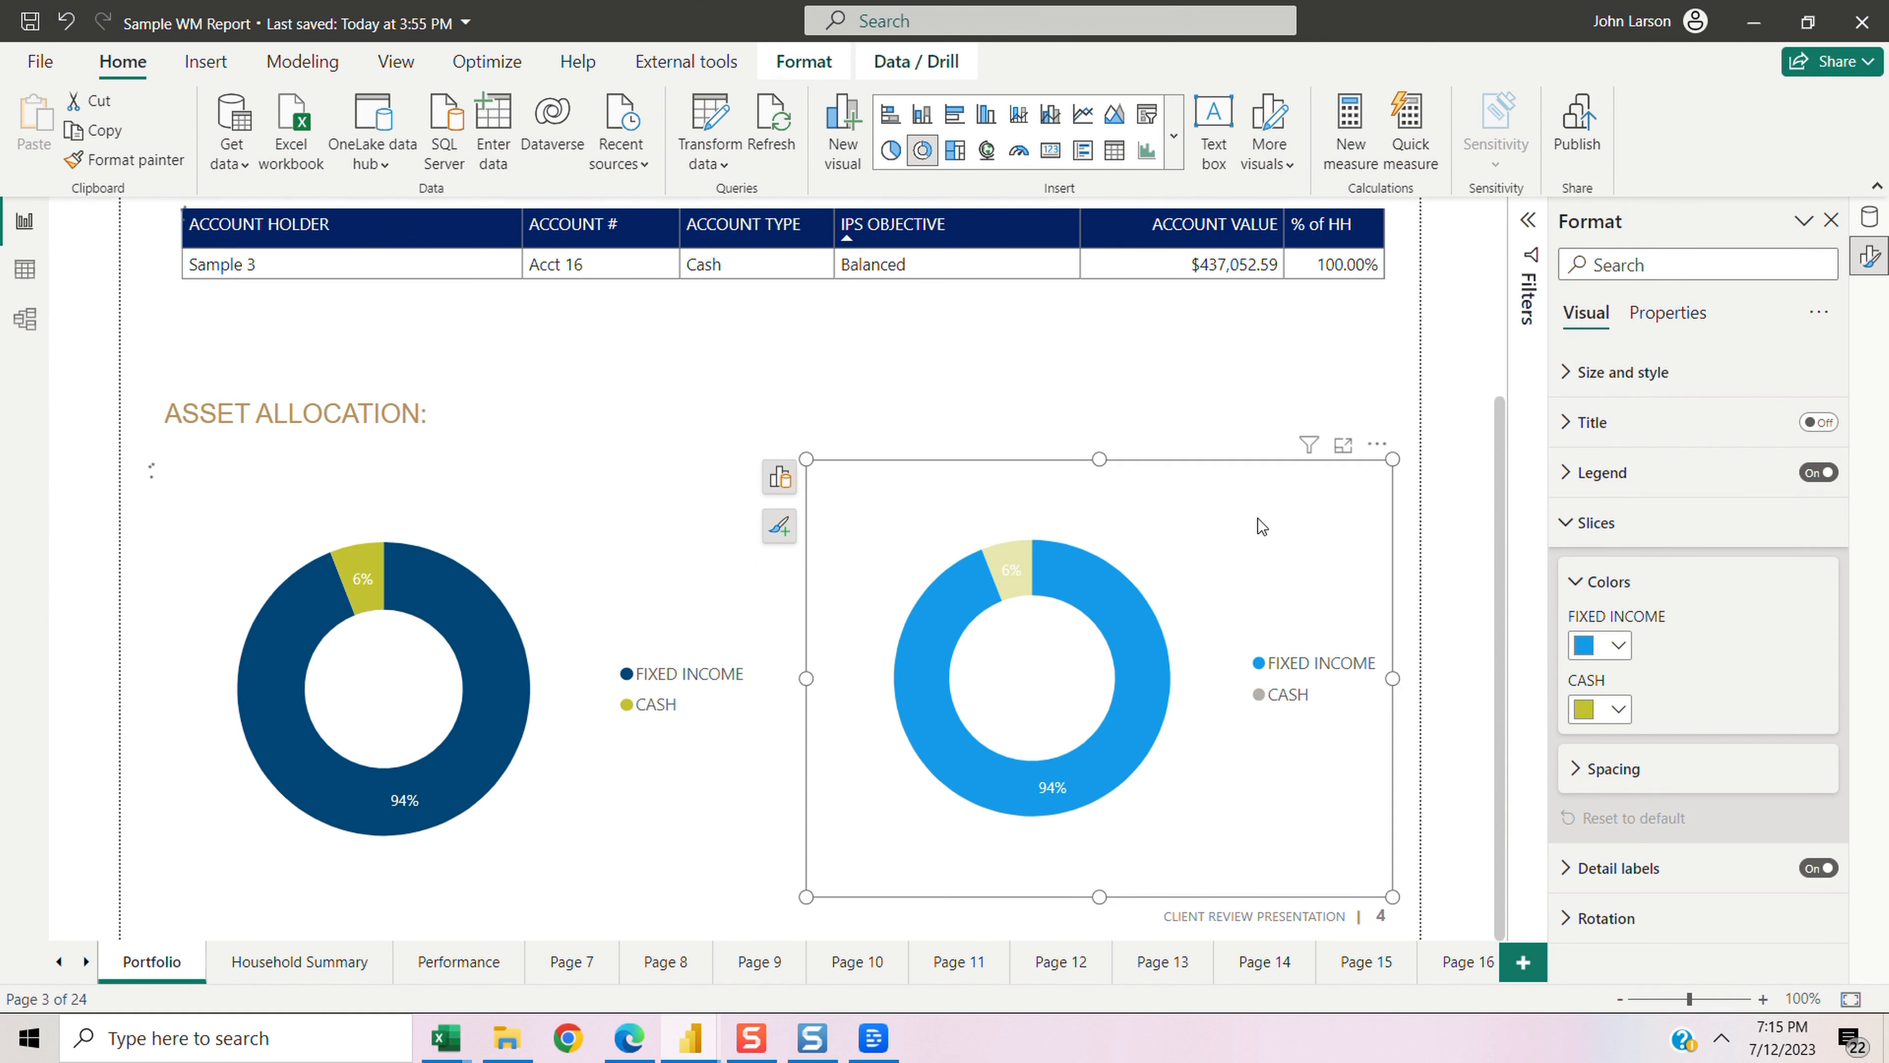
{"action": "left_click_drag", "start_coordinate": [1099, 897], "coordinate": [1099, 918]}
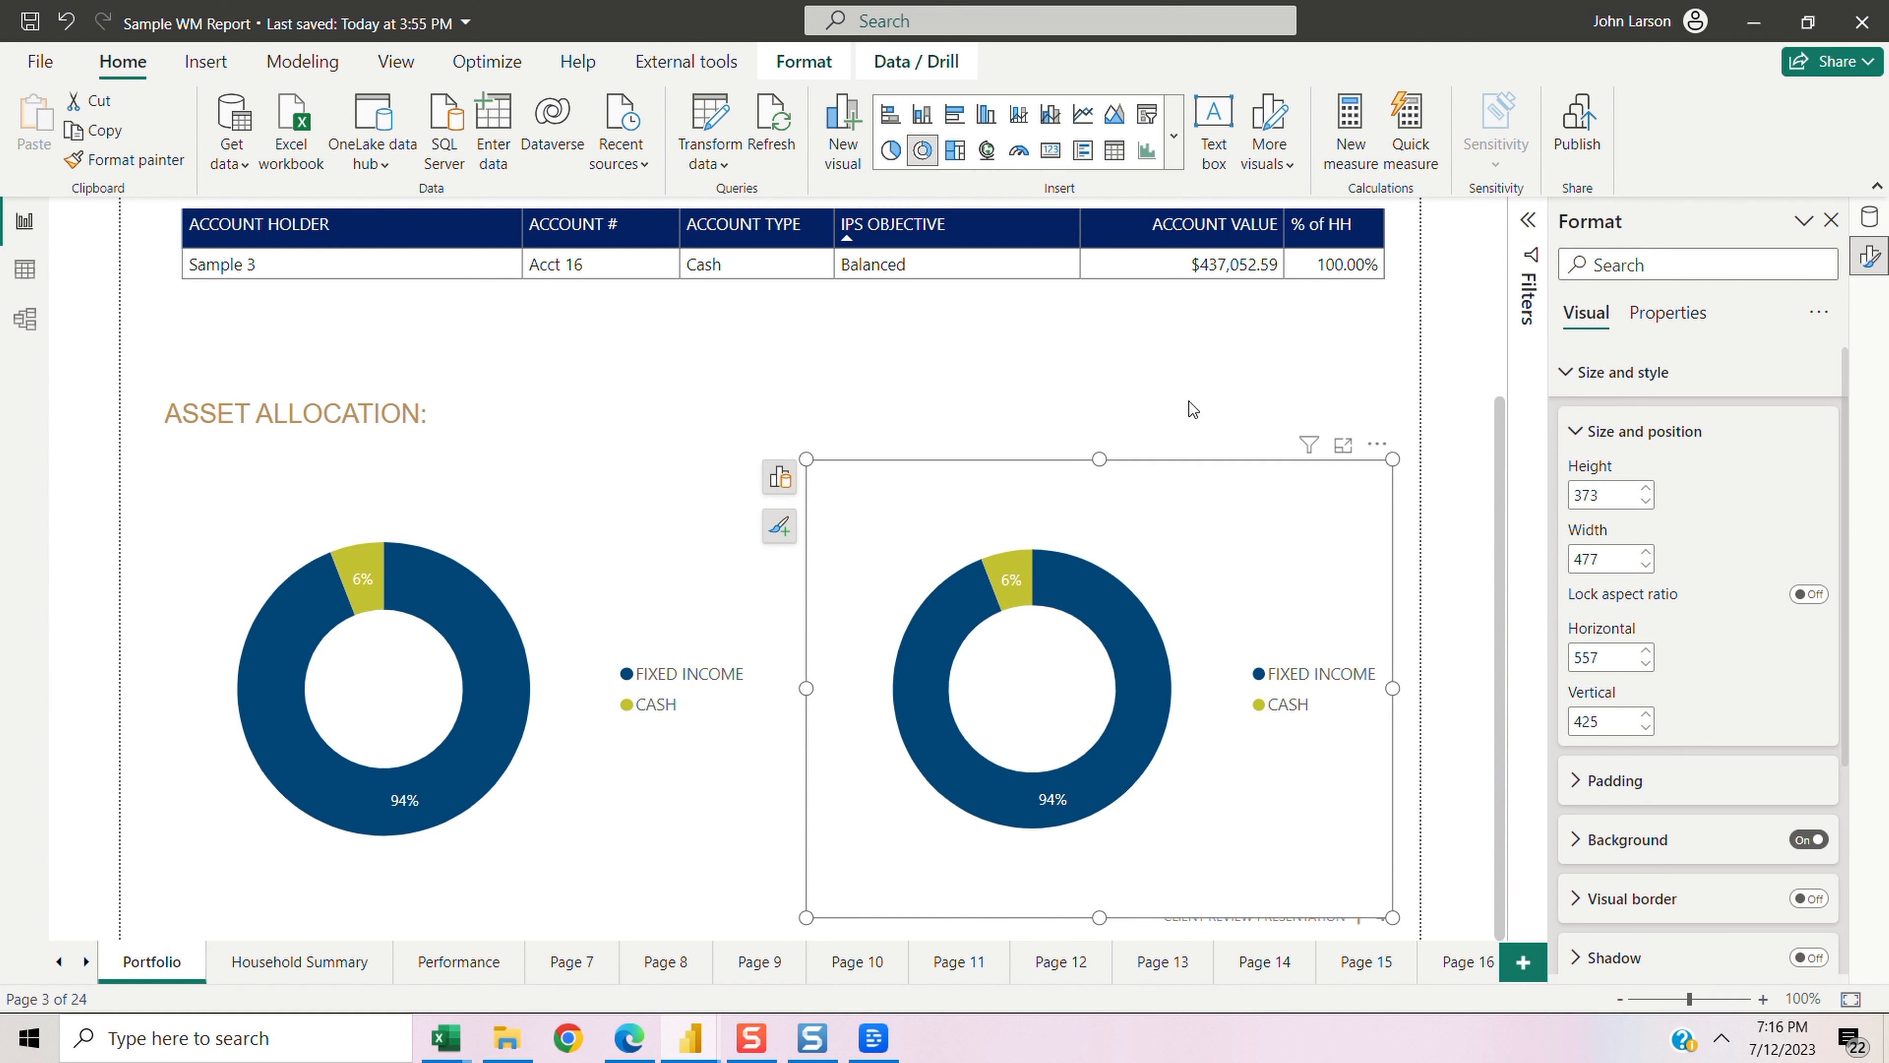
Step: Delete the new donut chart and reposition the existing chart toward the page center with the ASSET ALLOCATION heading beside it
{"action": "left_click", "coordinate": [1377, 444]}
{"action": "left_click_drag", "start_coordinate": [745, 444], "coordinate": [1168, 452]}
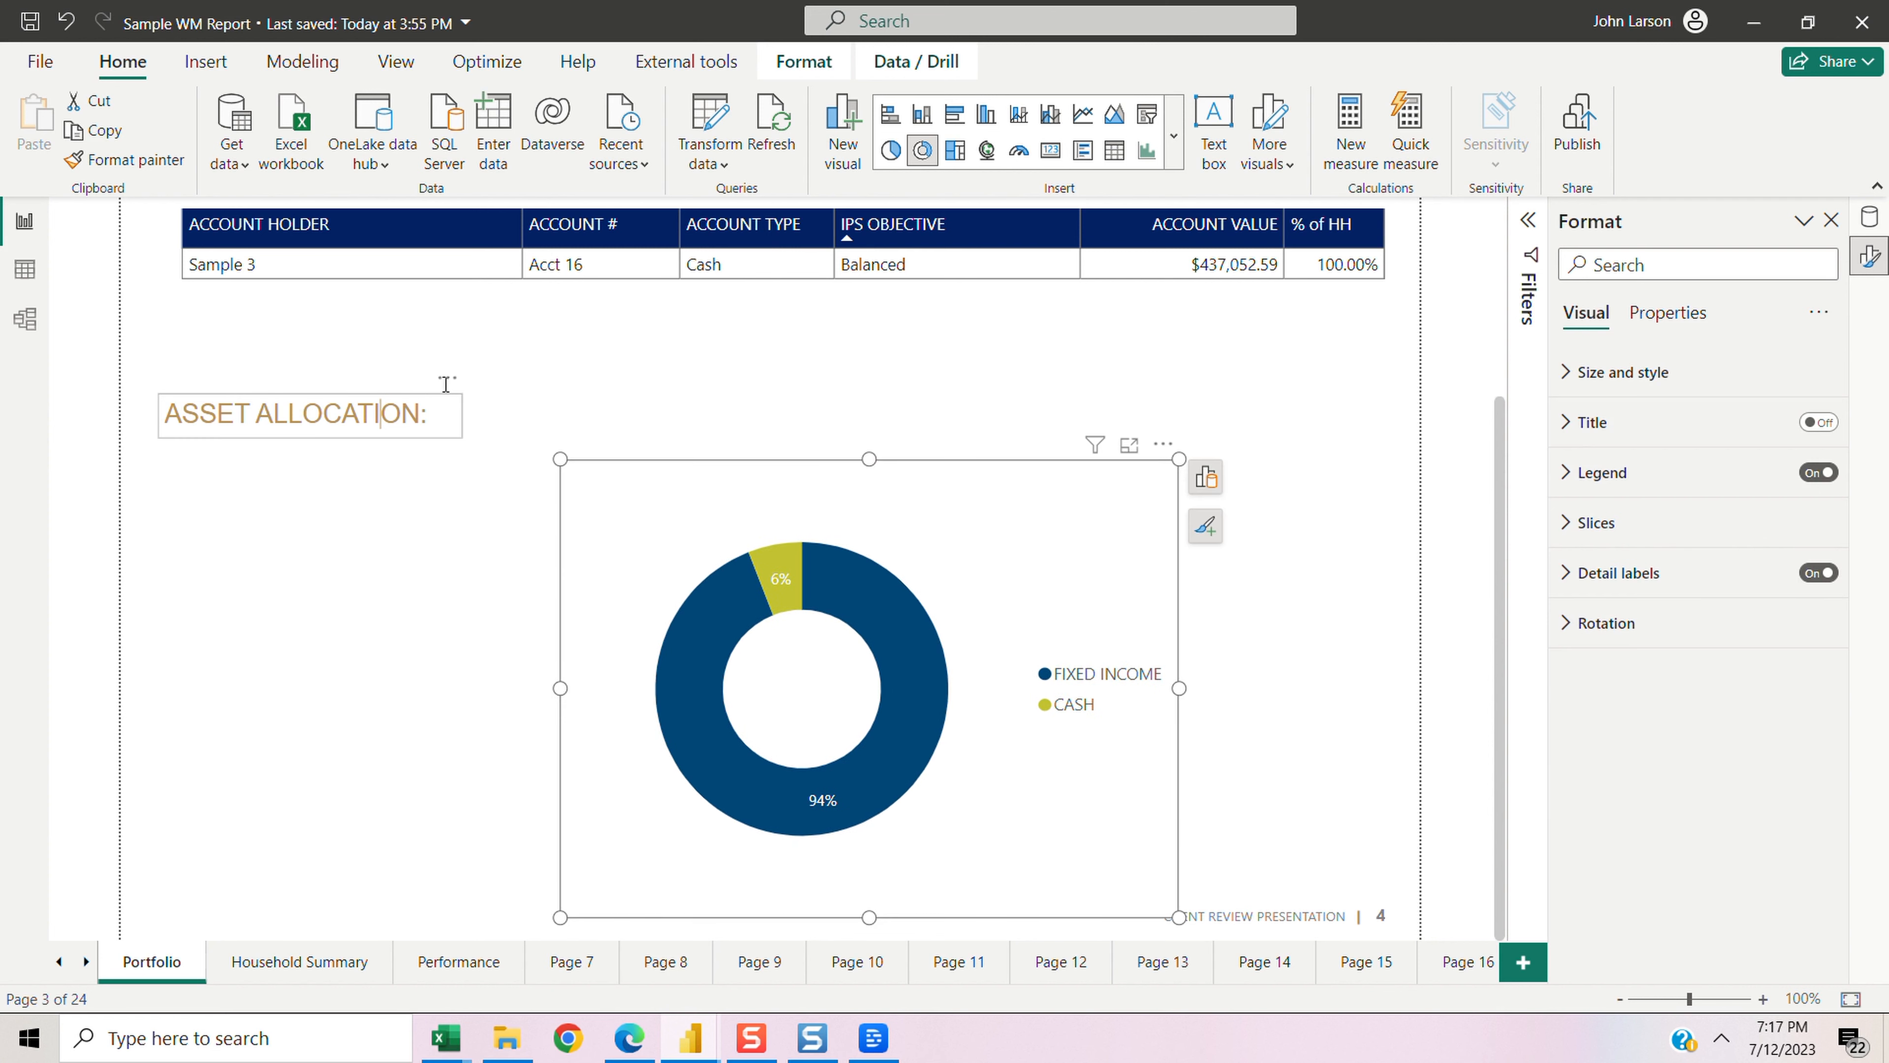
{"action": "left_click", "coordinate": [446, 384]}
{"action": "scroll", "coordinate": [445, 384], "scroll_direction": "up", "scroll_amount": 3}
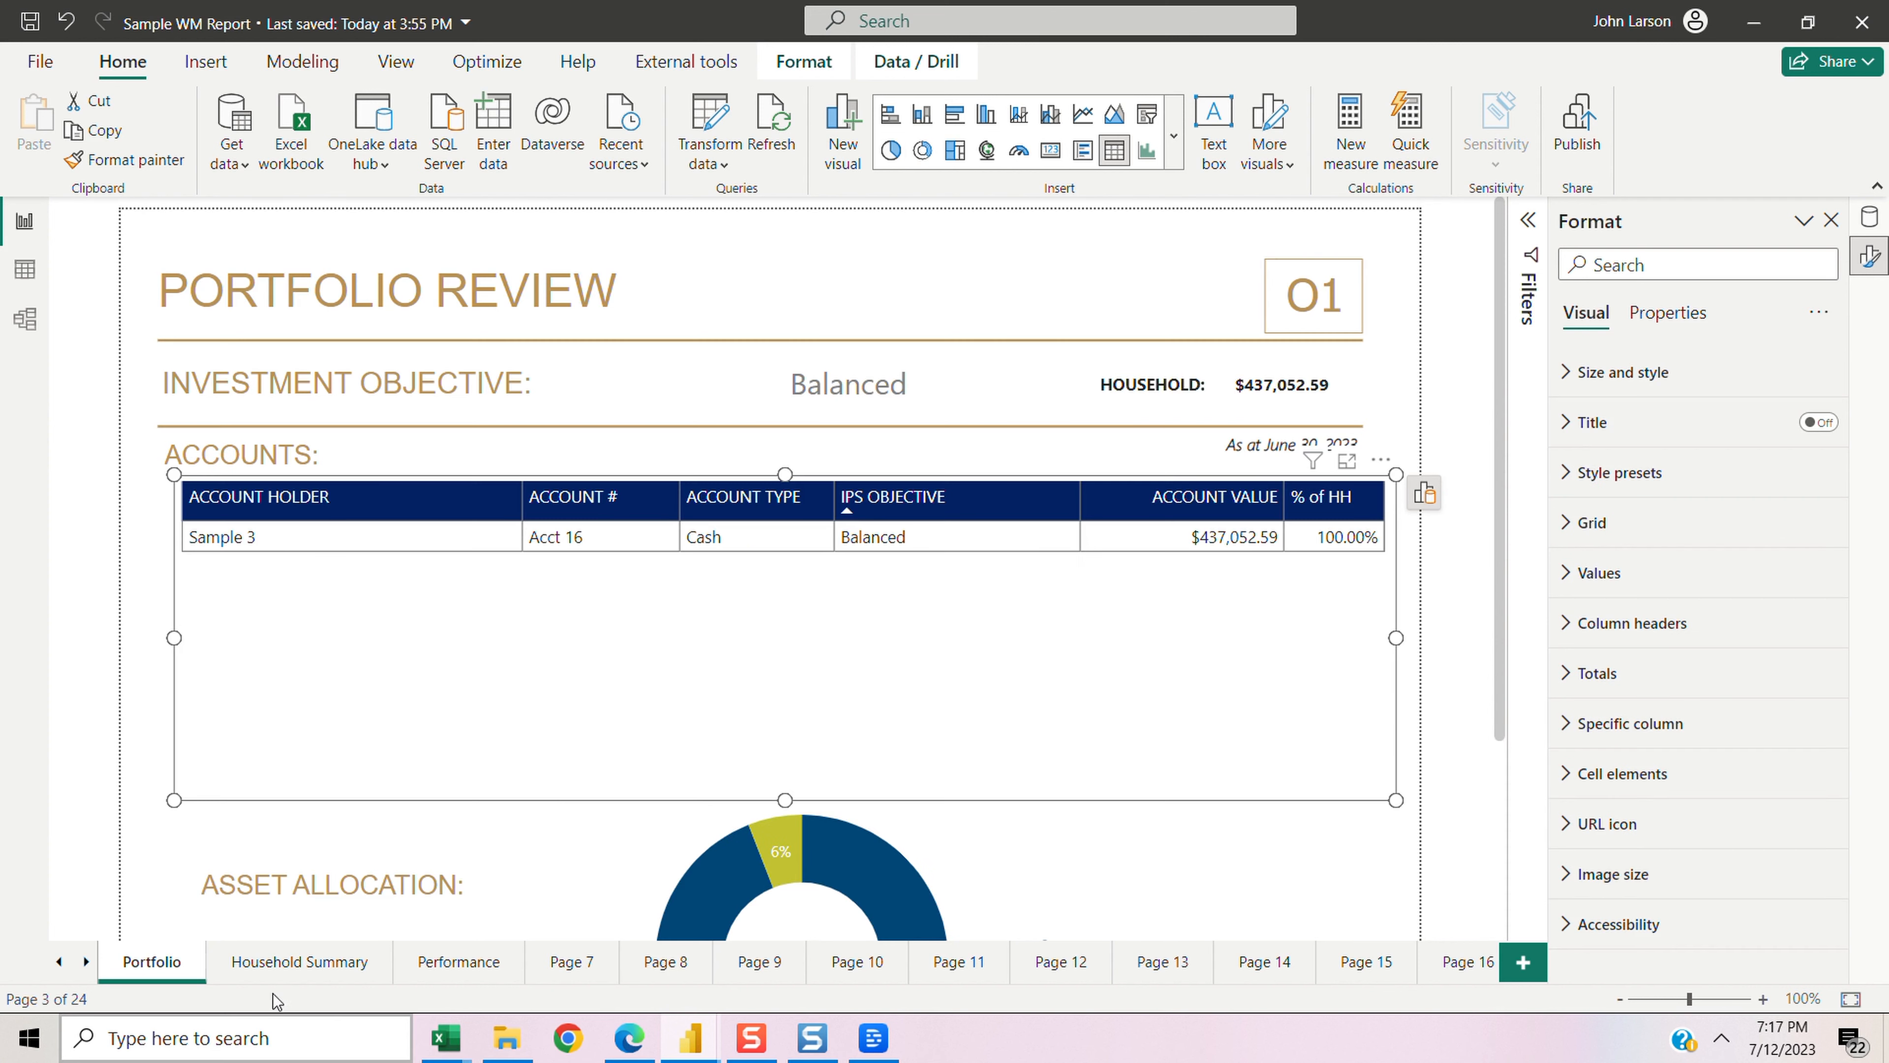
Step: Open the Household Summary page and select its Asset Allocation donut chart
{"action": "left_click", "coordinate": [258, 963]}
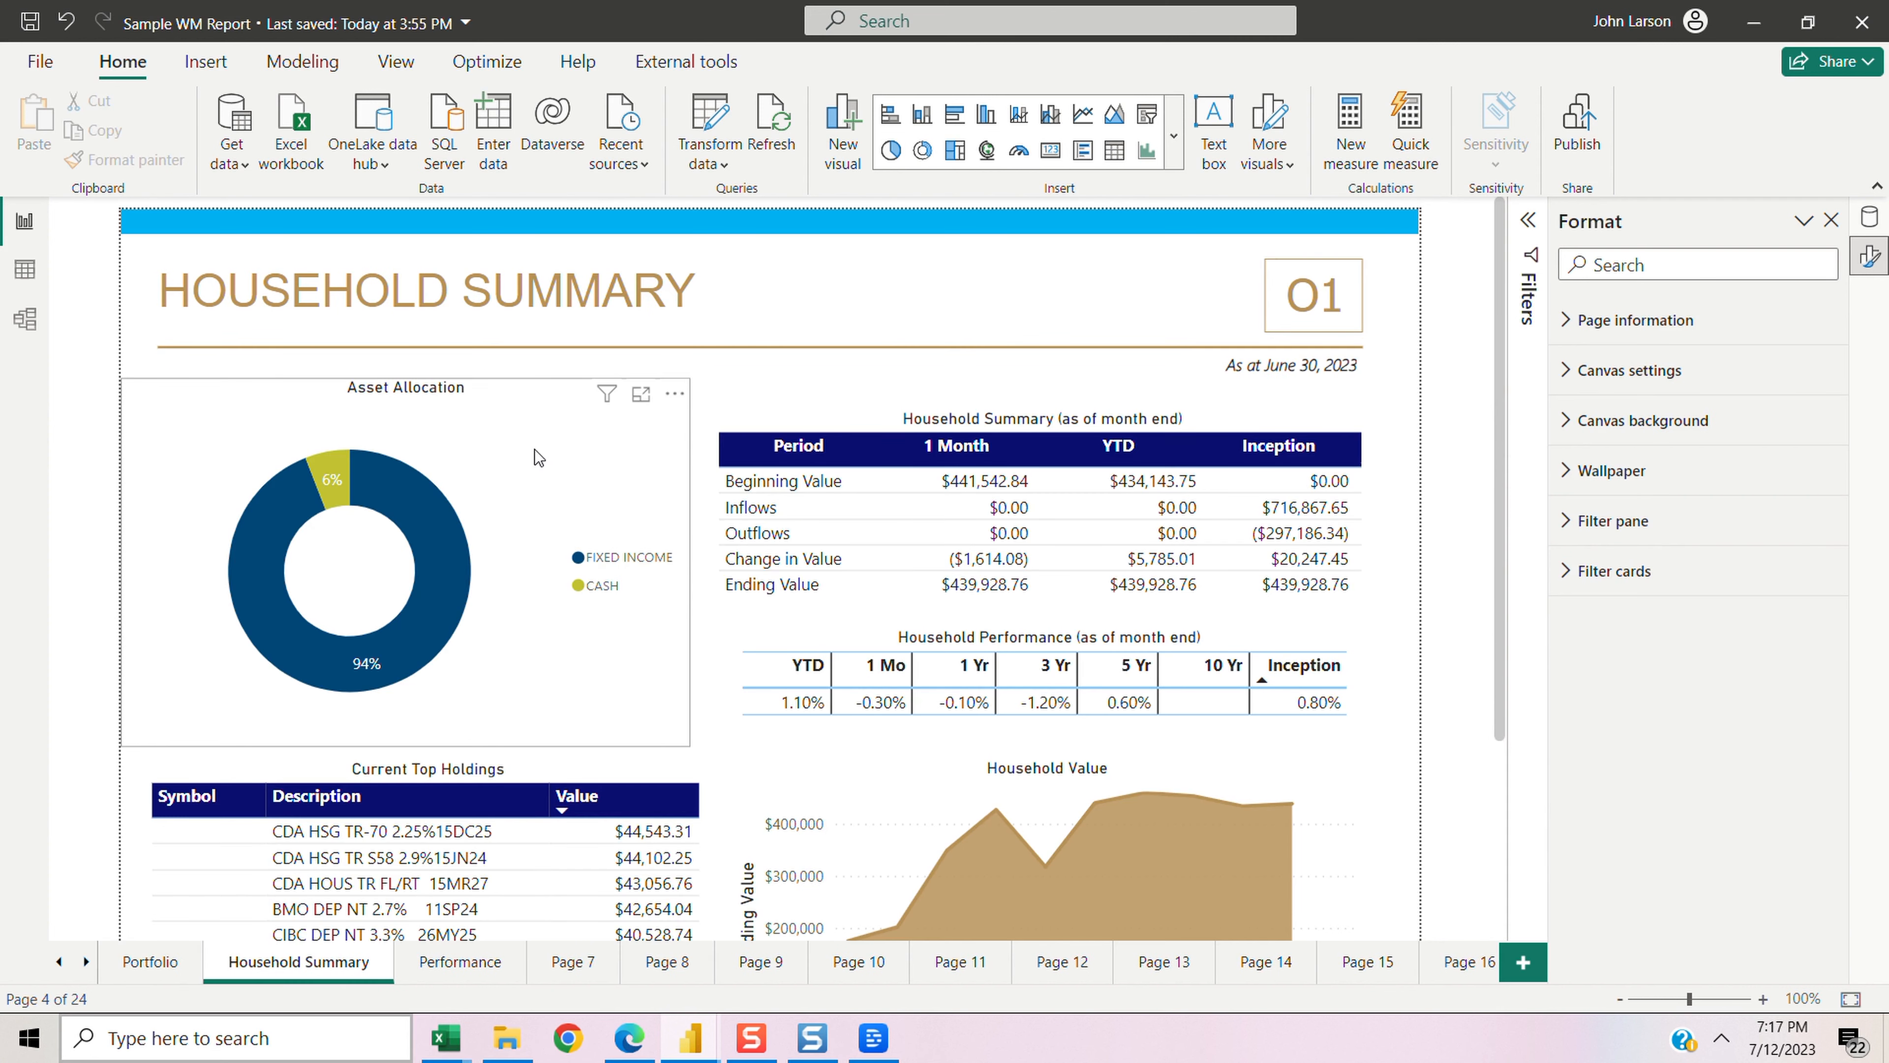
{"action": "left_click", "coordinate": [529, 505]}
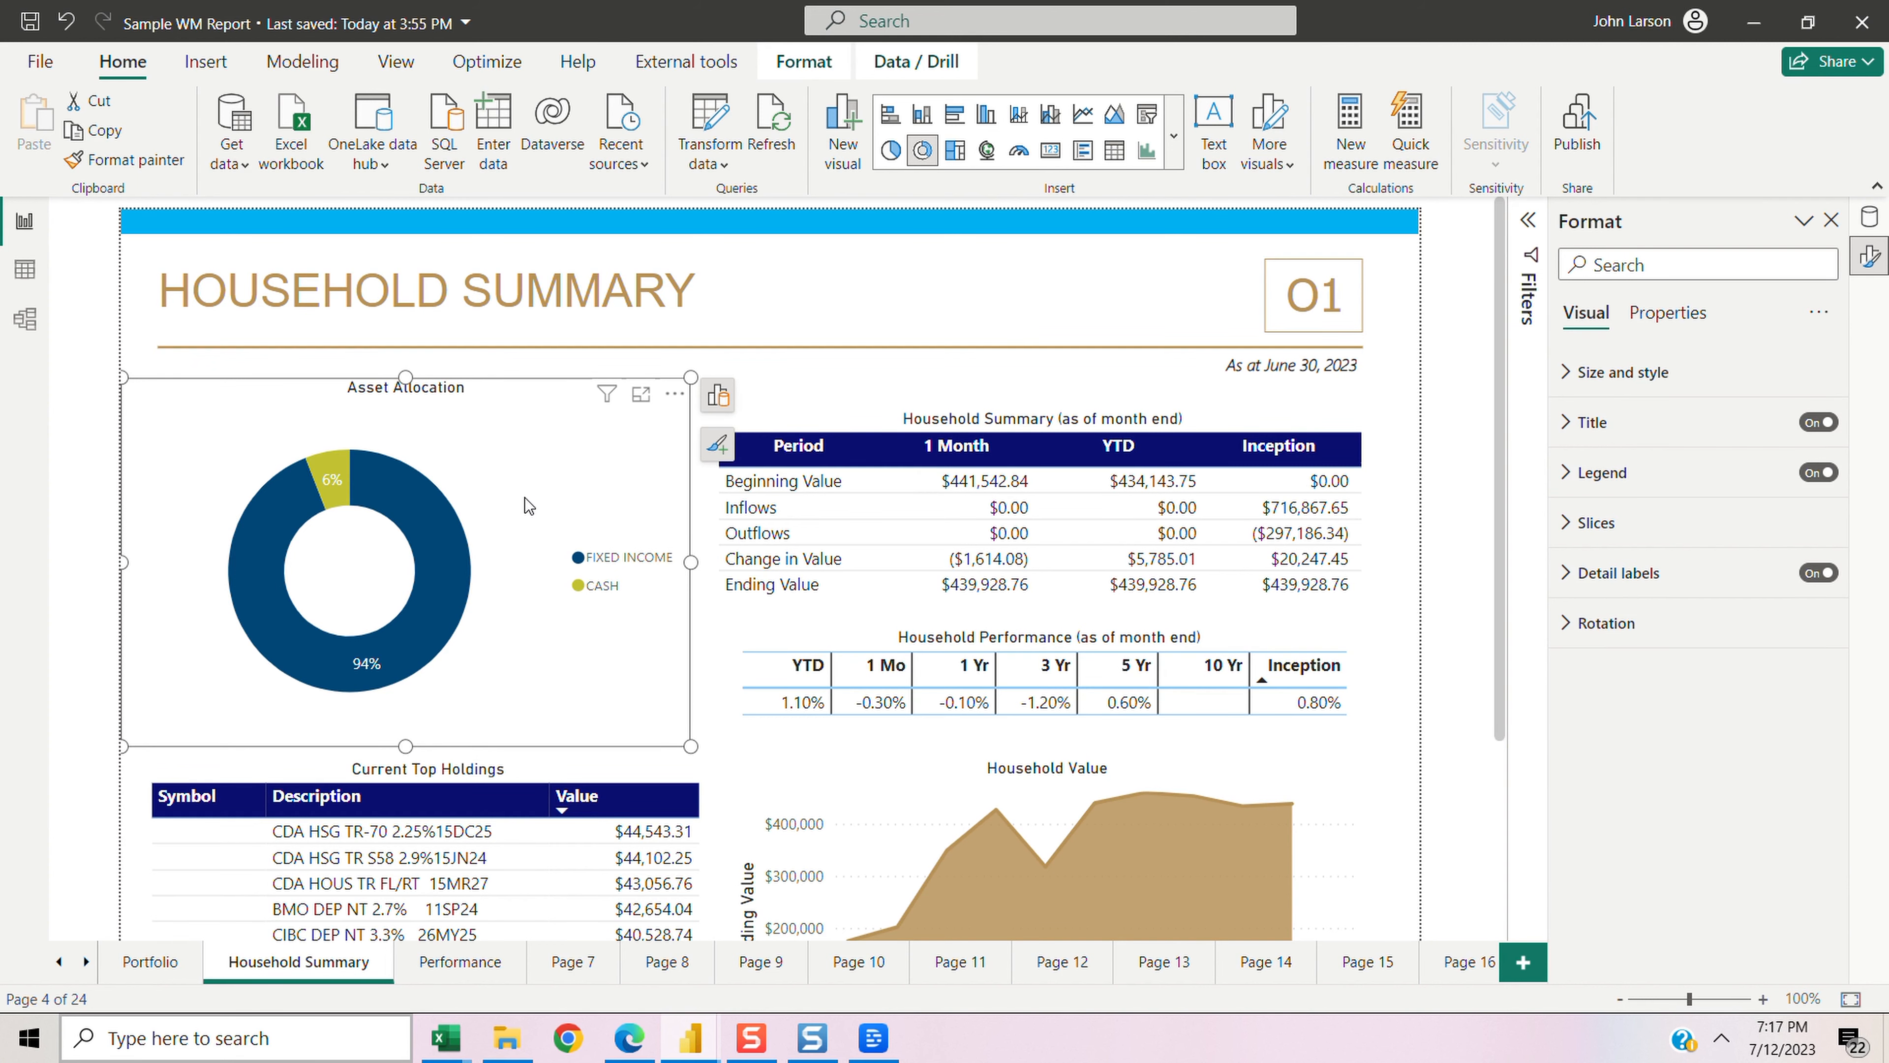